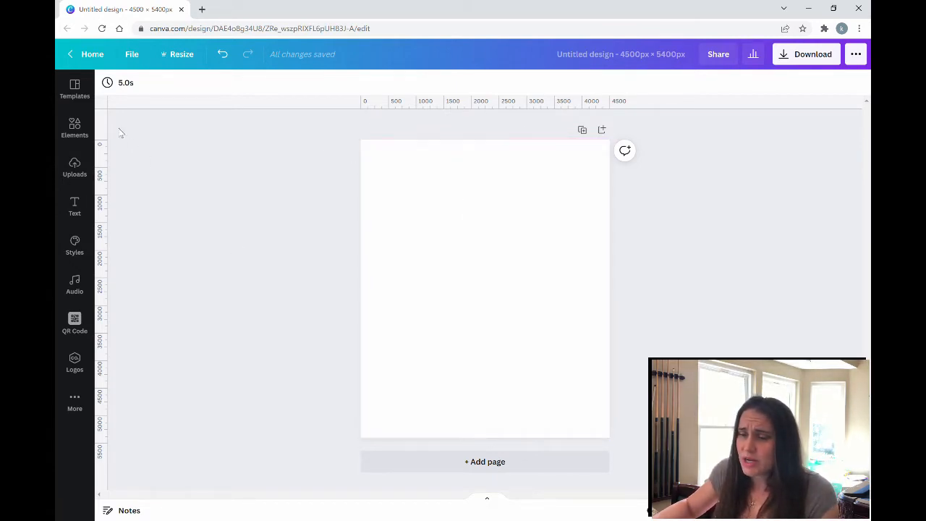
Add the "african woman" photo of the woman with closed eyes and a yellow-and-red headwrap to the blank page
click(73, 127)
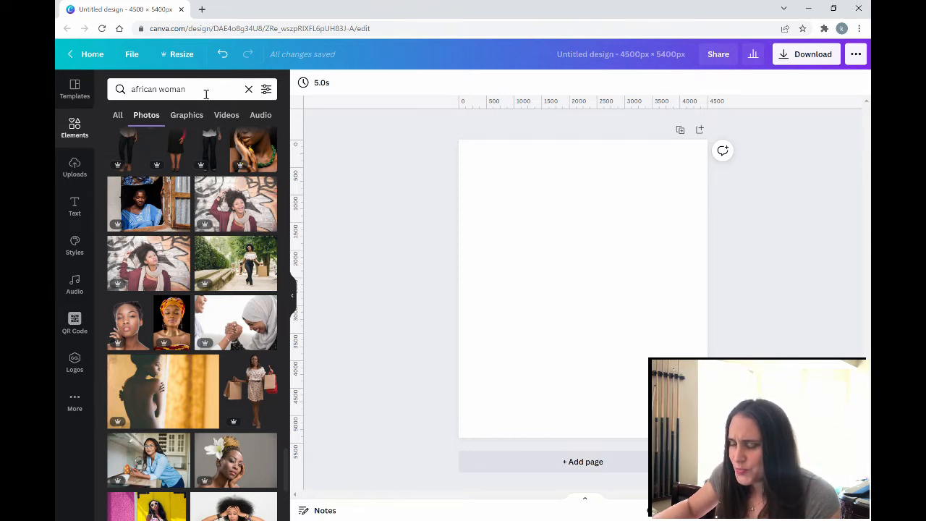
click(175, 330)
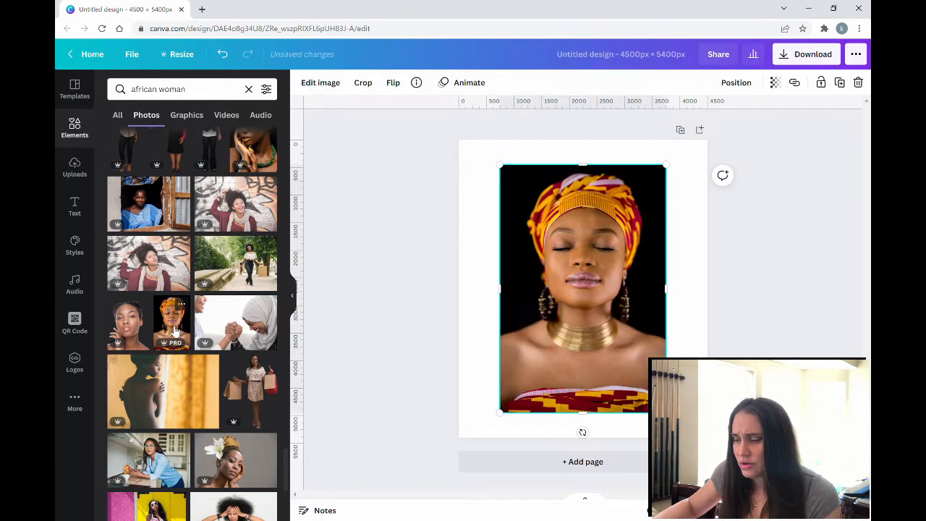
click(295, 298)
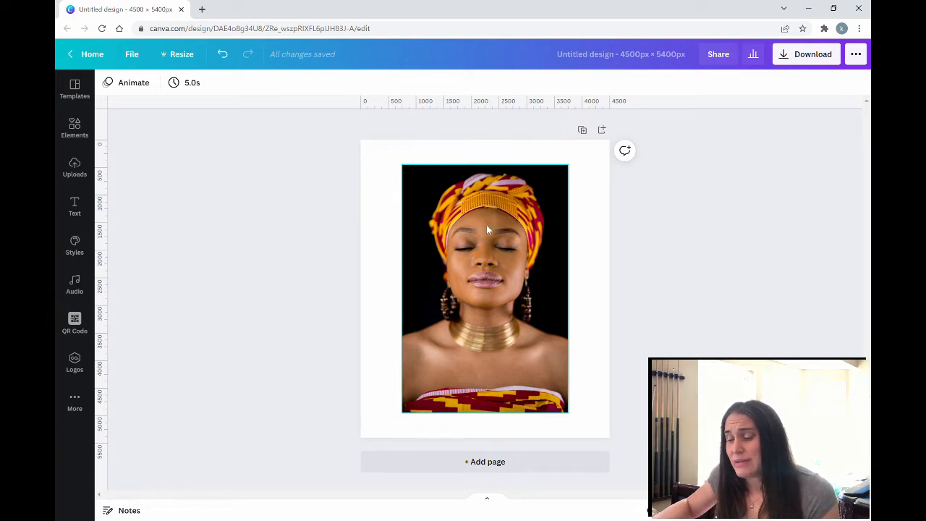
Give the woman's photo the Punto paint effect from the full Paint Effects collection
click(504, 237)
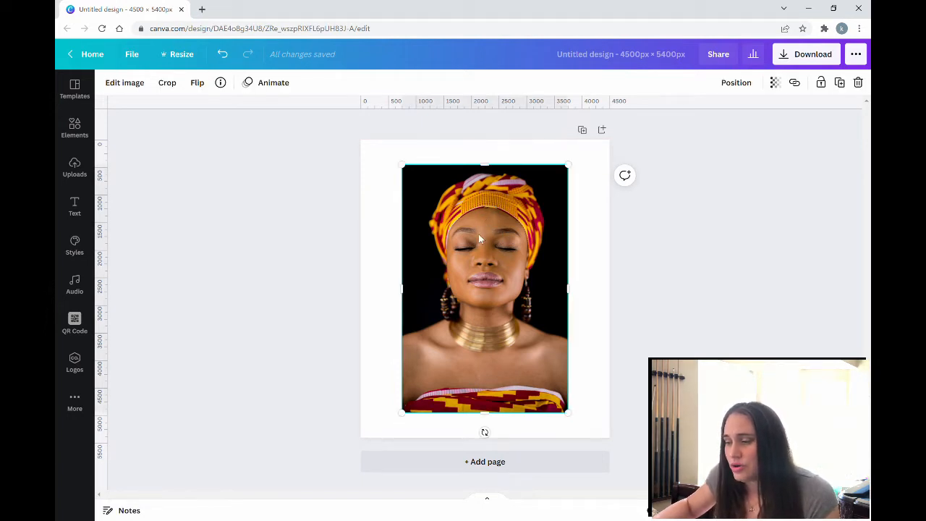
click(125, 83)
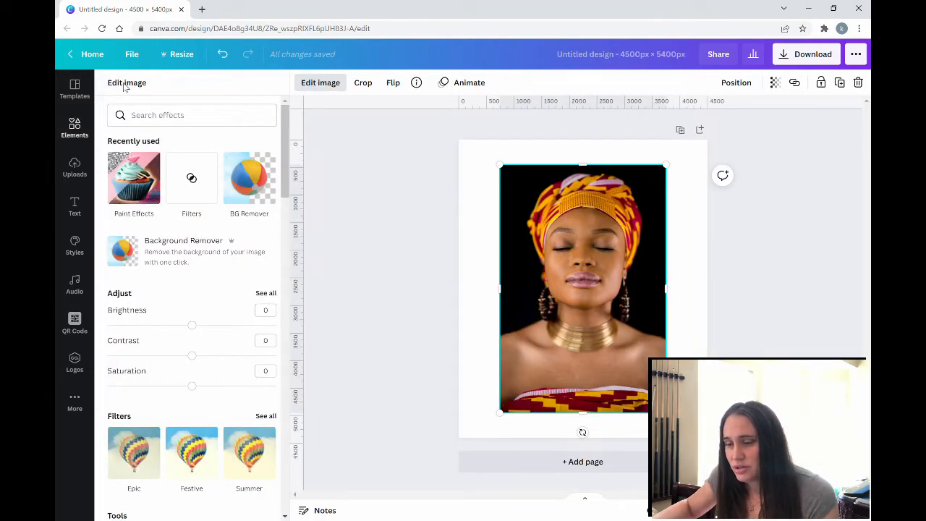
scroll(196, 250, down, 3)
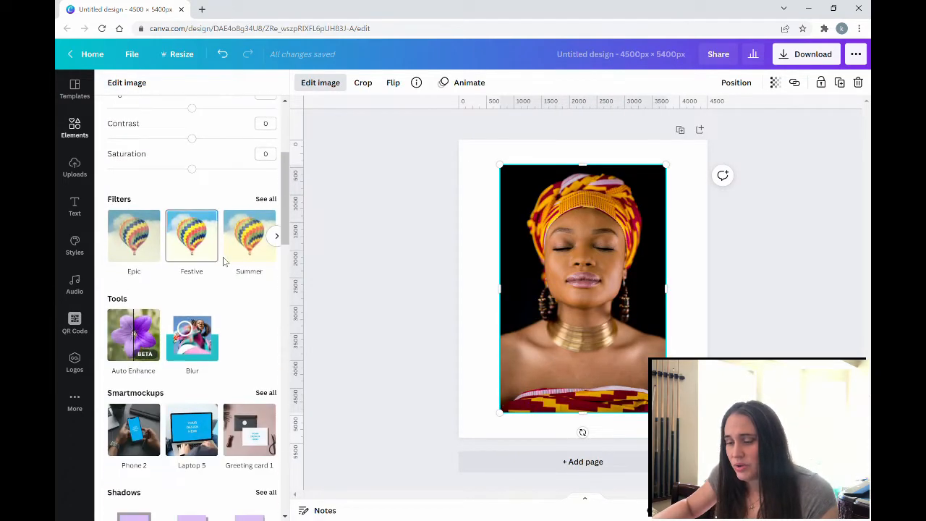
scroll(224, 262, down, 3)
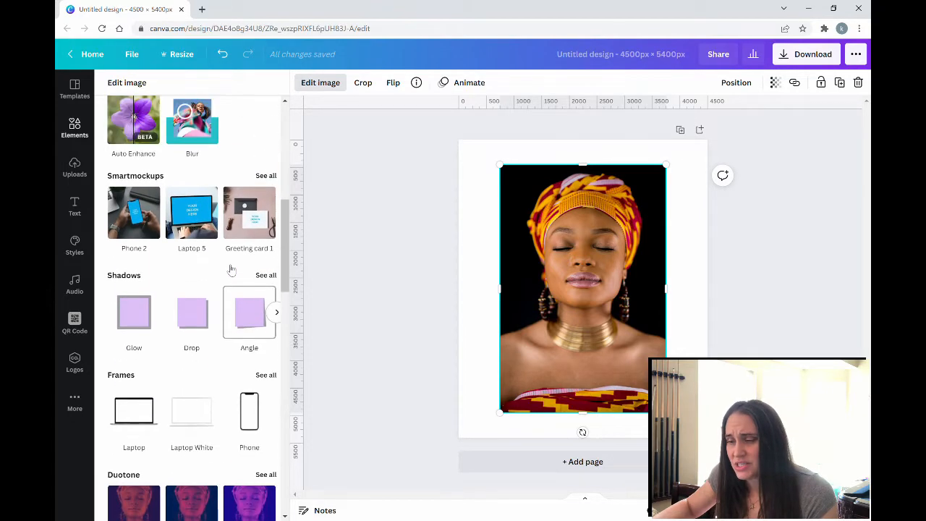
scroll(227, 268, up, 3)
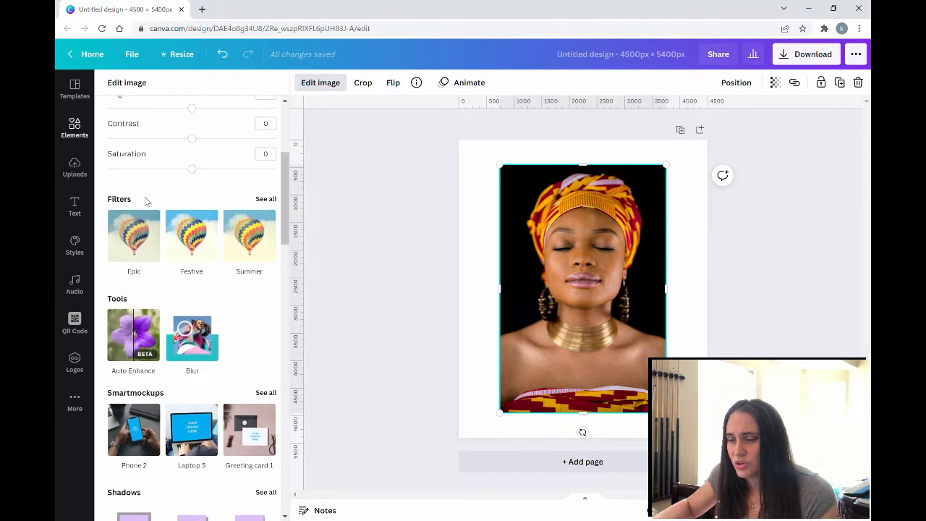
scroll(144, 289, down, 3)
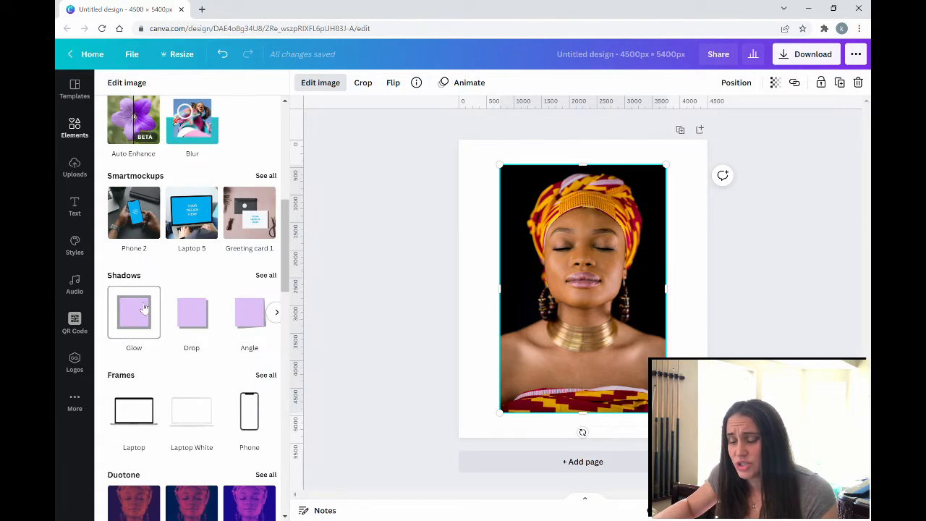
scroll(144, 310, down, 5)
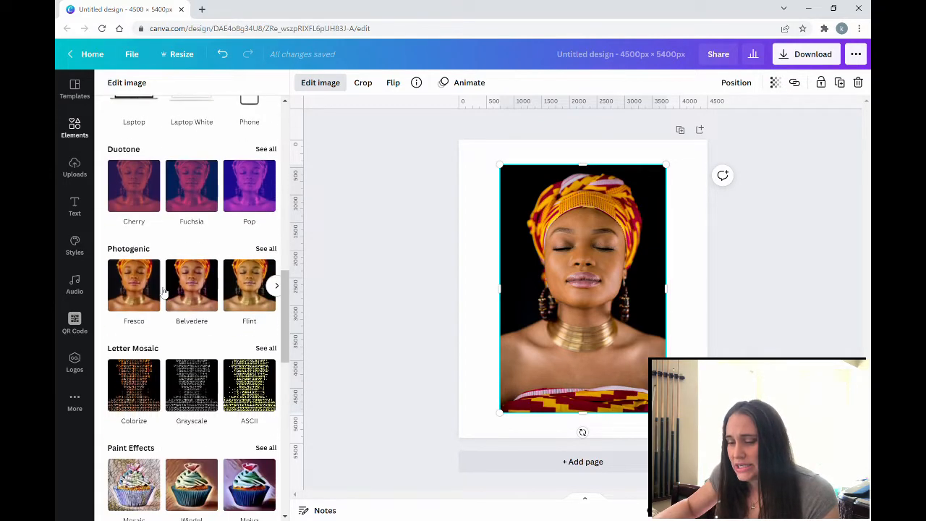
scroll(163, 291, down, 3)
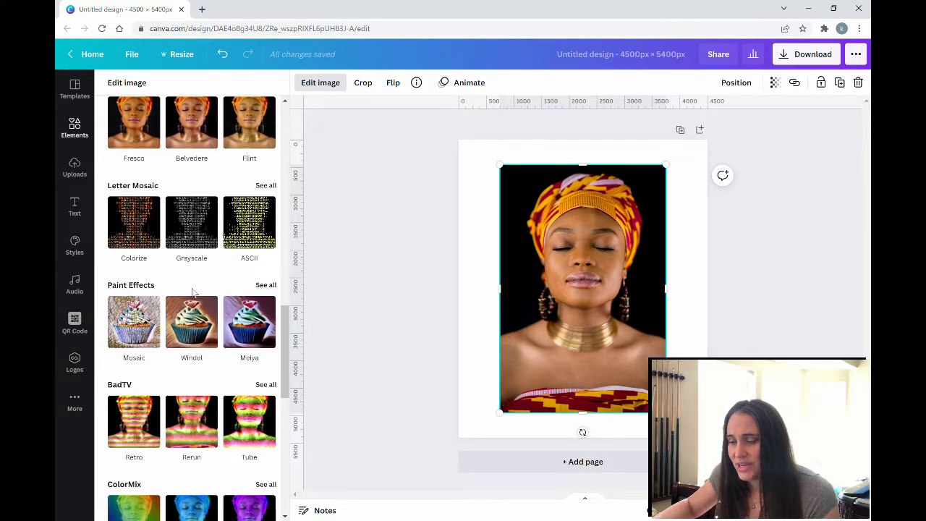
click(266, 286)
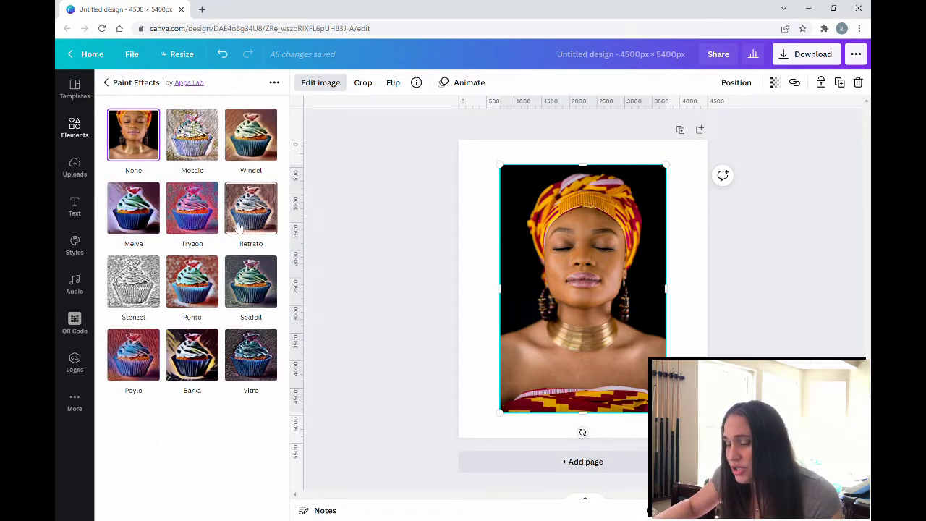
click(209, 284)
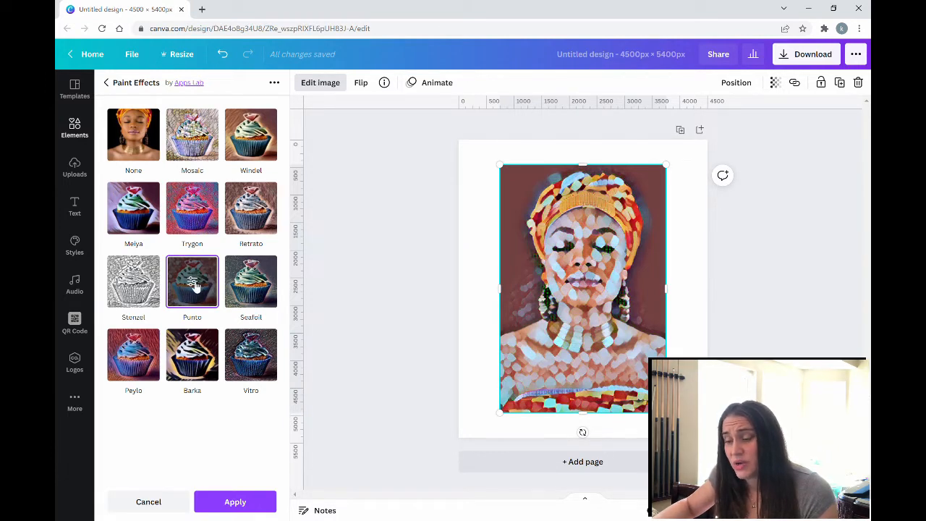
Set the Punto effect to Low with an intensity of 0.54 and apply it to the photo
click(192, 283)
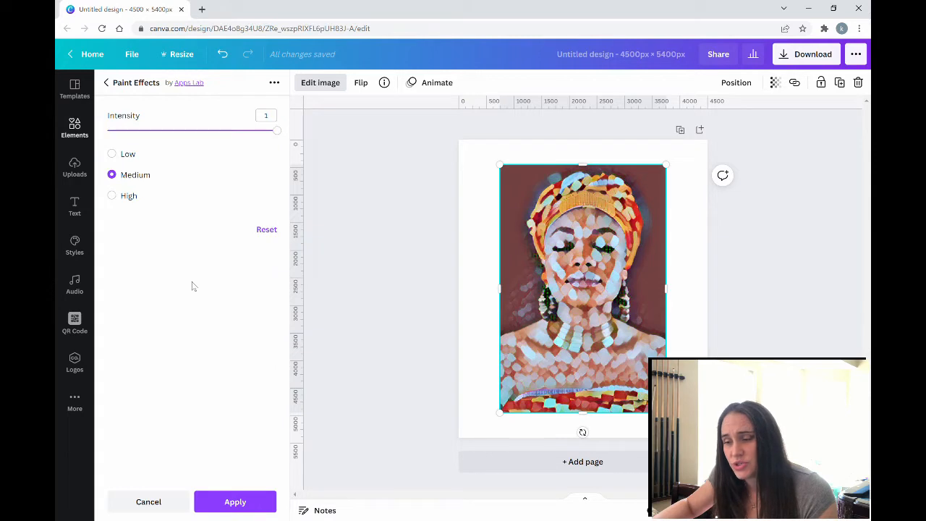
click(131, 158)
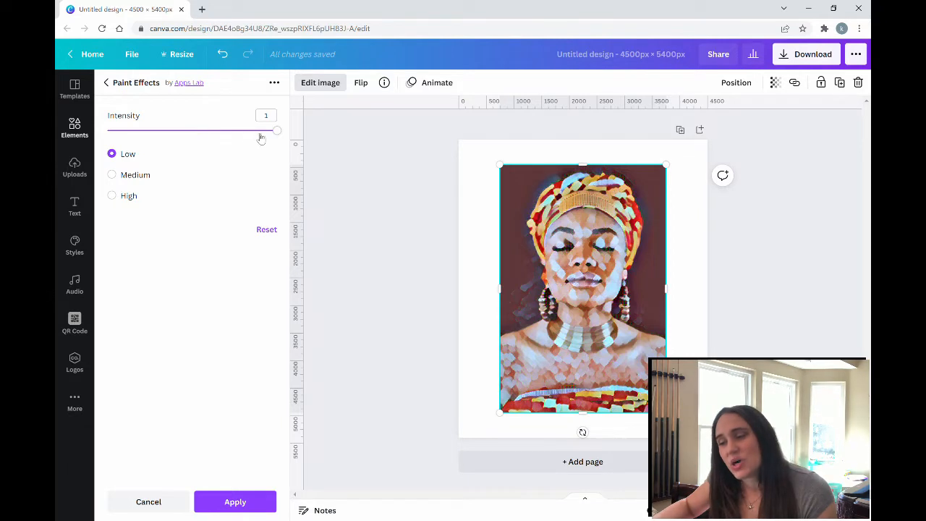
drag(279, 136, 198, 131)
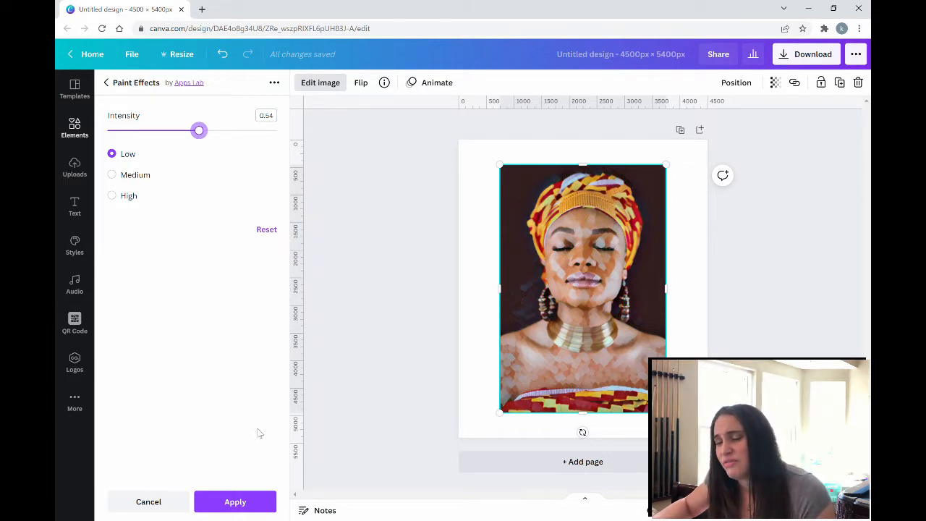
click(244, 506)
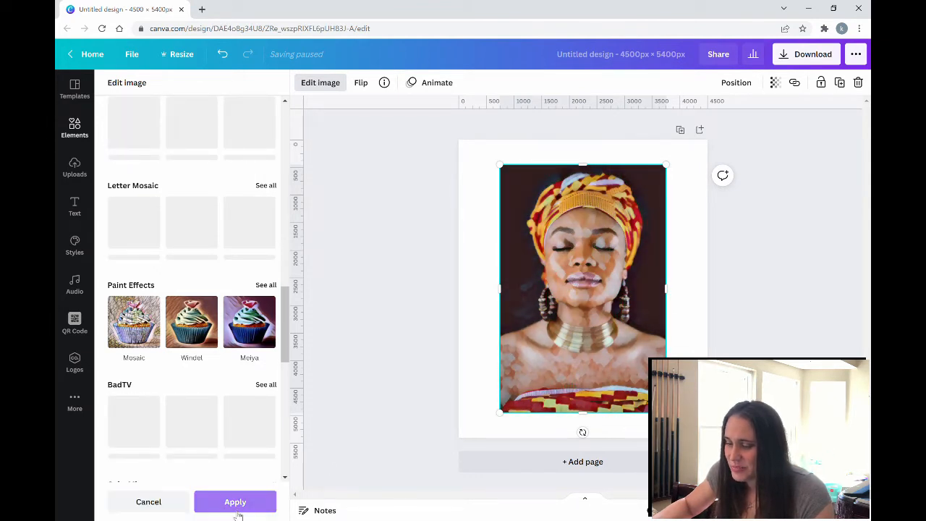
click(474, 416)
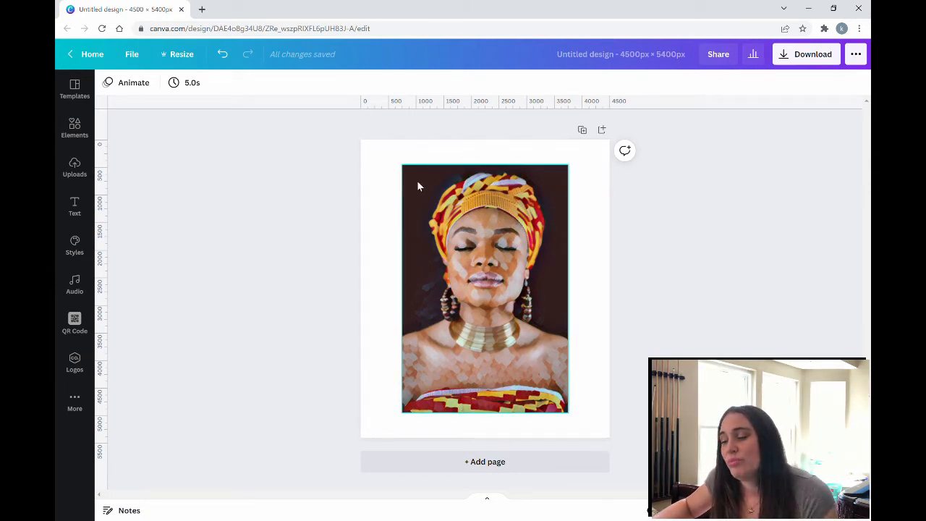
Remove the dark background from the painted portrait with Background Remover
click(483, 243)
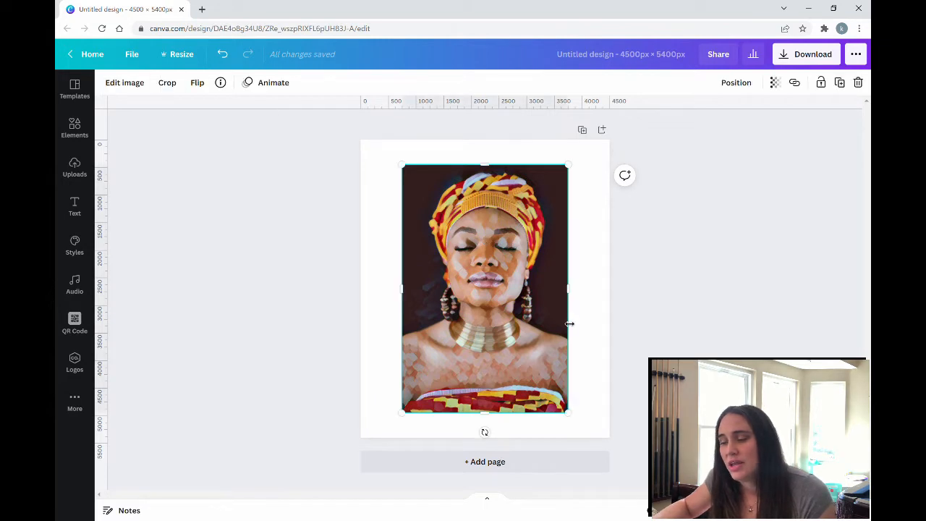
click(141, 89)
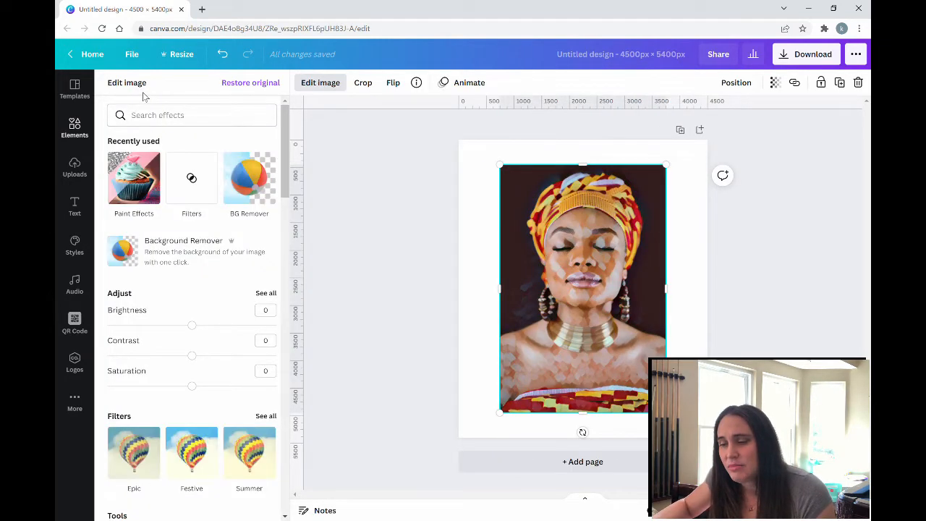
click(121, 258)
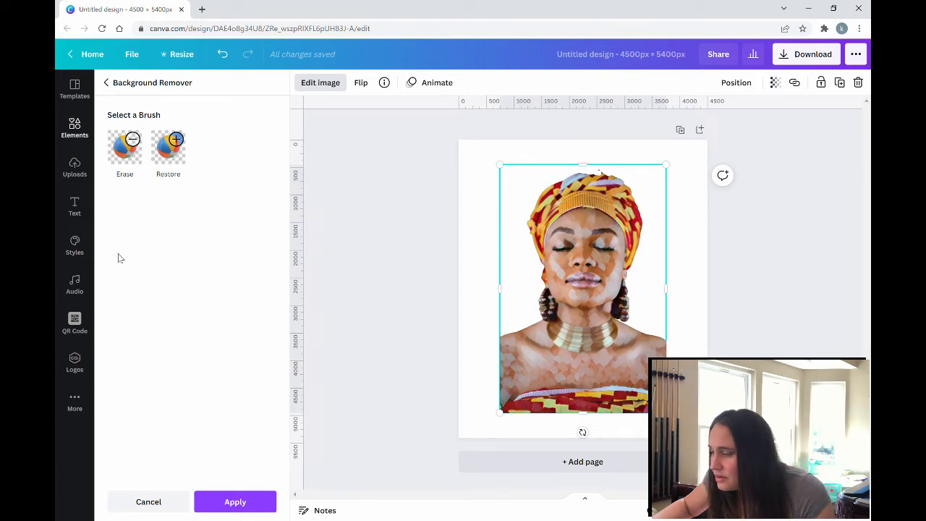
click(597, 321)
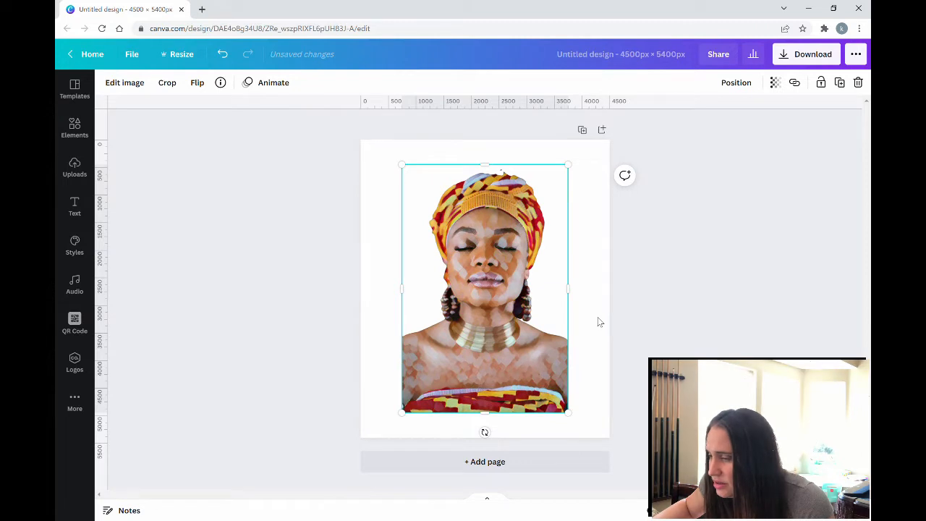
Set the page's background colour to black
click(598, 321)
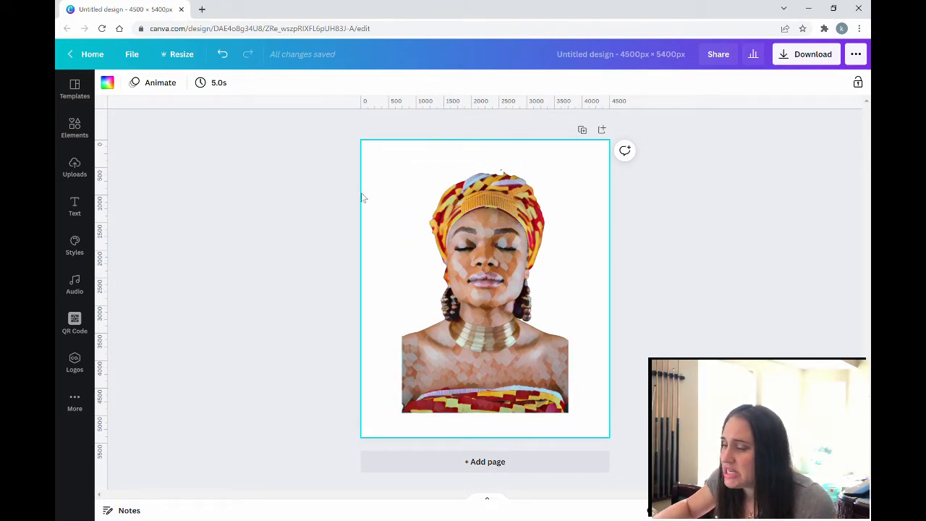
click(107, 82)
click(114, 318)
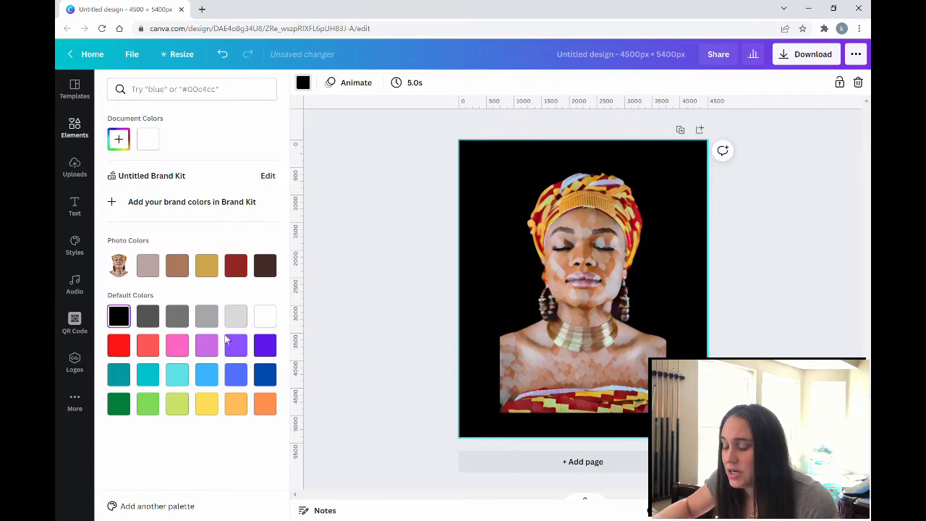
click(354, 290)
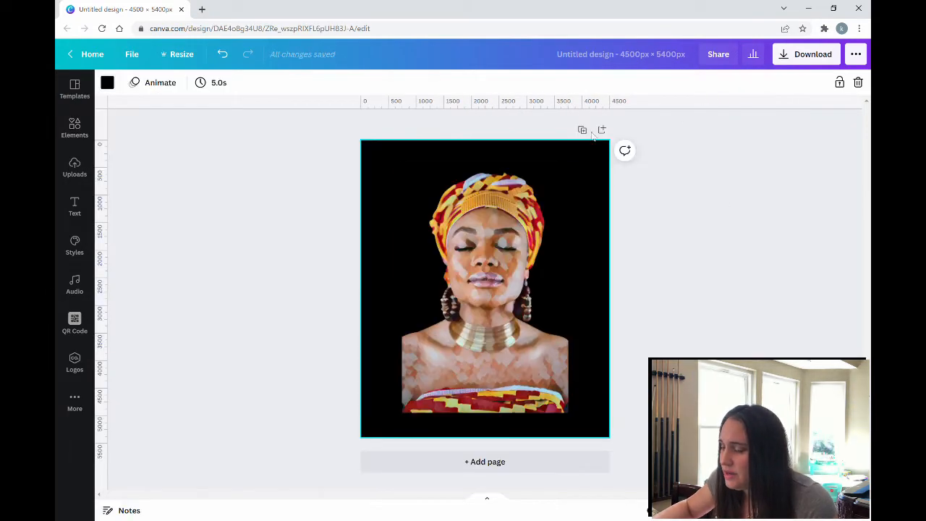
Crop the portrait from its right edge to the middle of the face, keeping only the left half
click(495, 328)
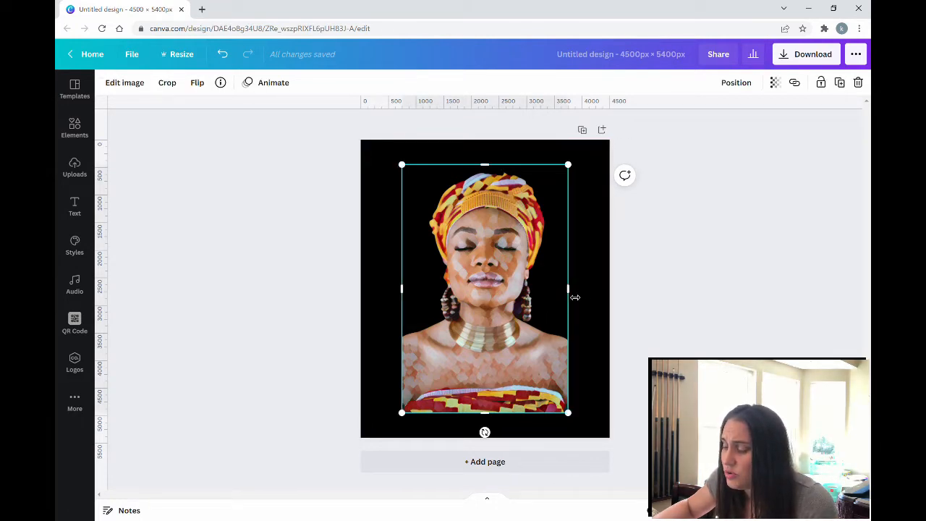
drag(575, 296, 492, 306)
click(539, 303)
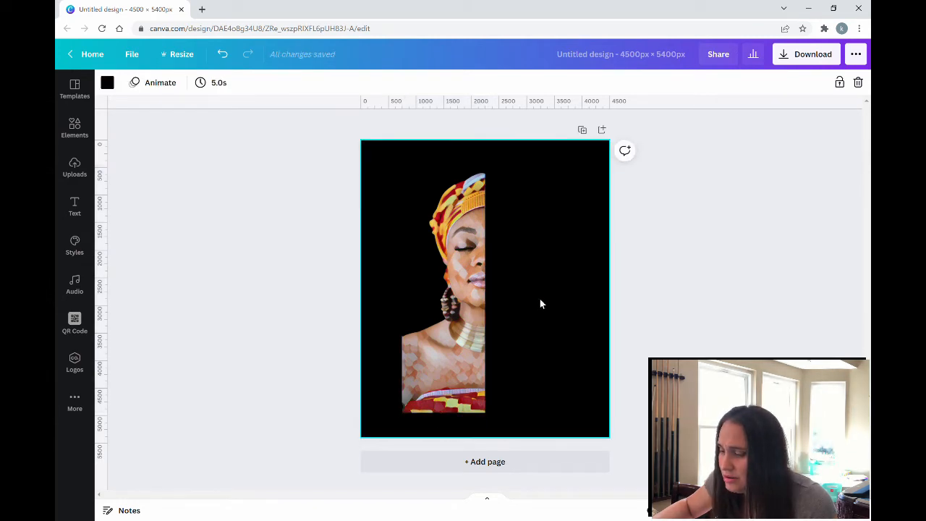
Move the half portrait toward the page's left edge and enlarge it to nearly the full page height
drag(449, 351, 424, 369)
drag(468, 185, 501, 157)
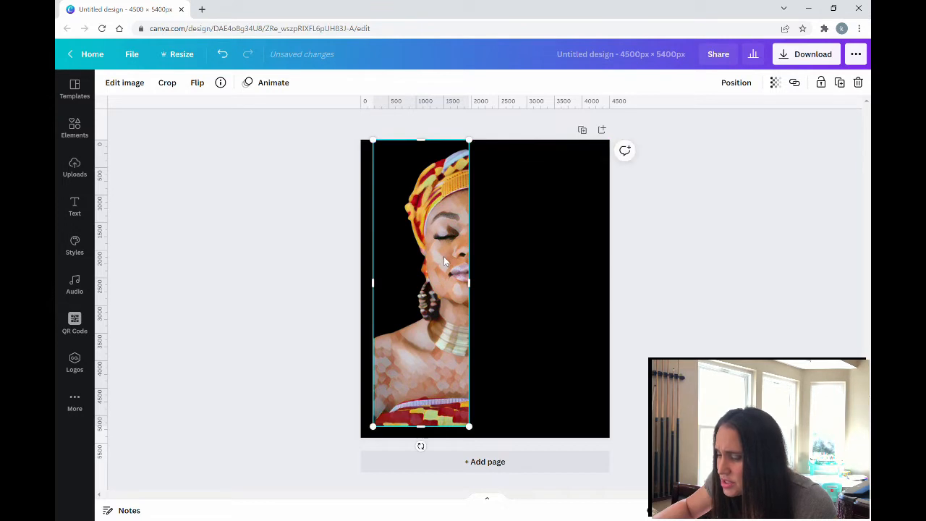
drag(445, 261, 452, 260)
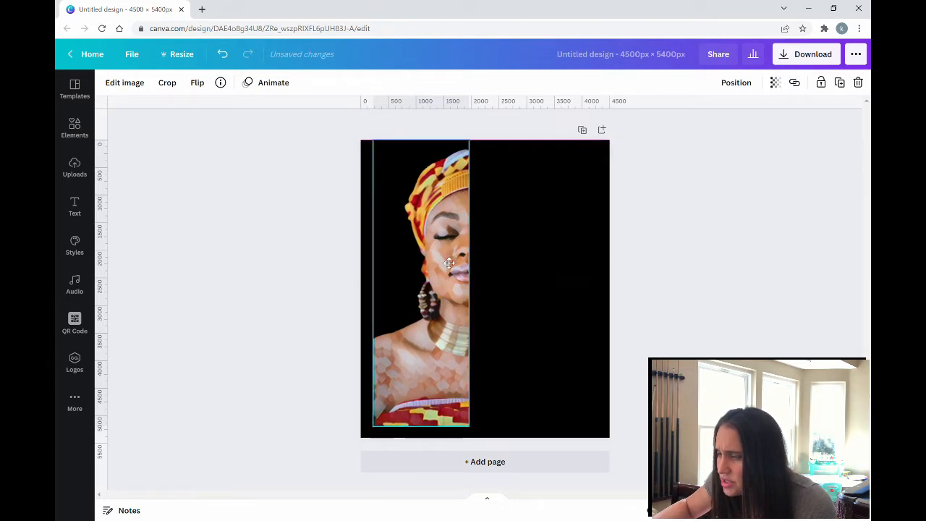
click(527, 284)
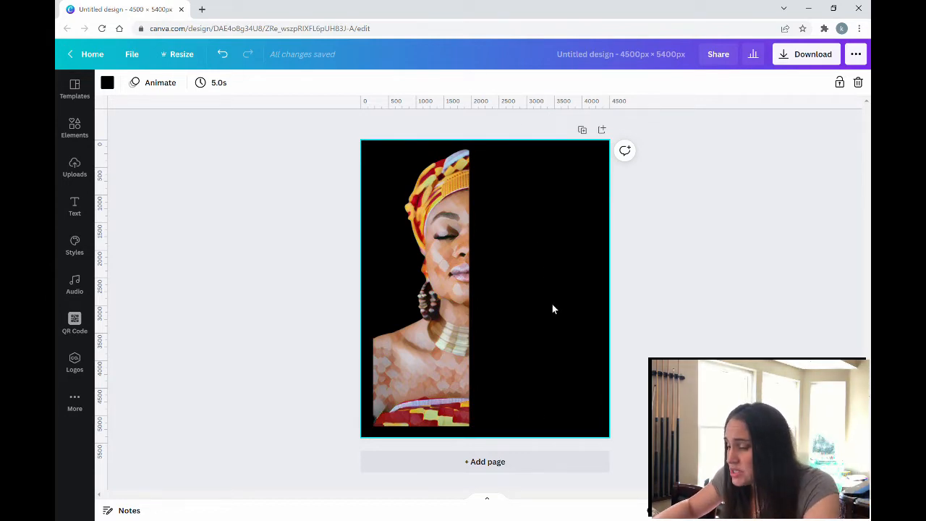
Add the white text "THEY" beside the half portrait and enlarge it to about 1,603 by 828 px
key(t)
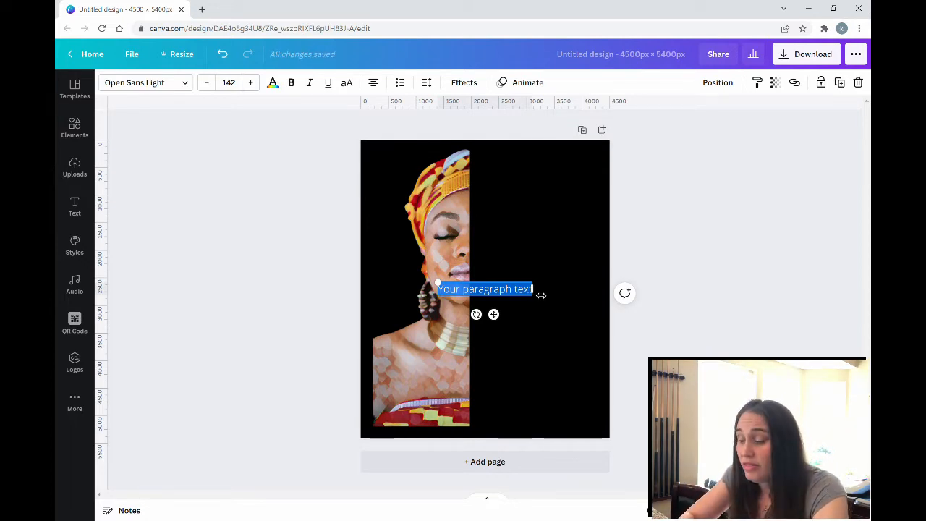
key(BackSpace)
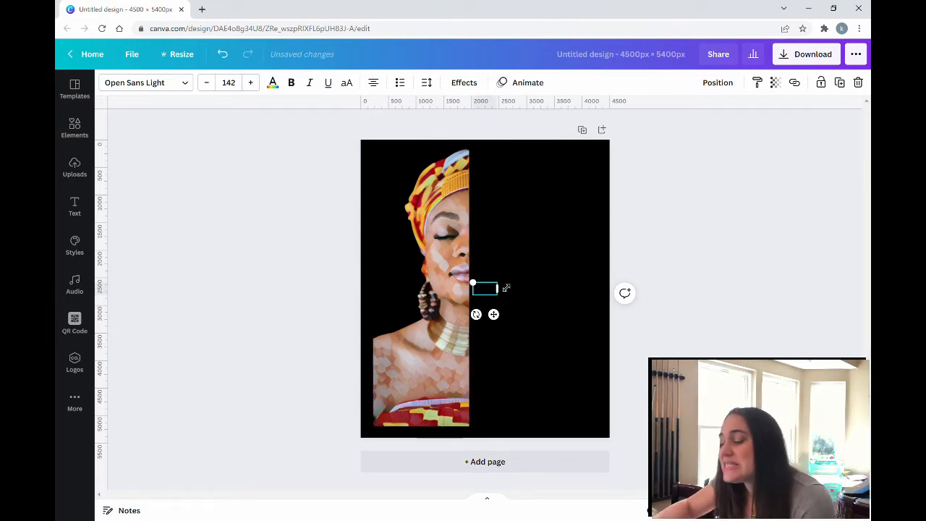
click(272, 83)
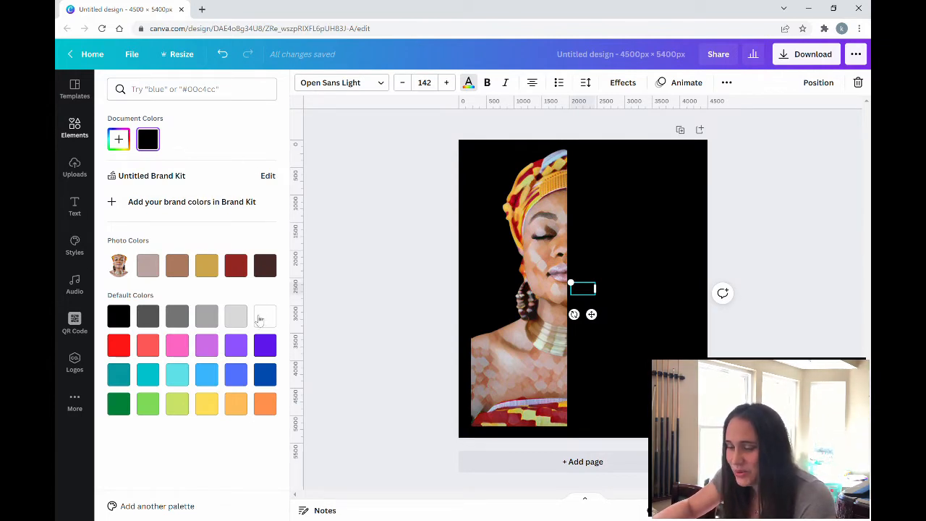
click(234, 272)
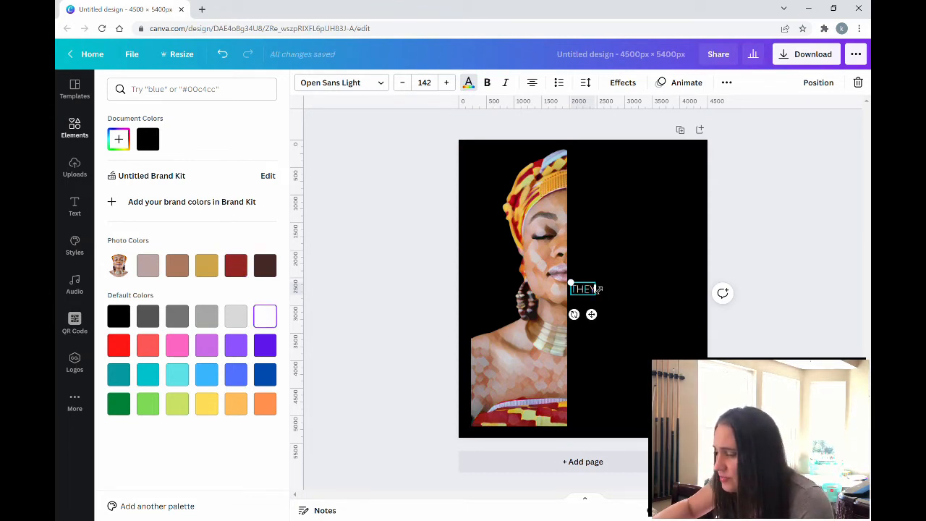
drag(598, 290, 666, 262)
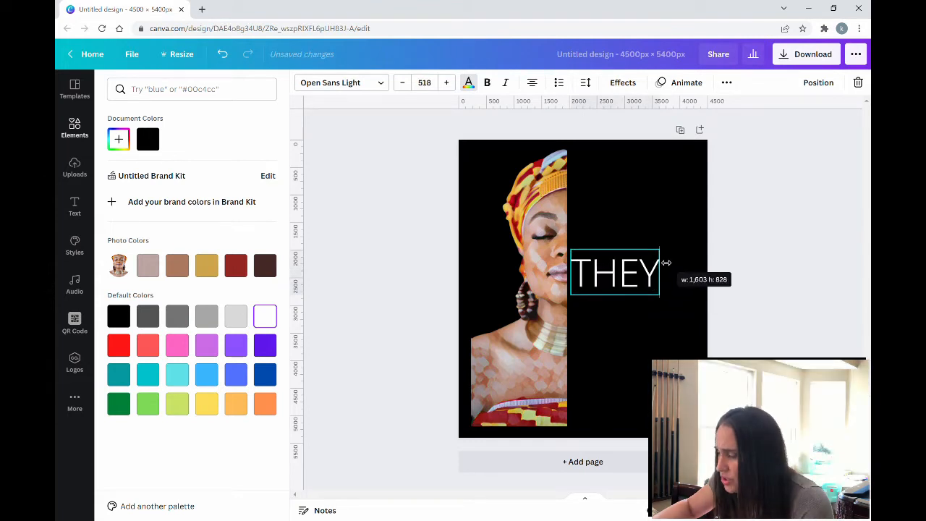
Move the "THEY" text up to the top of the black area beside the portrait
key(Escape)
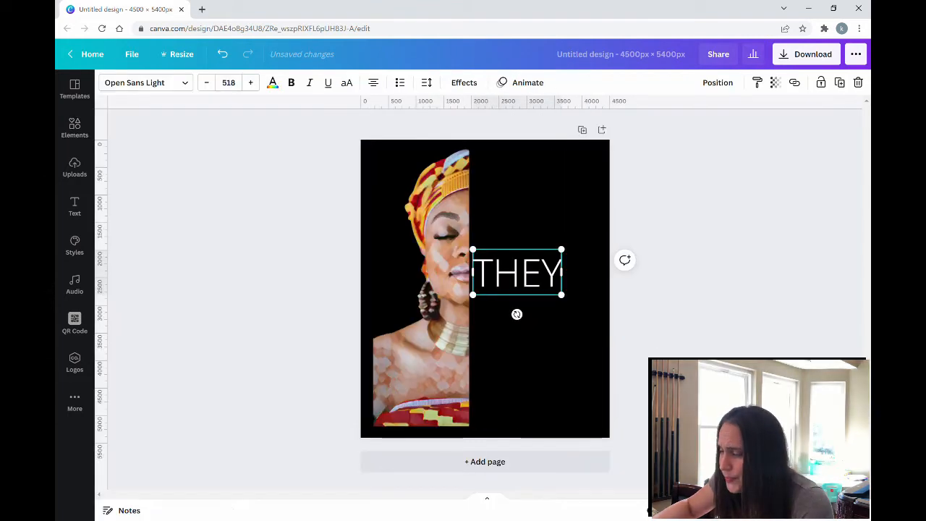
key(Escape)
drag(519, 284, 542, 178)
click(550, 240)
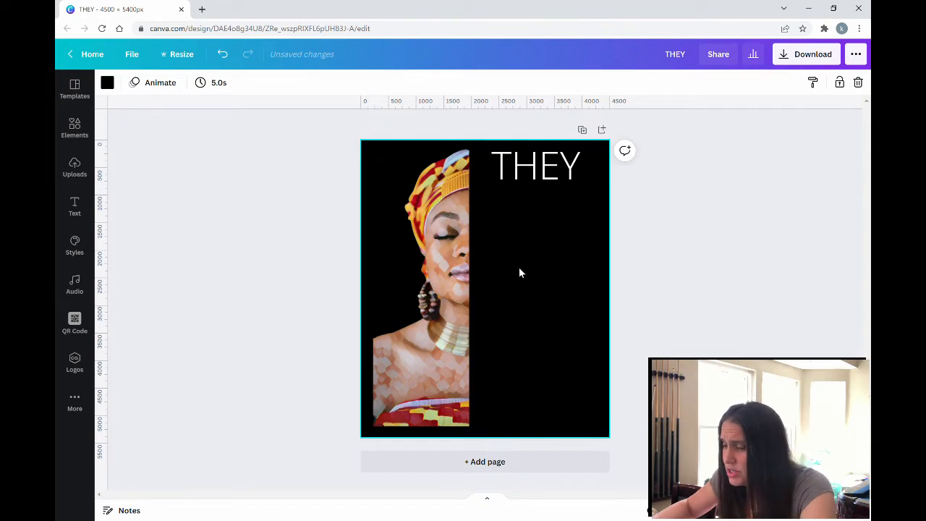
Add the text "WHISPERED" as a separate line and place it directly below "THEY"
key(t)
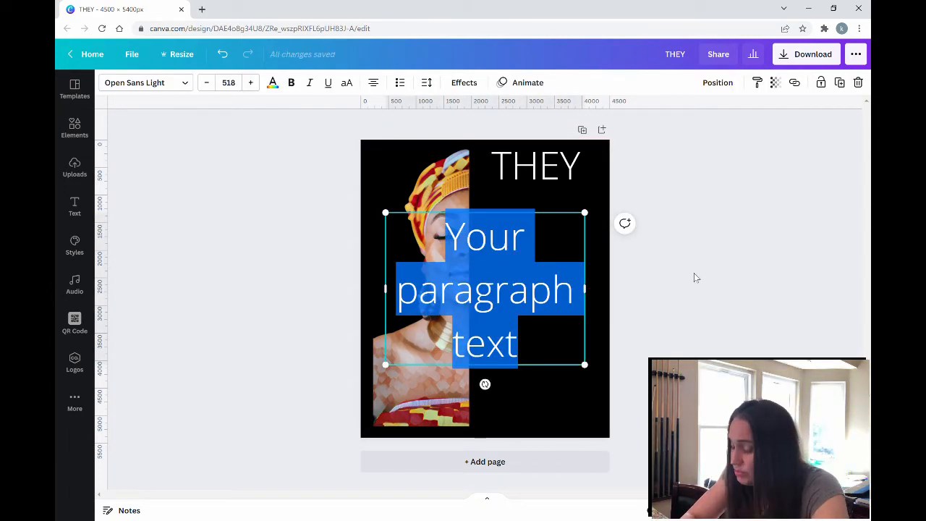
text(WHISP)
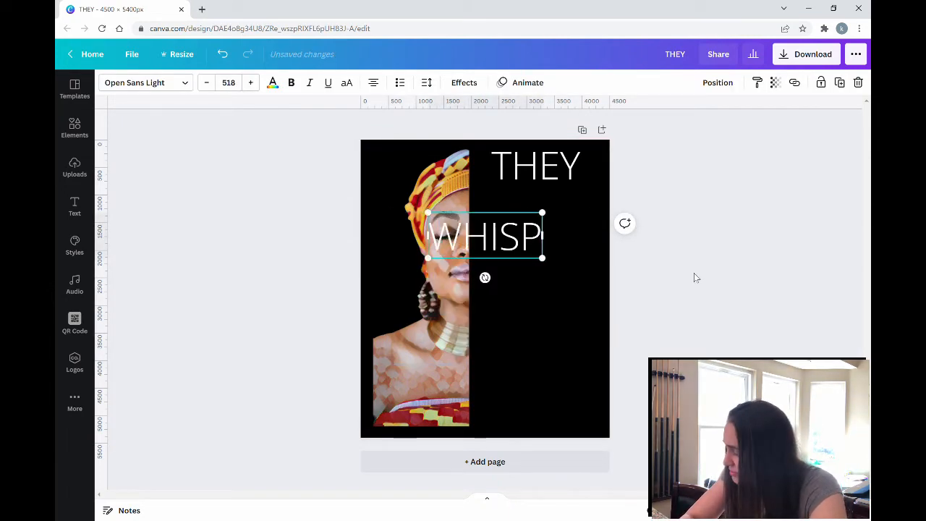
text(ERED)
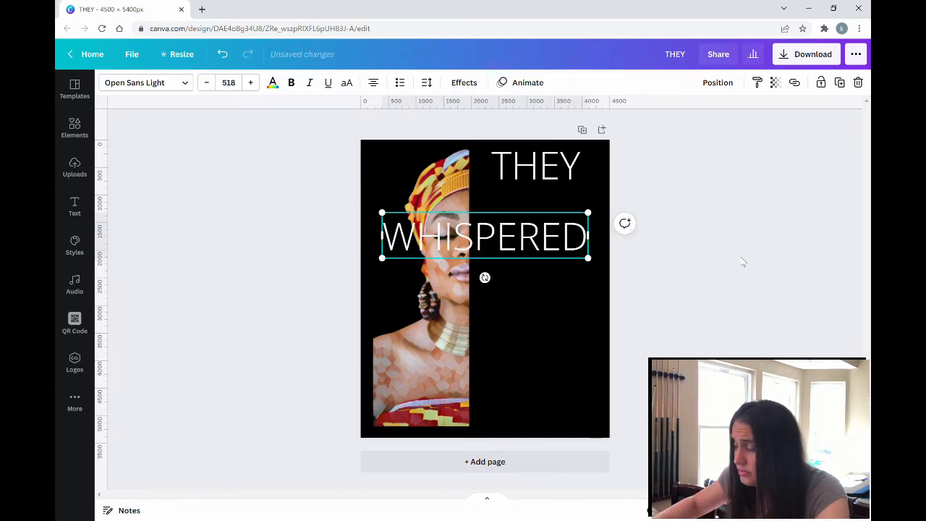
click(576, 311)
drag(528, 243, 566, 202)
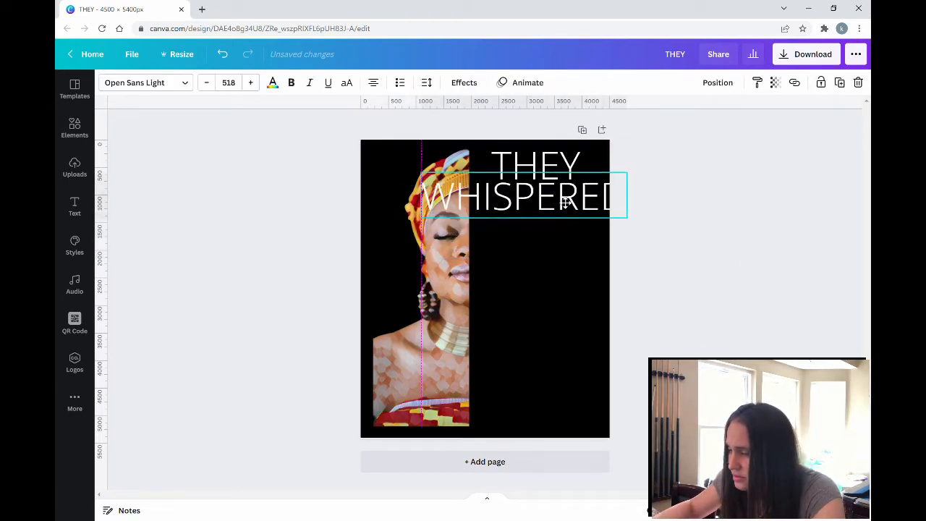
Add a separate text line "TO HER" and place it beside the portrait, directly below "WHISPERED"
click(550, 229)
key(t)
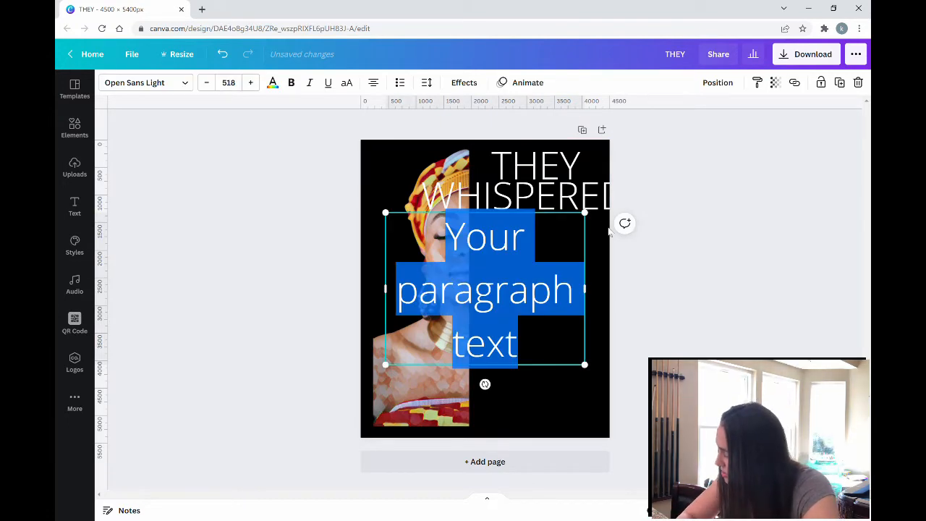
text(TO HER)
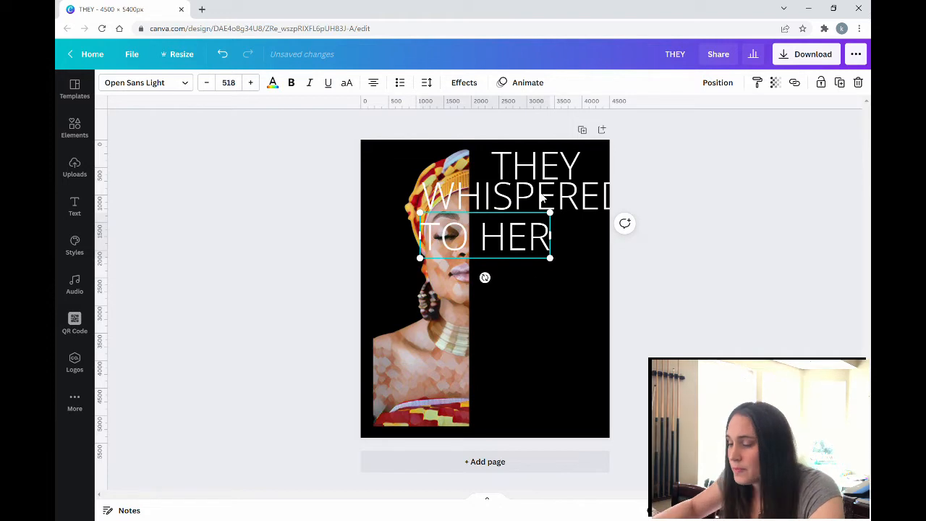
click(567, 315)
drag(510, 235, 561, 232)
Add a separate text line "YOU CAN'T" and place it directly below "TO HER"
click(599, 337)
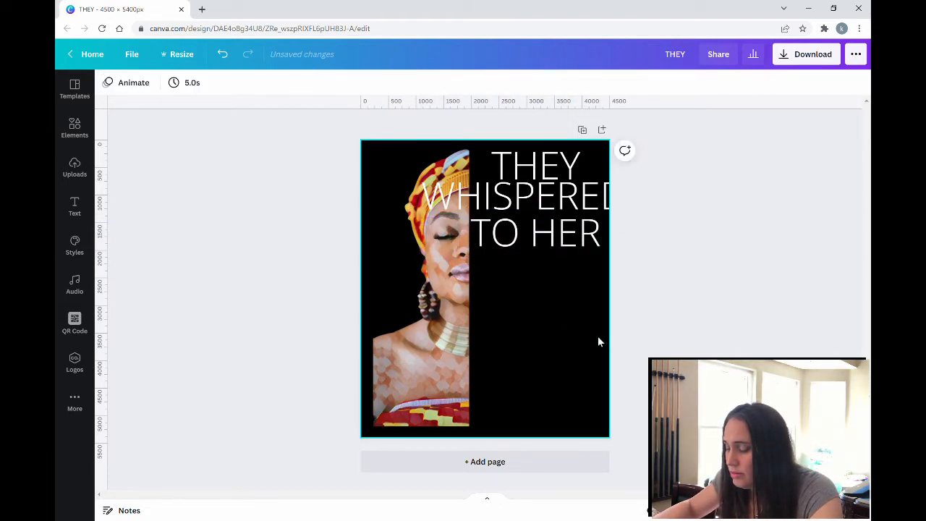
key(t)
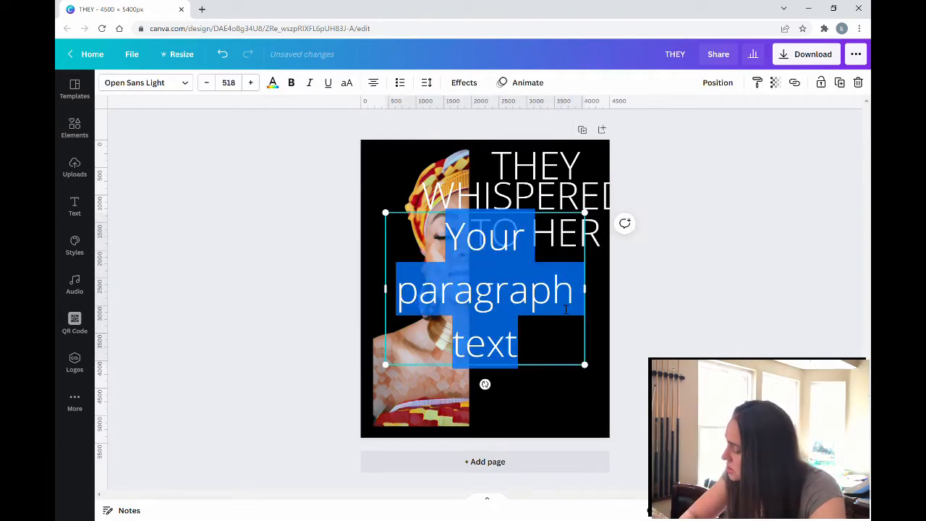
text(YOU)
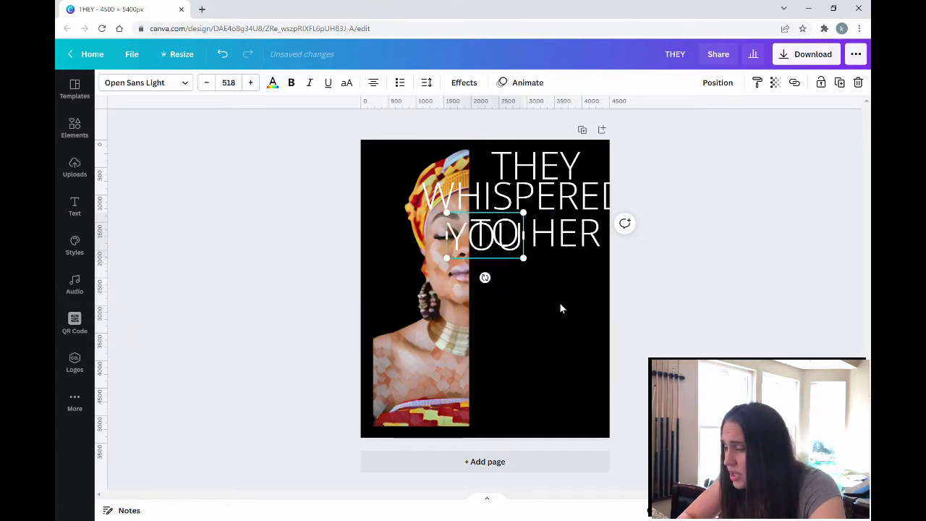
text( CAN'T)
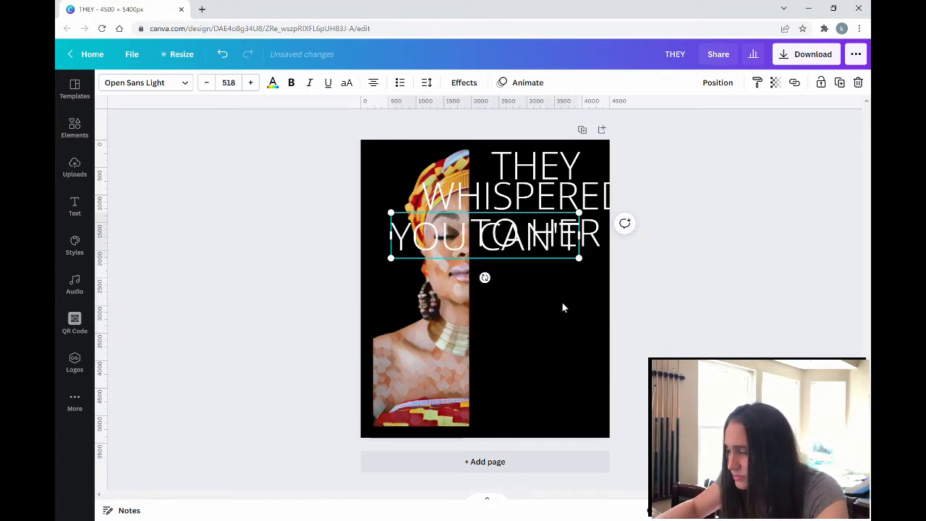
click(562, 303)
drag(505, 251, 571, 282)
Add a separate text line "Withstand" and place it directly below "YOU CAN'T"
click(575, 319)
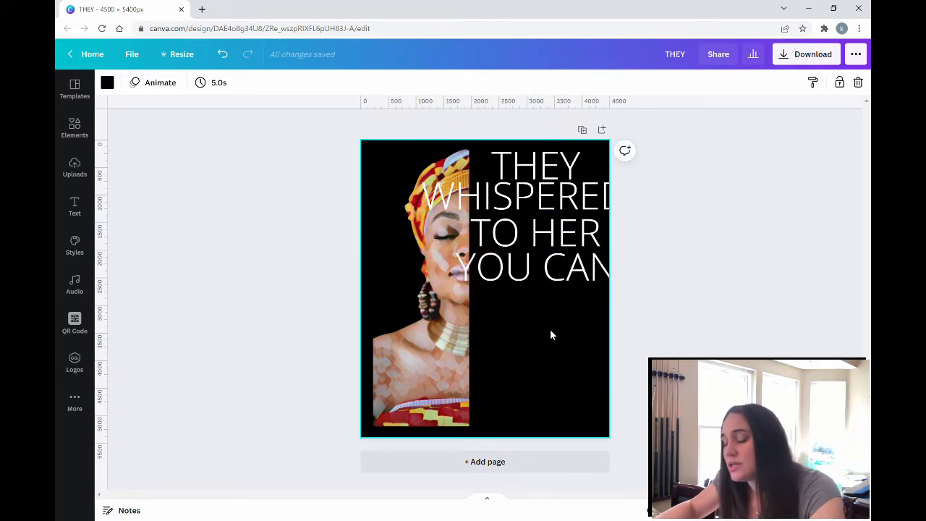
key(t)
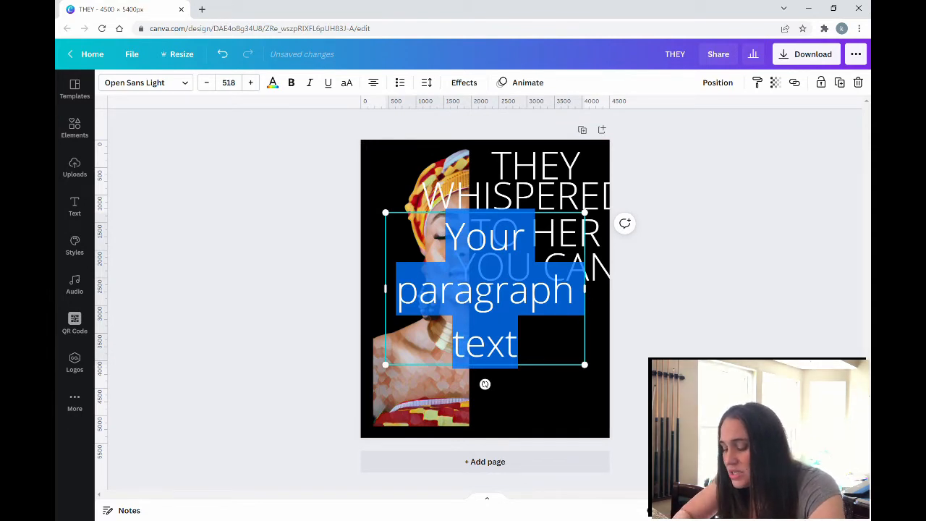
text(With)
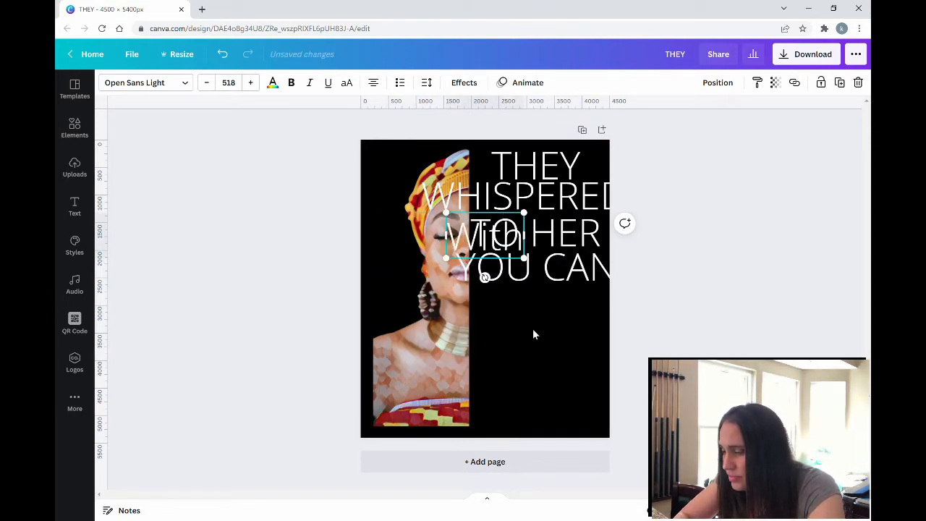
text(stand)
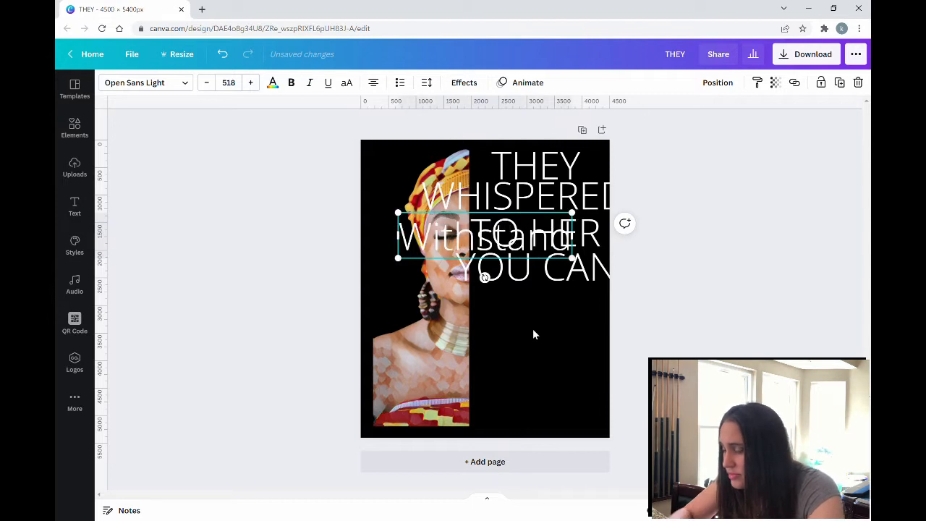
click(569, 321)
drag(532, 247, 587, 313)
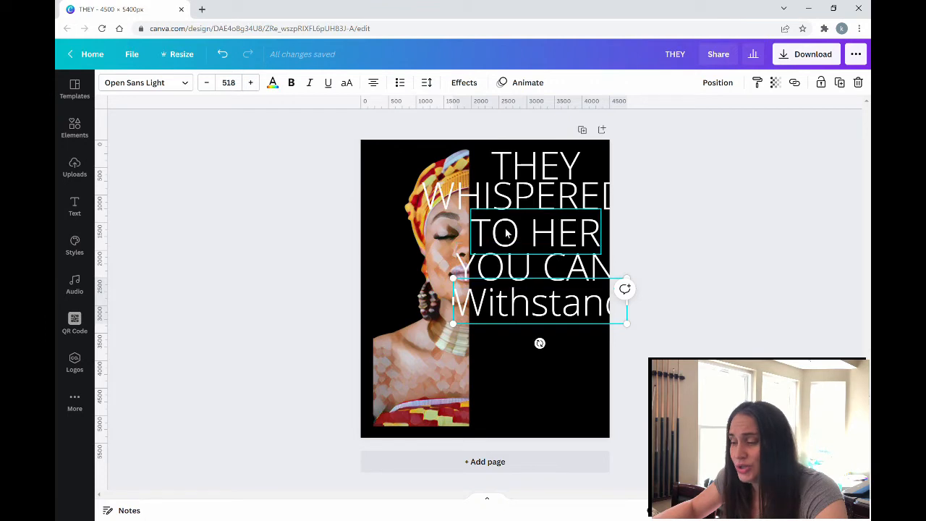
Add a separate text line "THE STORM" and place it directly below "Withstand"
click(568, 348)
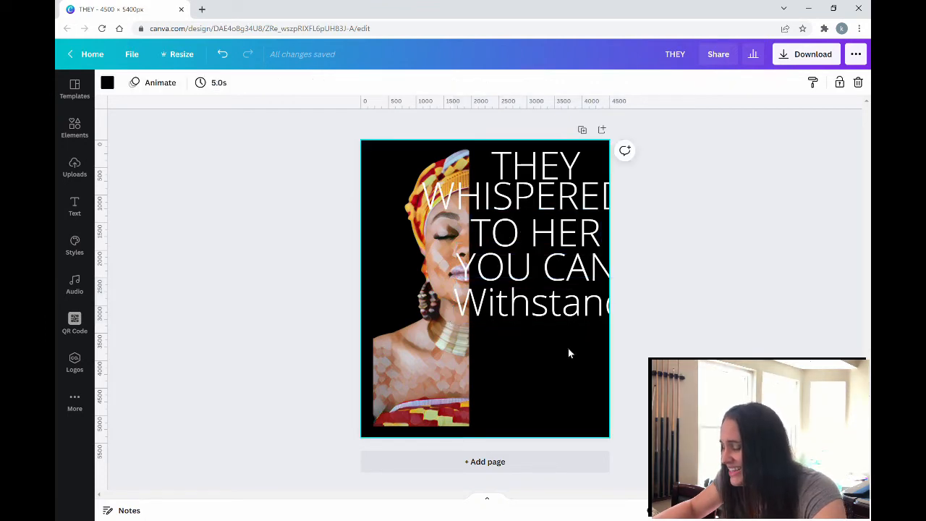
key(t)
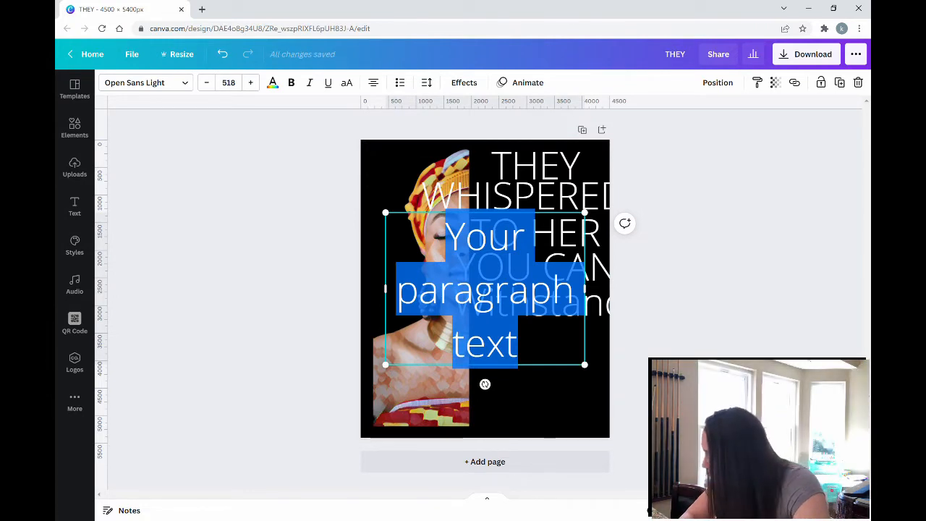
text(THE)
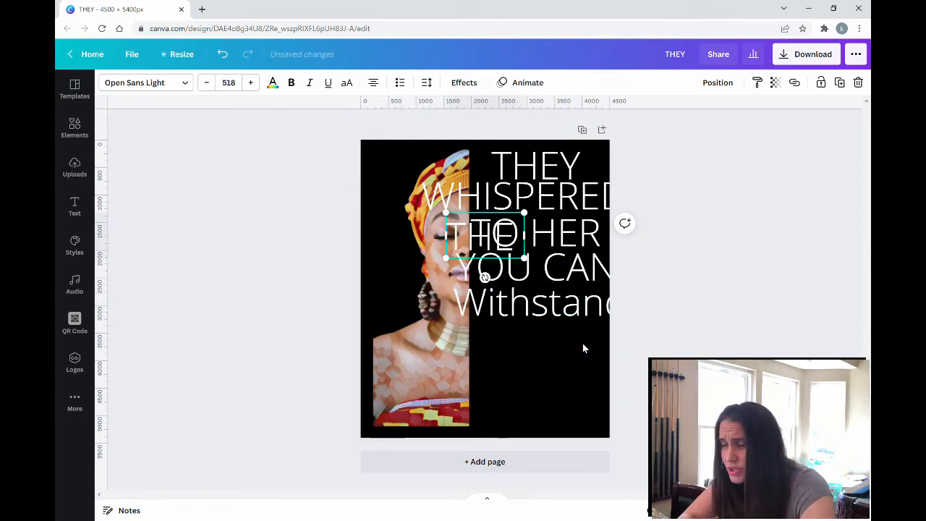
text( STORM)
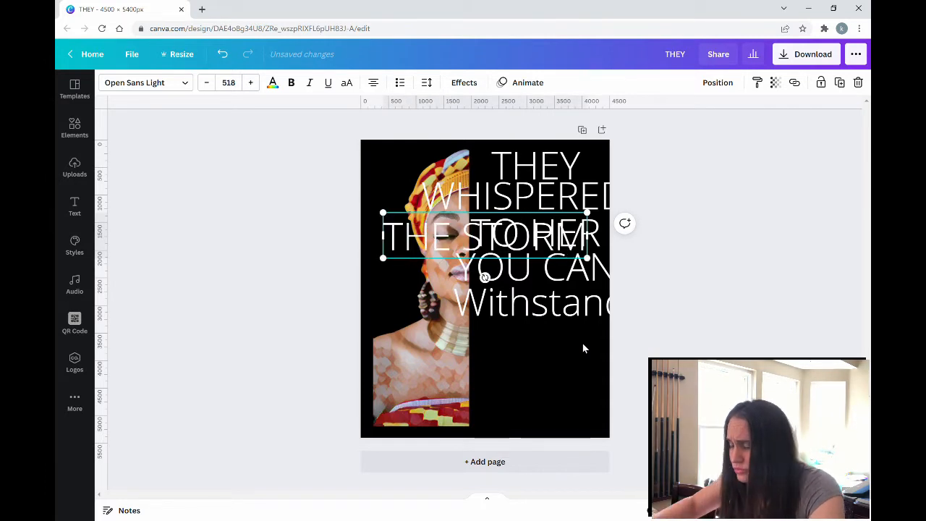
click(765, 301)
drag(557, 237, 620, 337)
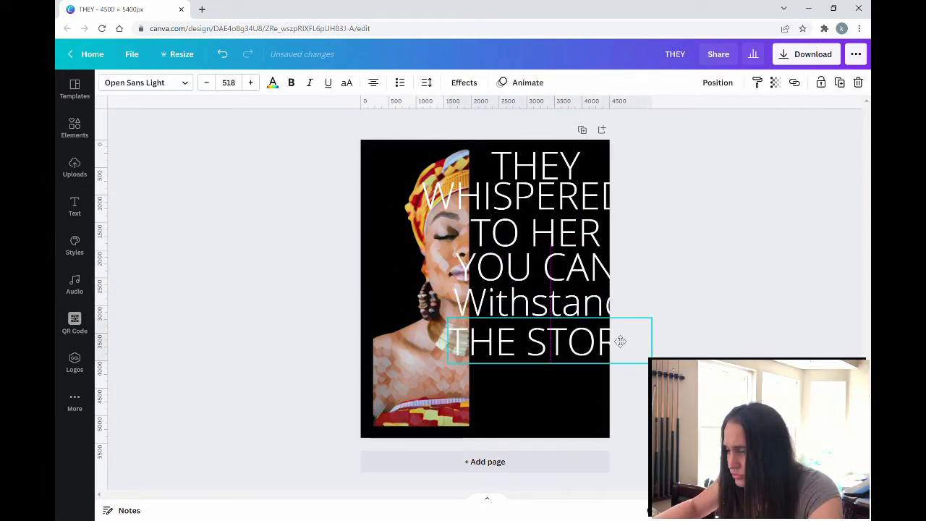
Add the text "SHE WHISPERED", widen its box so it fits on one line, and place it below "THE STORM"
click(555, 410)
key(t)
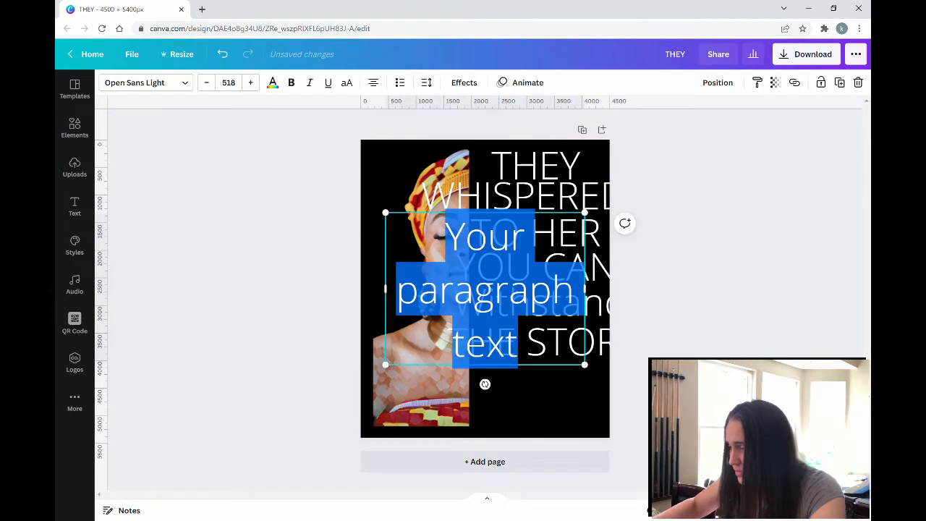
text(S)
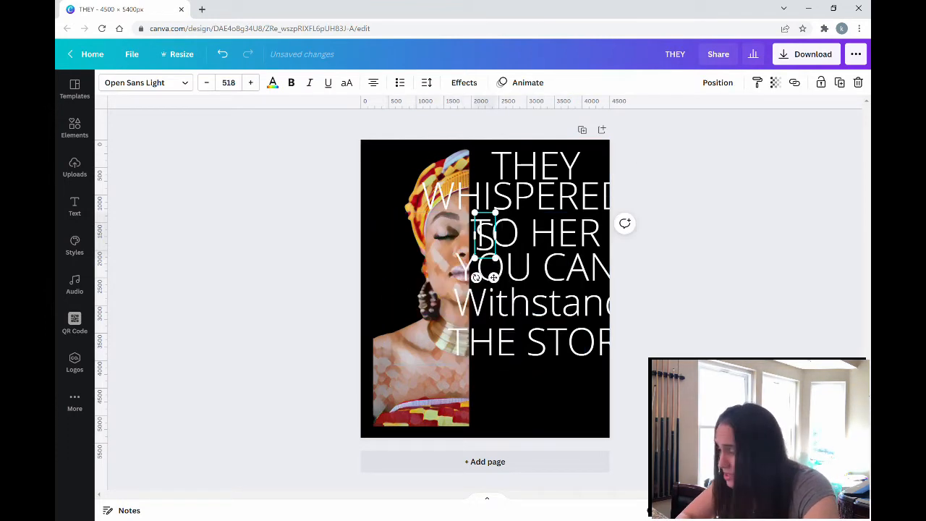
text(HE W)
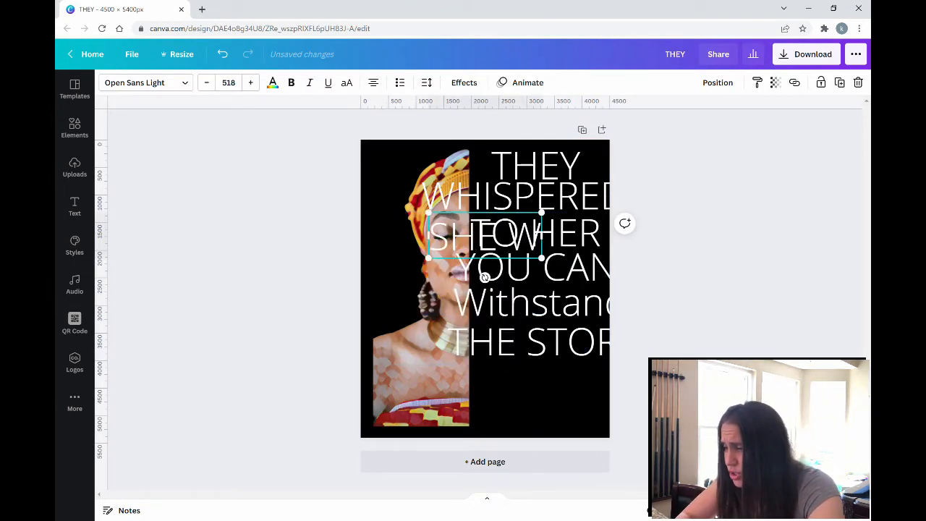
text(HISPERED)
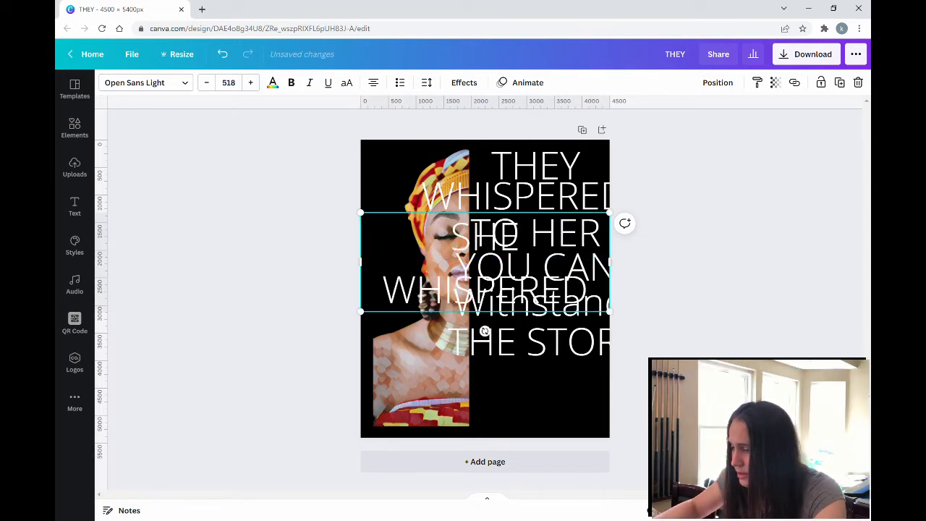
drag(637, 267, 694, 265)
drag(561, 246, 554, 378)
click(678, 256)
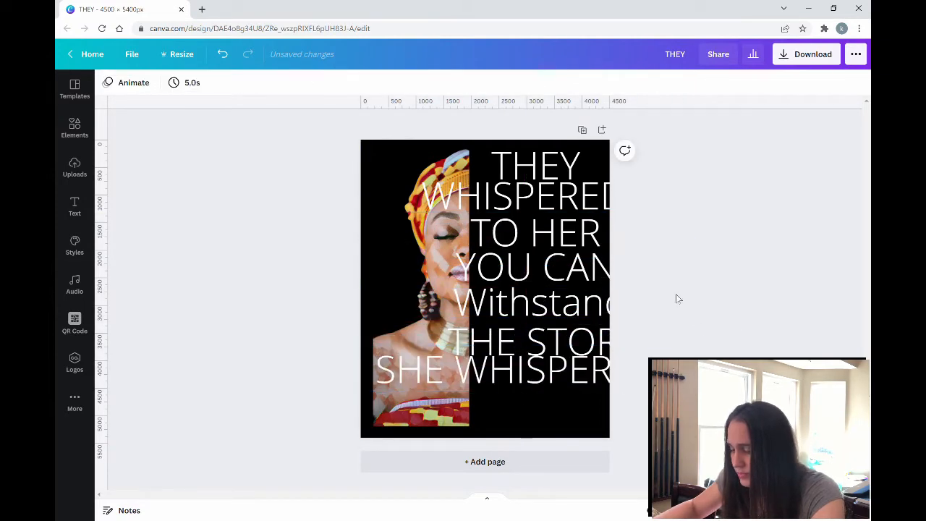
Add a separate text line "BACK" and place it below "SHE WHISPERED", near the page's lower edge
key(t)
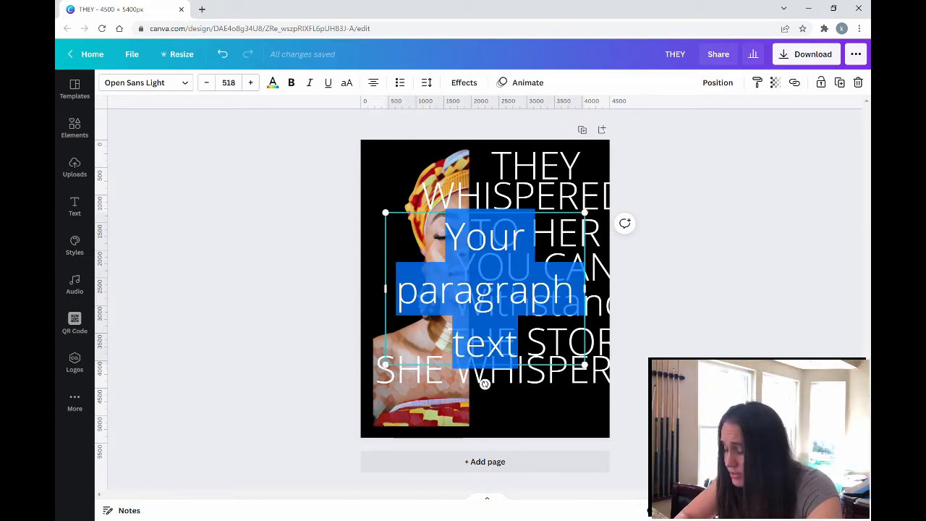
text(BACK)
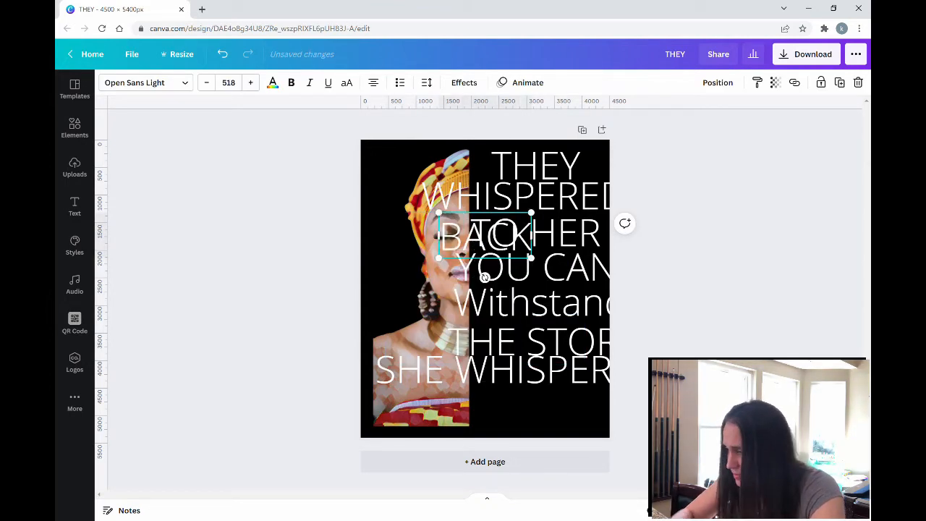
key(Escape)
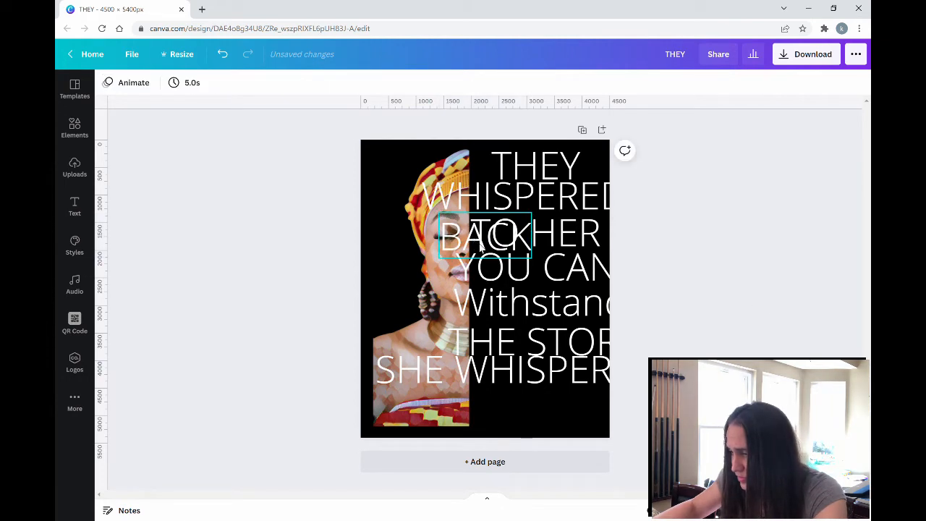
drag(475, 240, 540, 408)
click(650, 332)
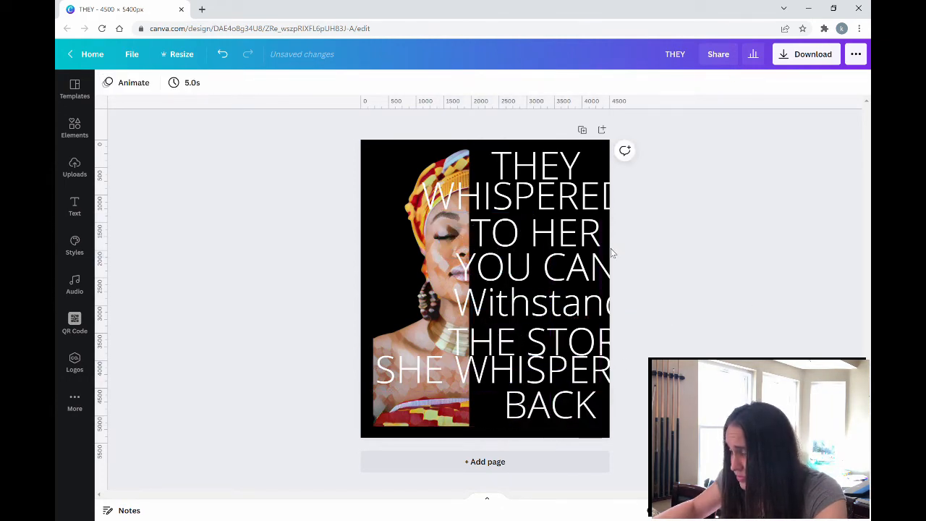
Move the quote lines from "THEY" through "BACK" upward into a tighter stack, freeing space near the page's lower edge
click(542, 165)
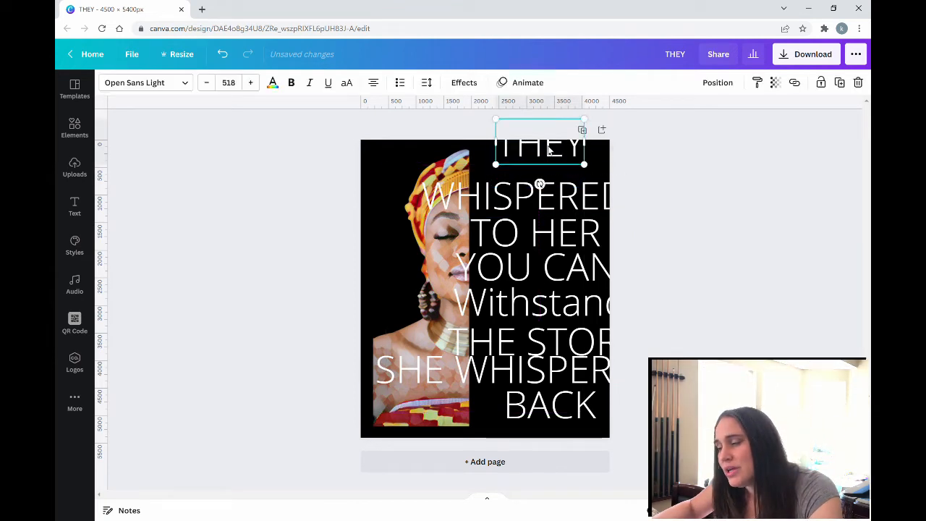
drag(539, 184, 583, 170)
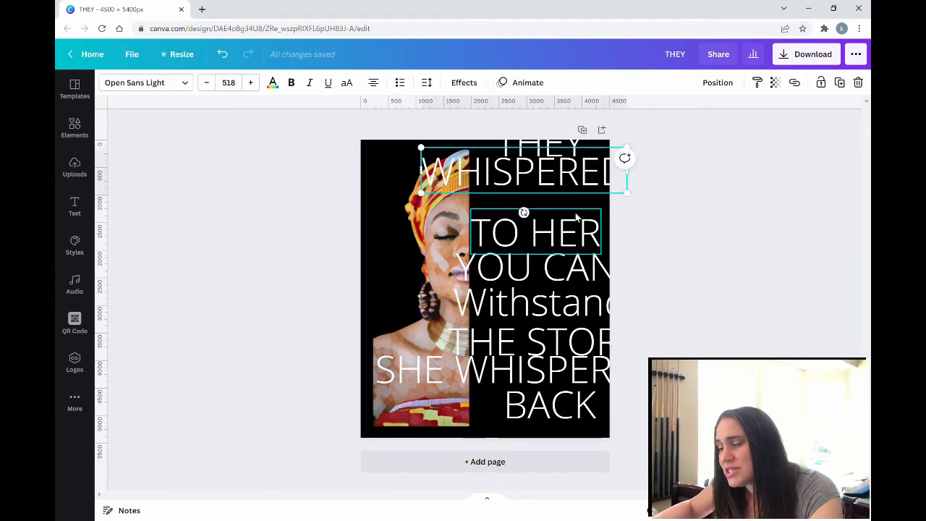
drag(588, 231, 588, 197)
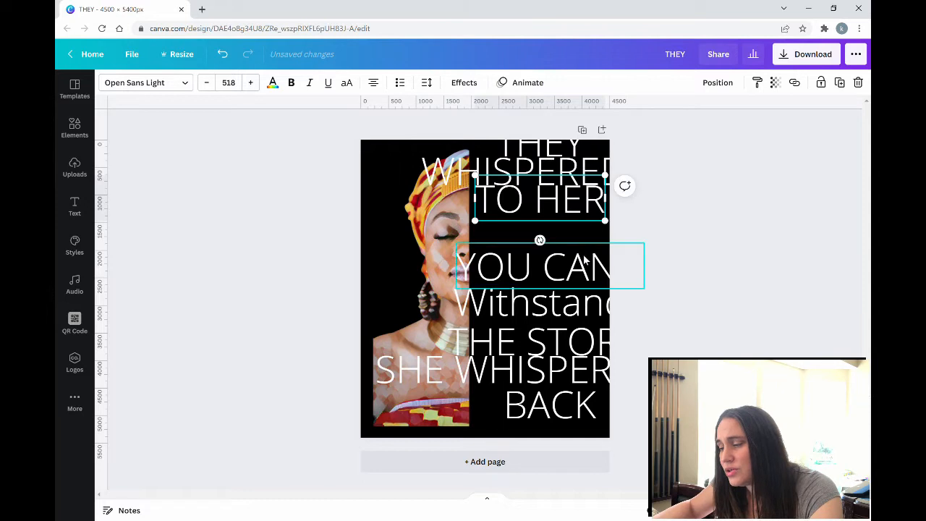
drag(590, 262, 591, 223)
drag(593, 302, 593, 257)
drag(584, 337, 584, 280)
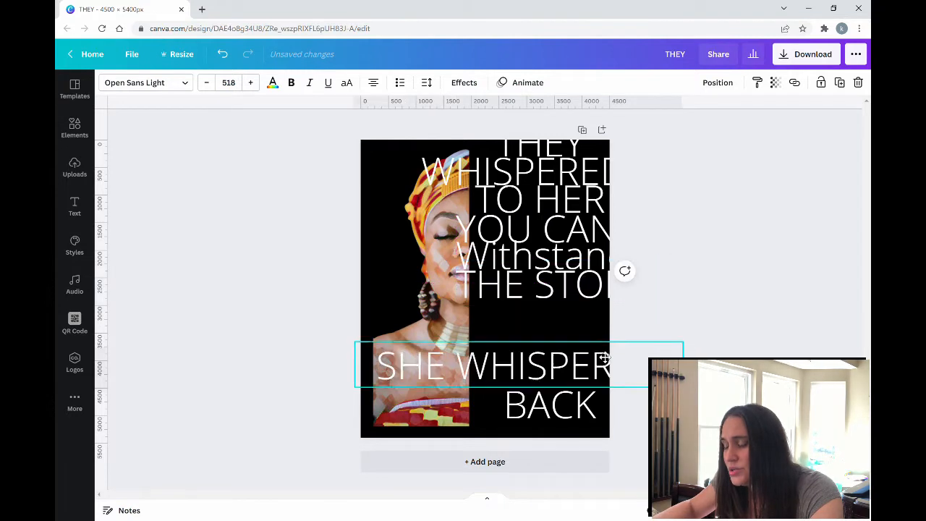
drag(619, 368, 620, 314)
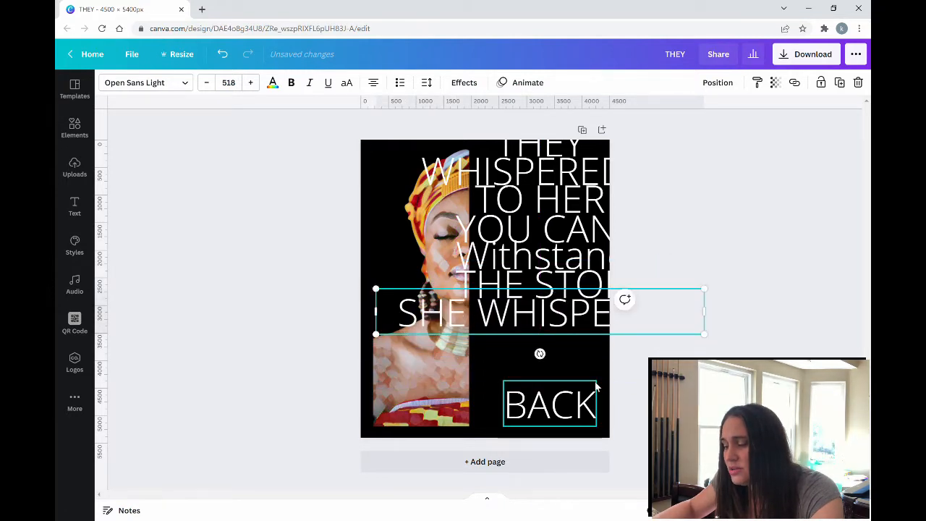
drag(578, 411, 585, 350)
Add a separate text line "I AM" and place it directly below "BACK"
click(549, 387)
key(t)
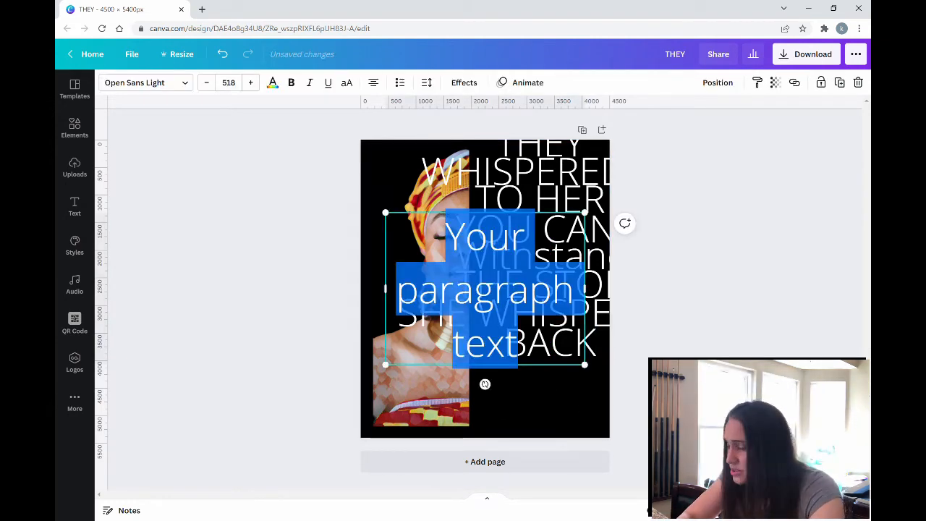
key(BackSpace)
text(AM)
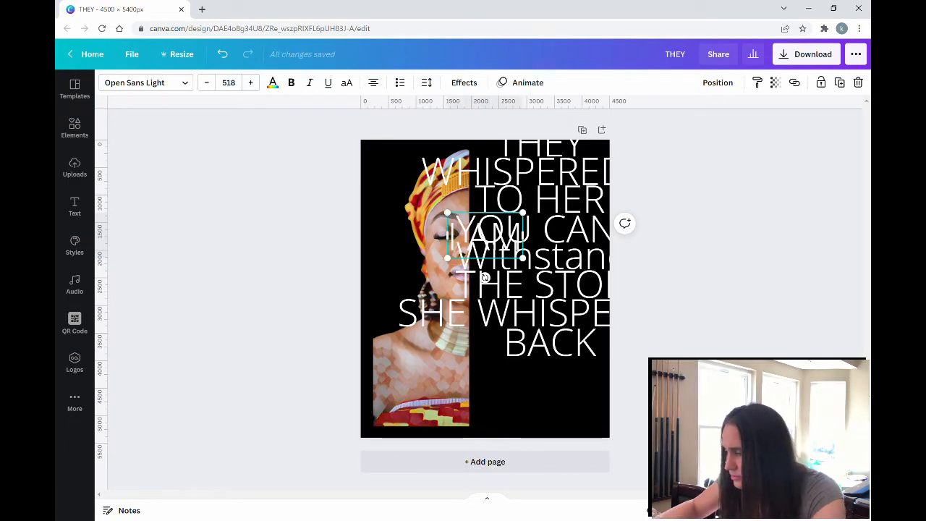
key(Escape)
drag(474, 246, 538, 386)
click(713, 346)
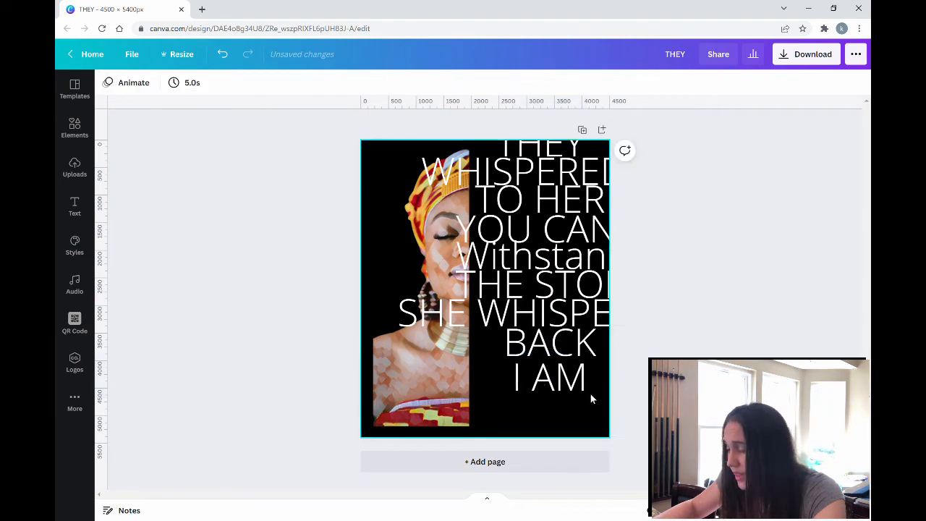
Add a separate text line "The Storm" and place it below "I AM" at the page's lower edge
key(t)
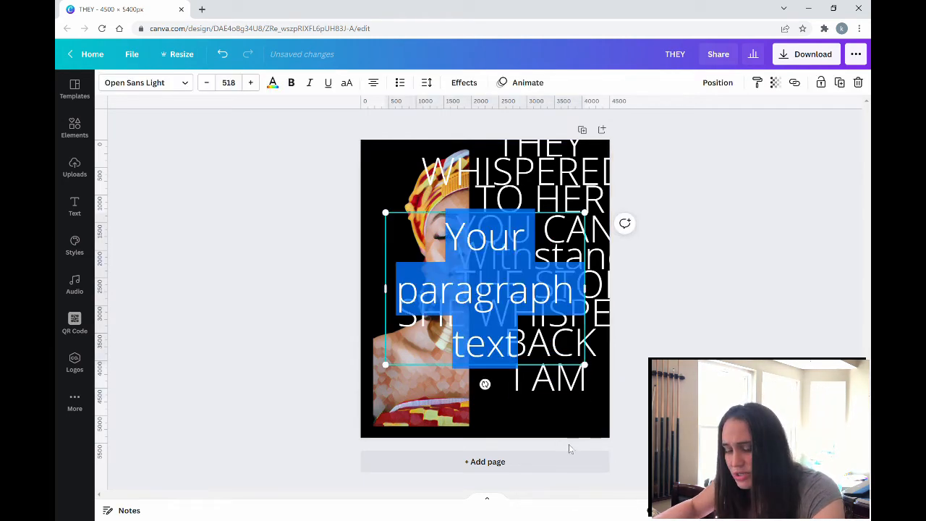
text(The S)
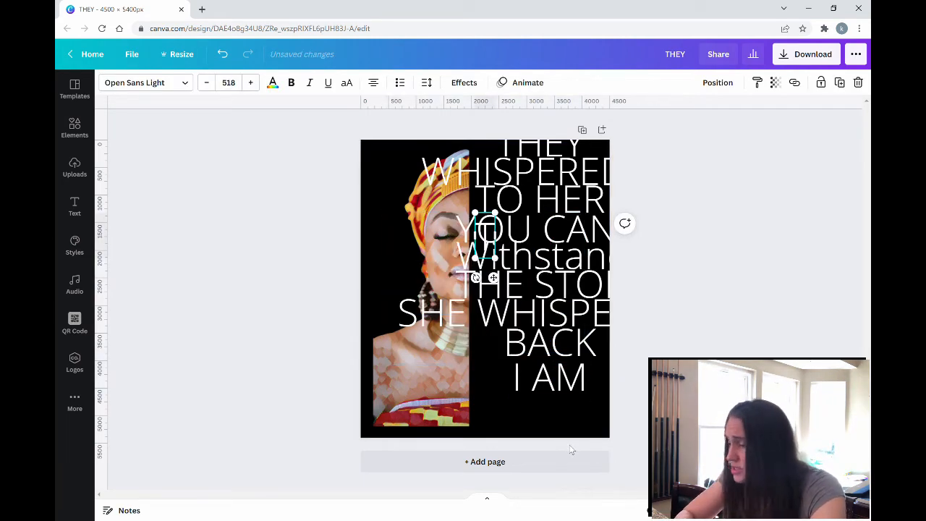
text(torm)
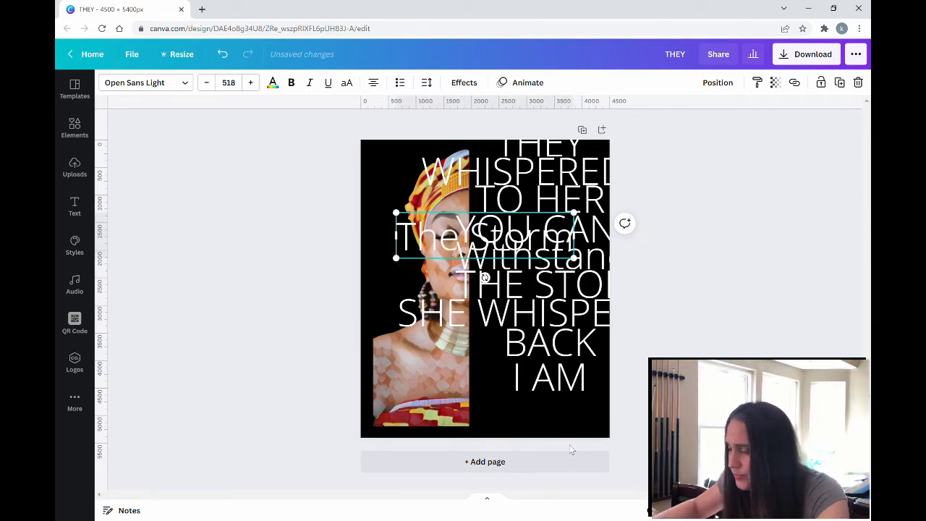
click(664, 390)
drag(499, 246, 551, 422)
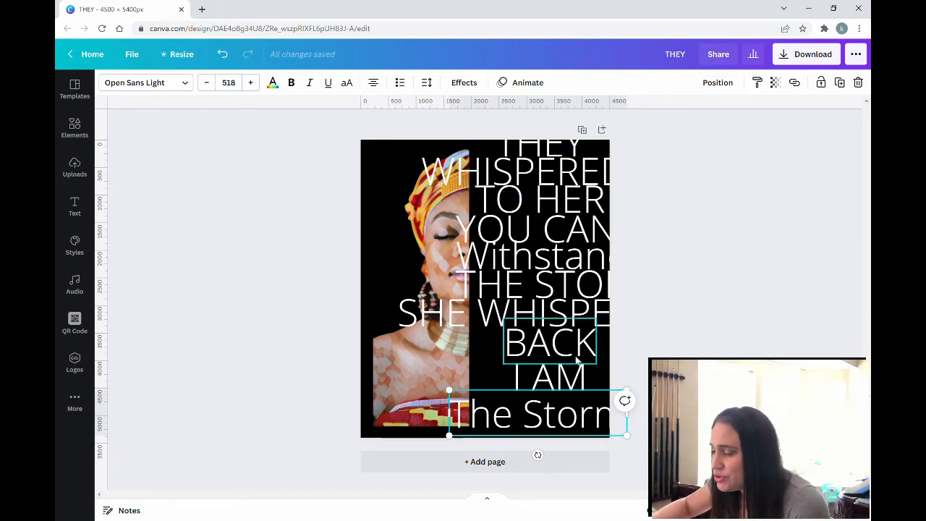
Shift the lines from "I AM" up to "THEY" slightly downward so the whole stack lies within the page
drag(548, 376, 546, 390)
drag(568, 351, 567, 365)
drag(575, 318, 575, 333)
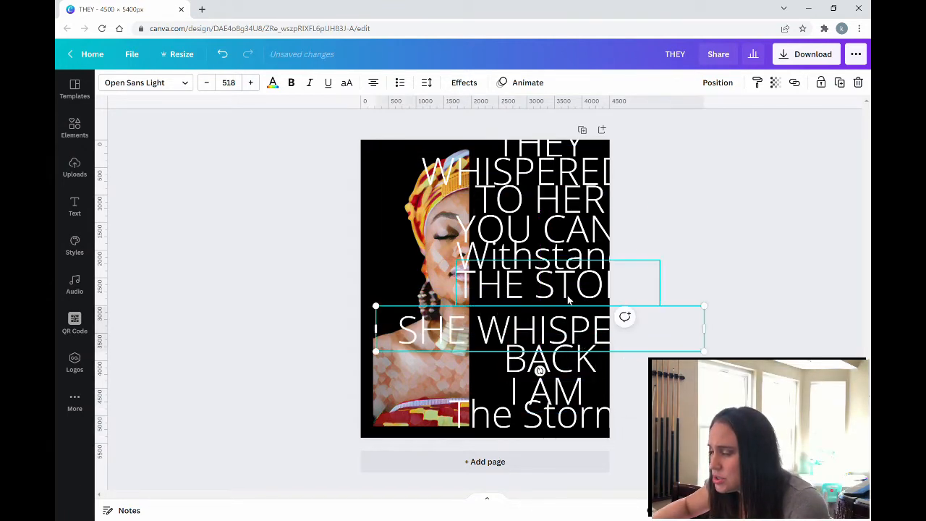
drag(572, 284, 571, 299)
drag(577, 265, 577, 281)
drag(576, 230, 576, 245)
drag(564, 207, 565, 219)
mouse_move(565, 172)
mouse_down()
mouse_move(564, 193)
mouse_move(555, 158)
mouse_move(556, 172)
mouse_up()
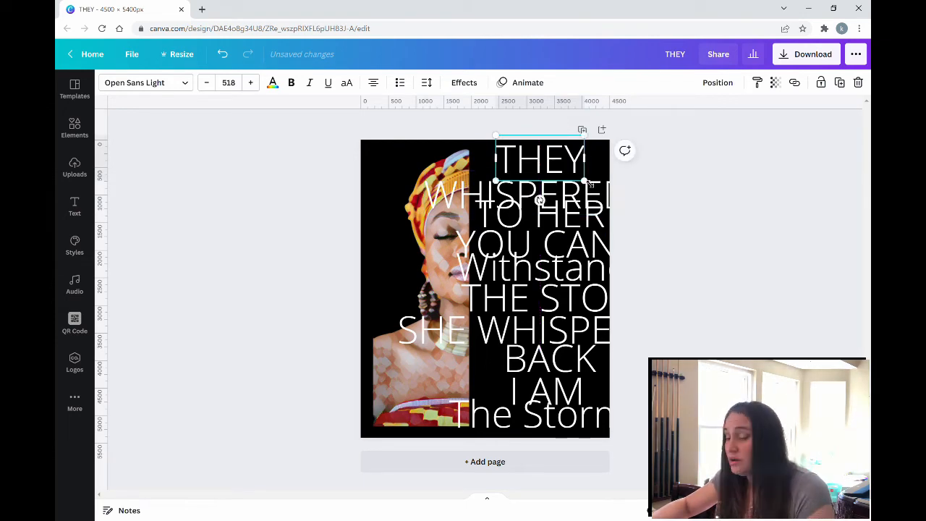
Search the fonts for "wide" and apply the bold CYN Gearus Serif font to the "THEY" line
click(146, 85)
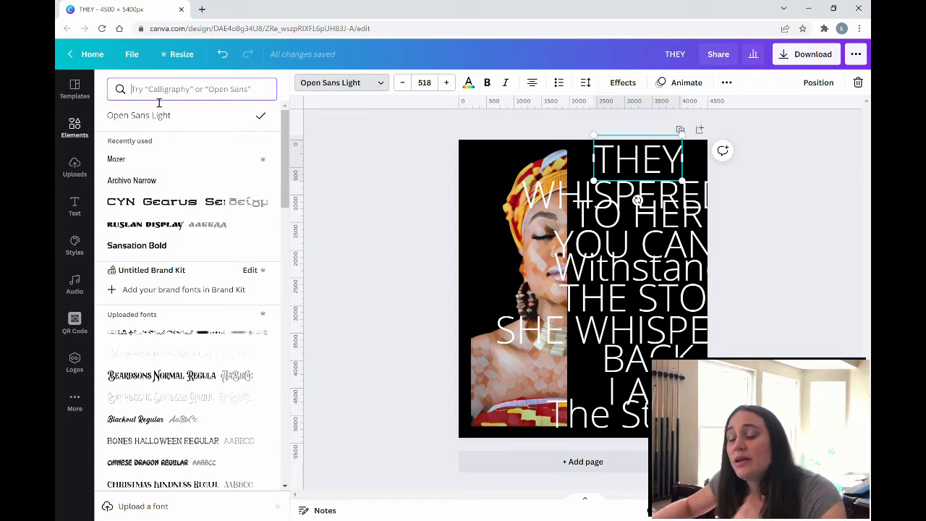
click(162, 94)
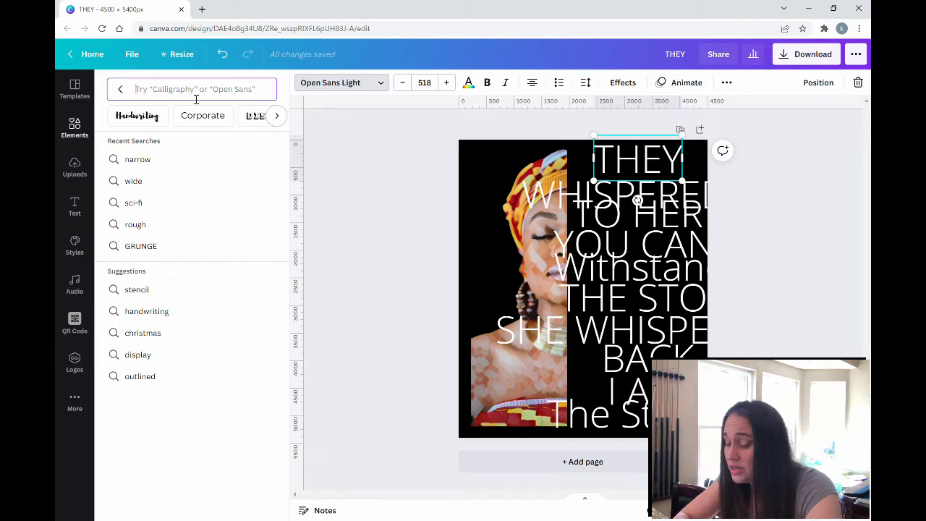
text(wide)
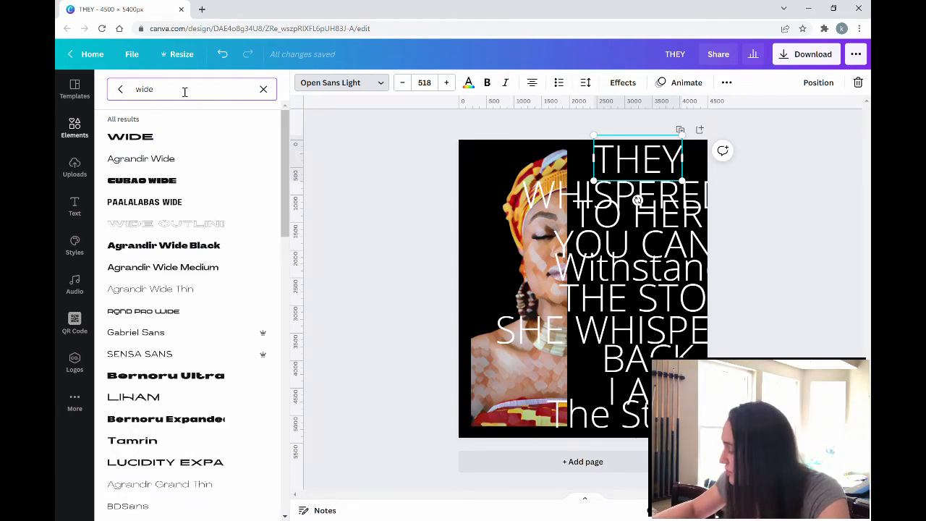
scroll(160, 201, down, 1)
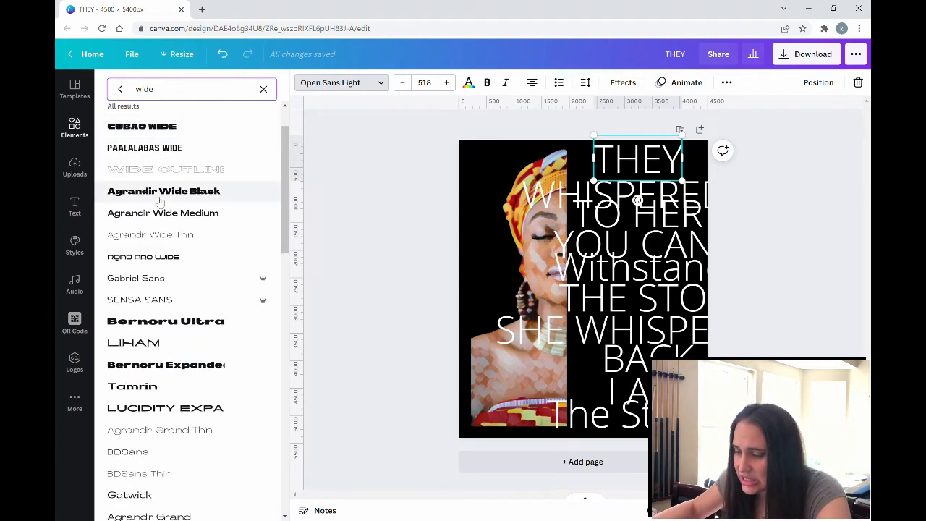
scroll(162, 206, down, 8)
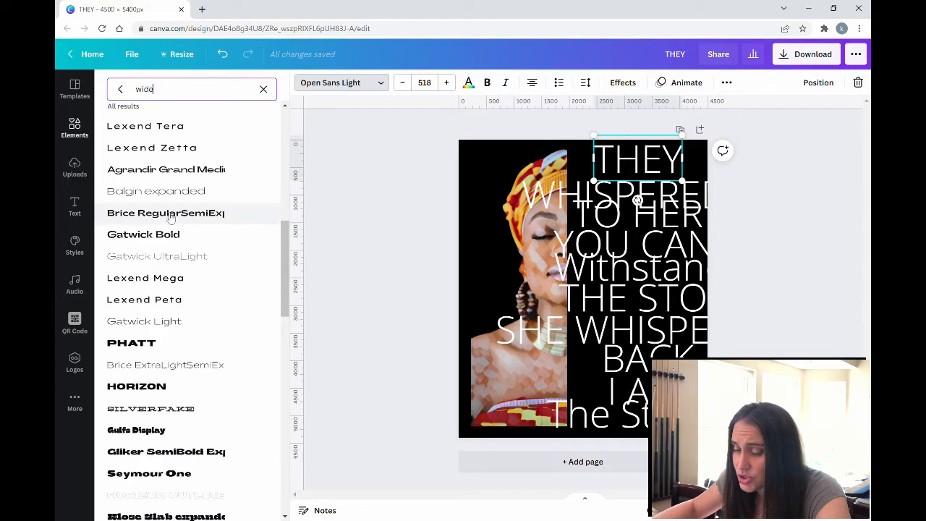
scroll(173, 210, down, 6)
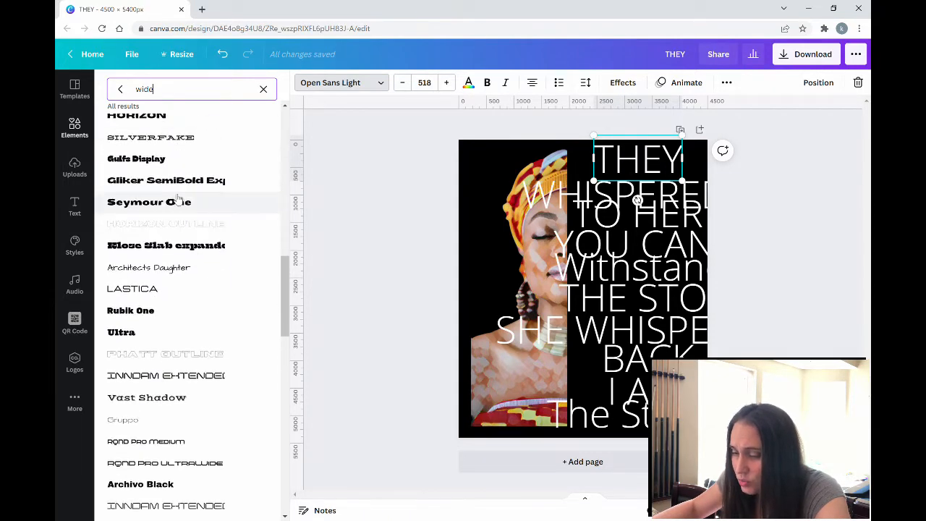
scroll(177, 199, down, 8)
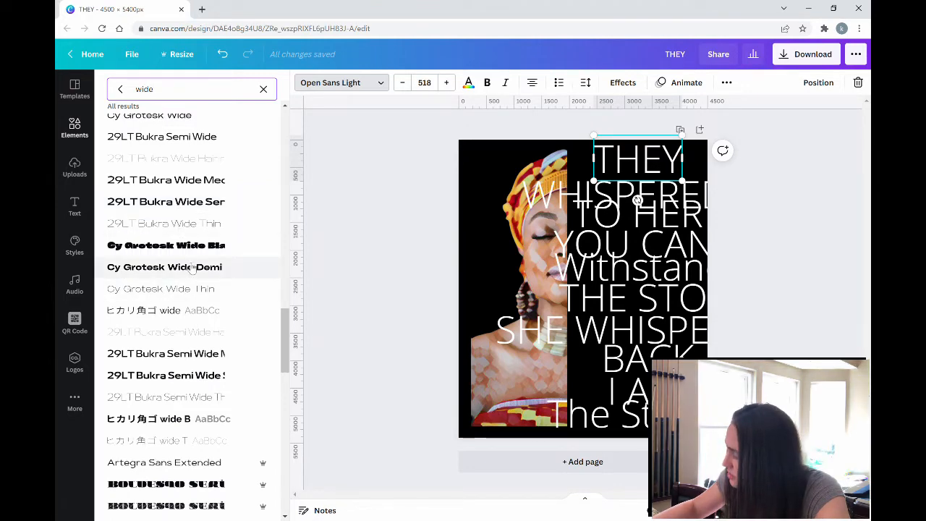
scroll(191, 268, down, 5)
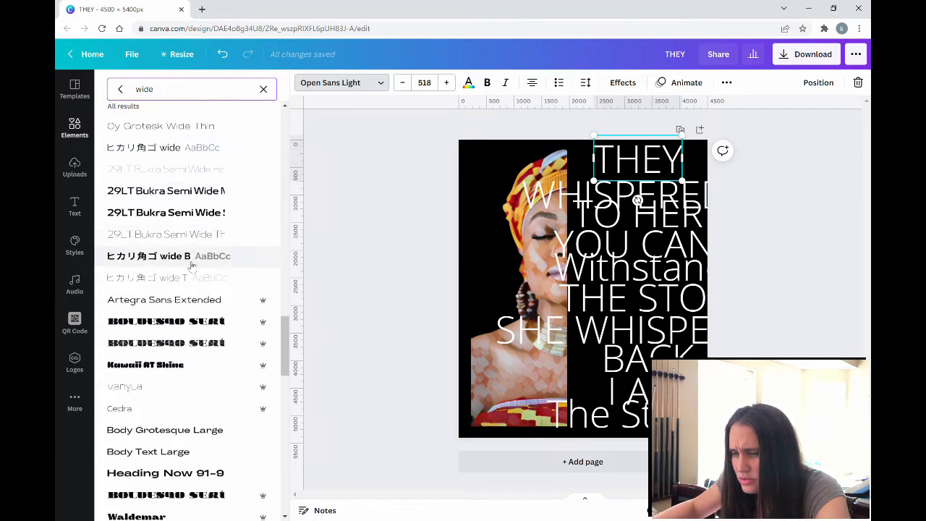
scroll(191, 267, down, 2)
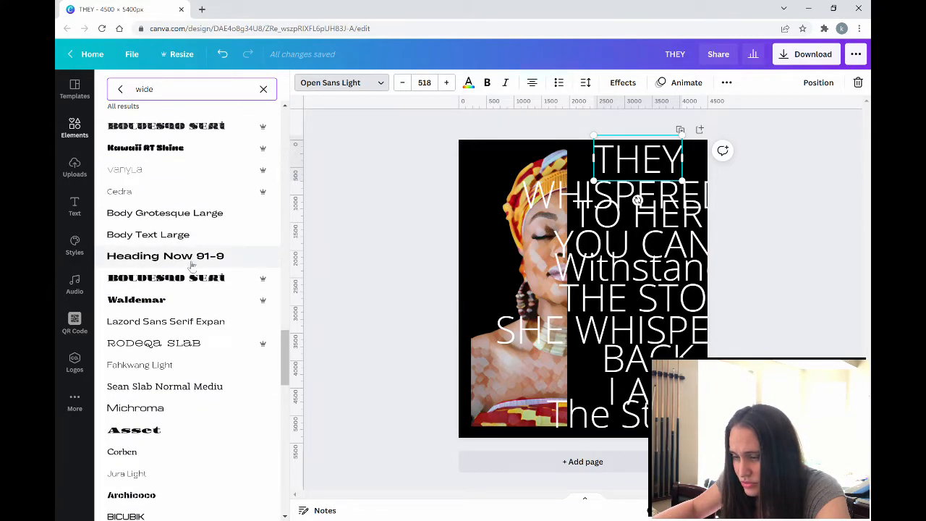
scroll(192, 261, down, 7)
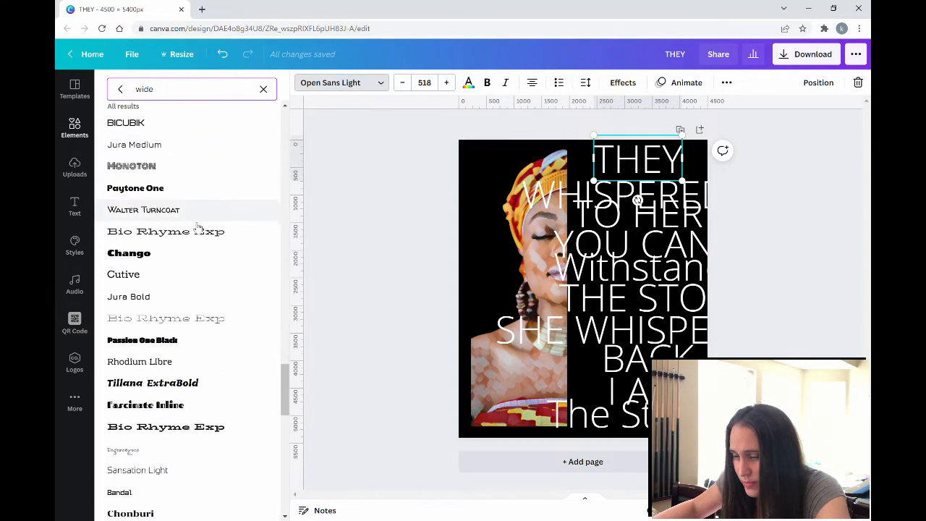
scroll(197, 226, down, 1)
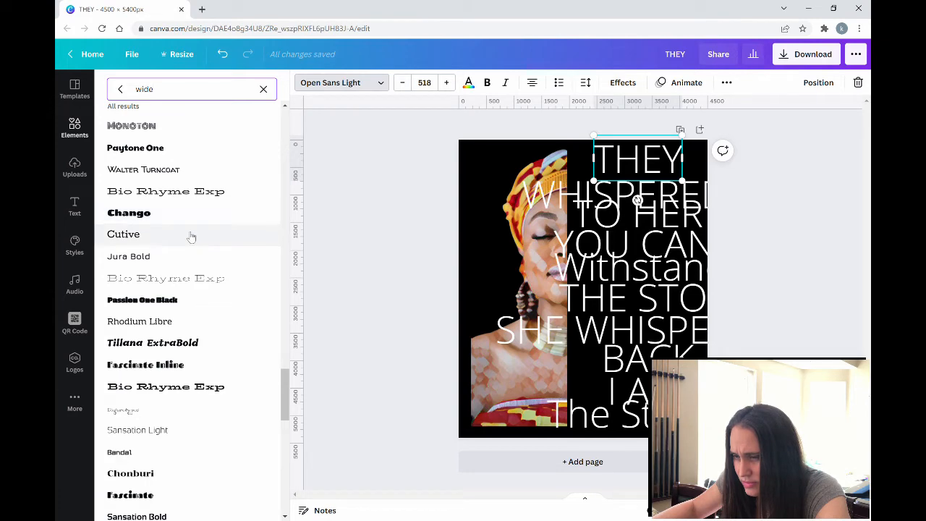
scroll(191, 236, down, 10)
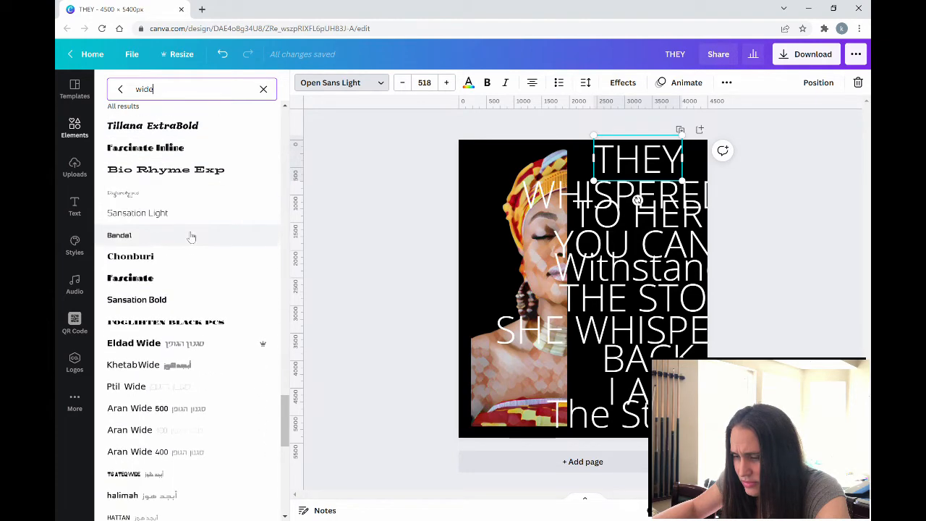
scroll(190, 234, down, 6)
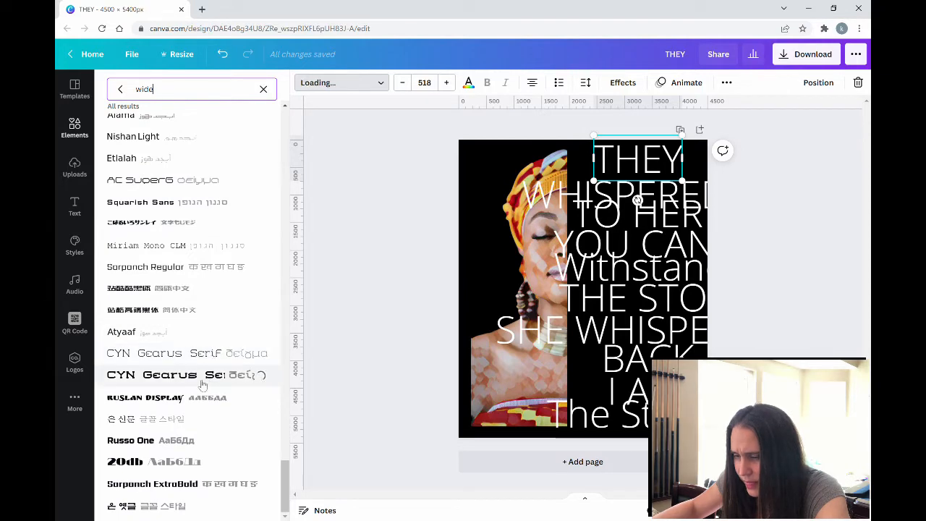
click(202, 385)
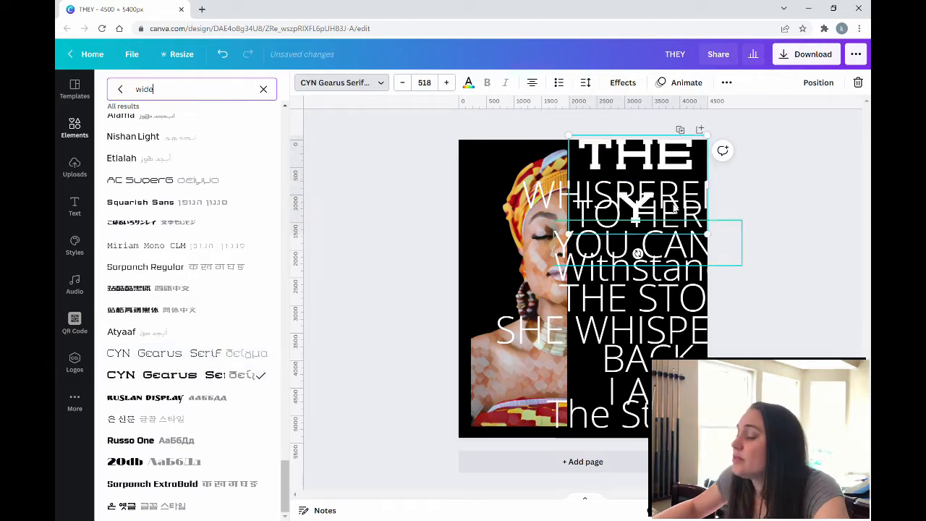
click(786, 200)
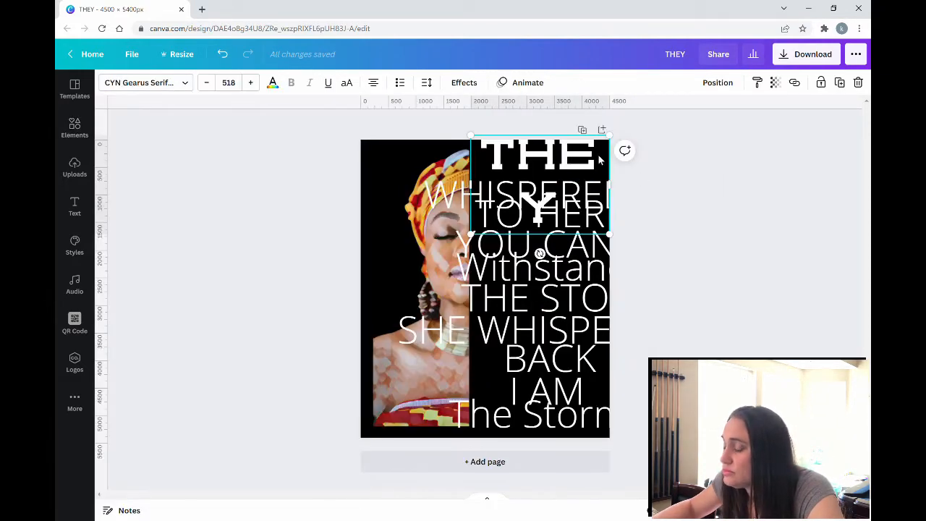
Widen the "THEY" box to fit one line, scale the text to about size 398, and place it beside the headwrap
drag(611, 185, 639, 186)
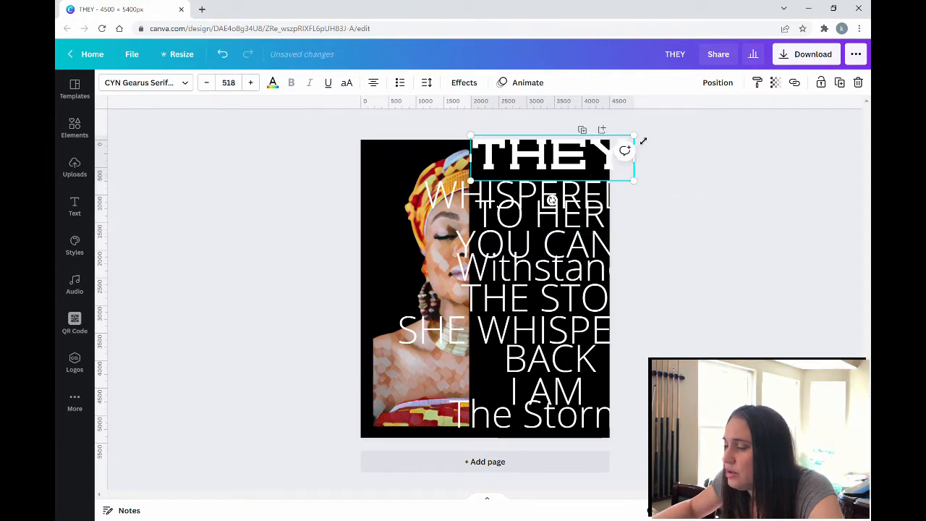
drag(643, 141, 596, 146)
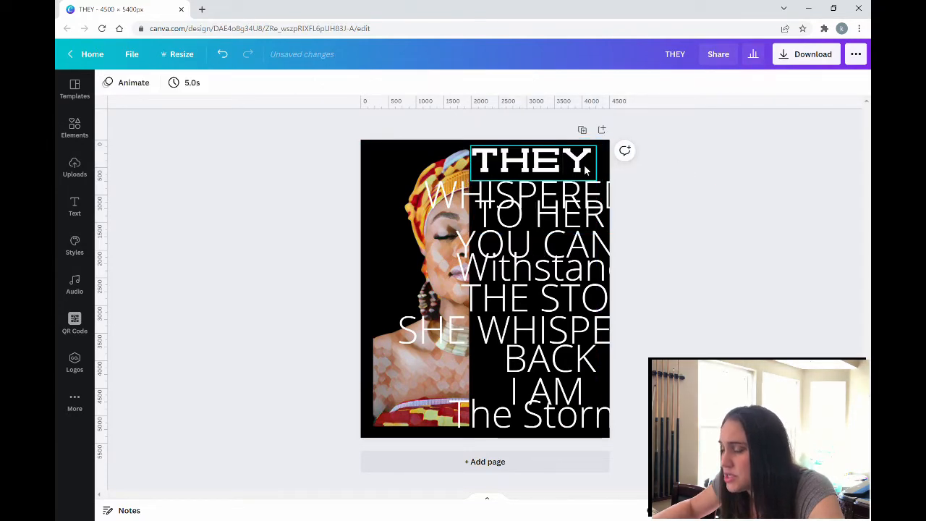
drag(553, 169, 566, 168)
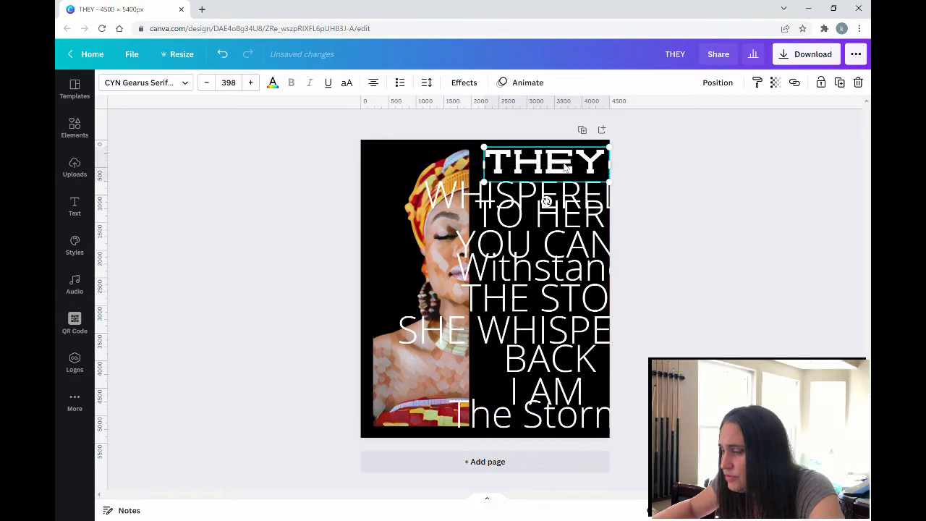
click(687, 199)
Search the fonts for "narrow" and apply Archivo Narrow to the "WHISPERED" line
click(619, 195)
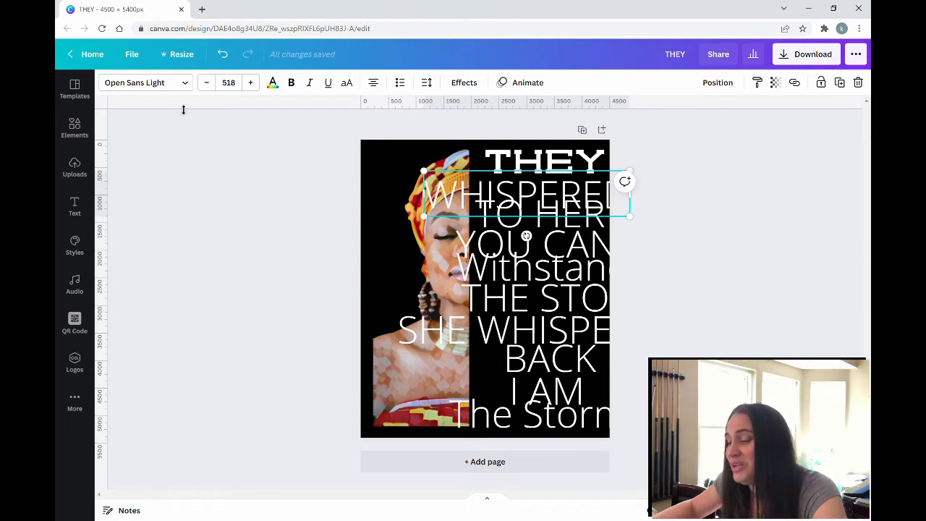
click(155, 86)
text(wide)
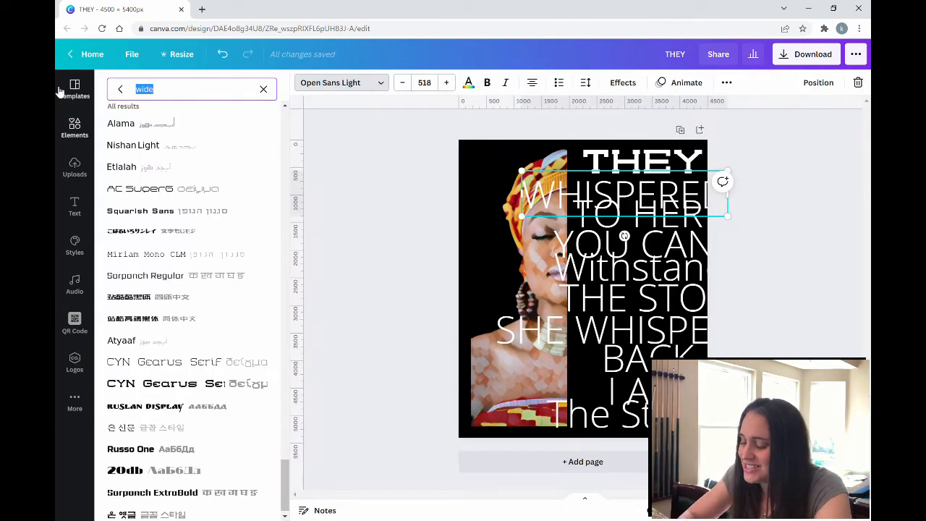
text(narrow)
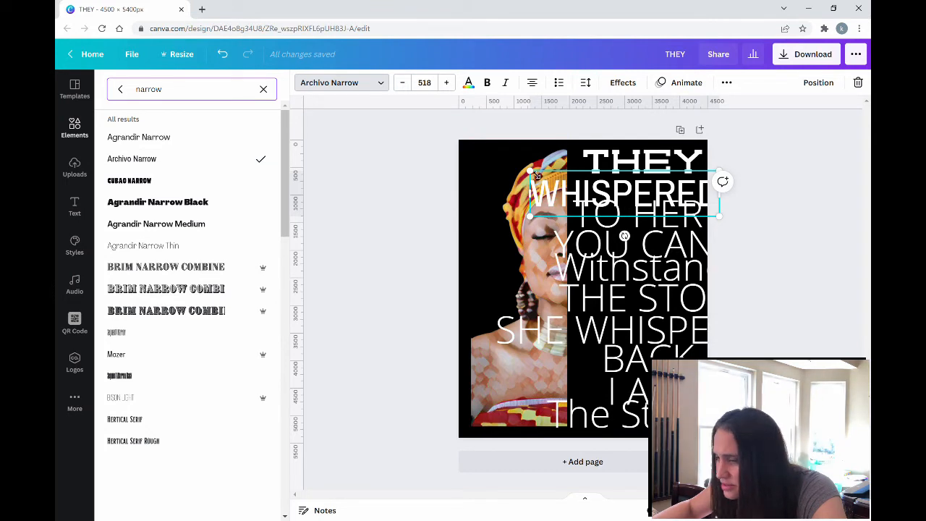
Scale the "WHISPERED" line down to about size 347 and place it directly beneath "THEY", beside the headwrap
drag(536, 176, 576, 197)
drag(659, 207, 711, 181)
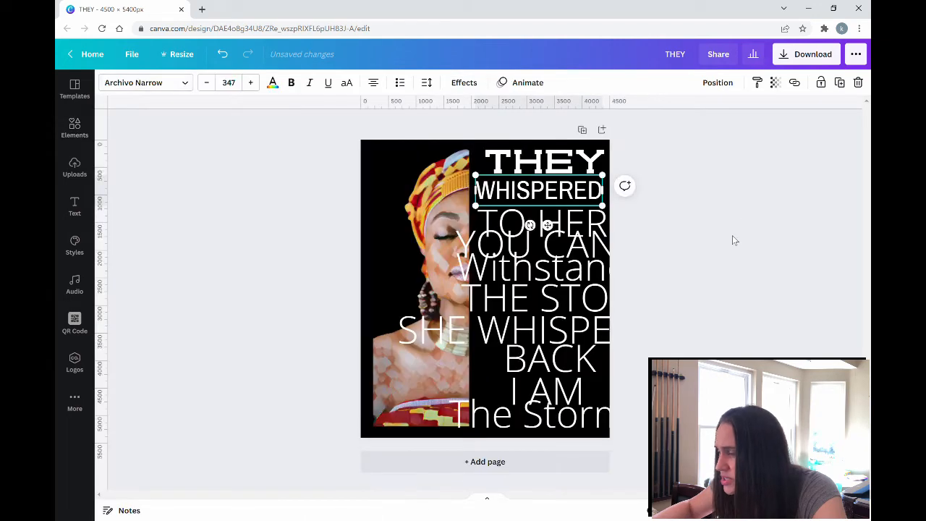
click(693, 246)
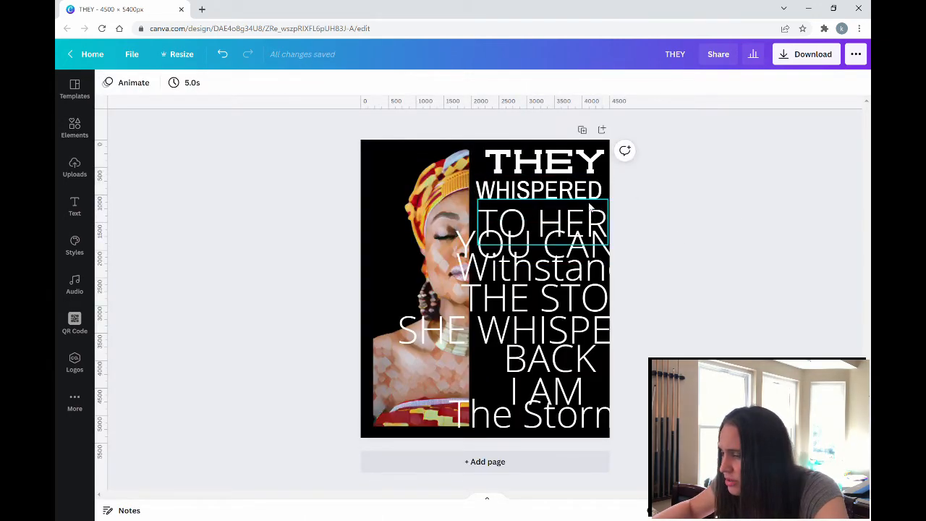
Search the fonts for "wide" and look through the list for a font that suits the "TO HER" line
click(590, 212)
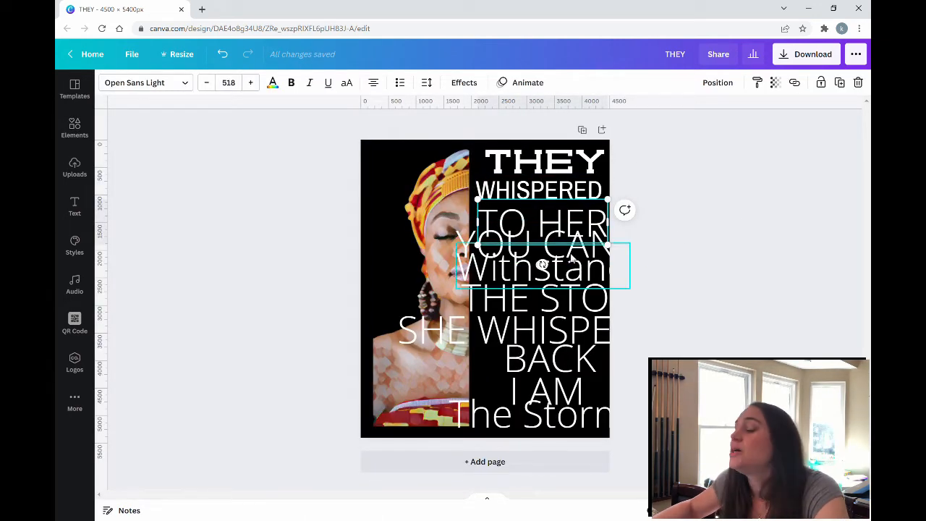
click(170, 82)
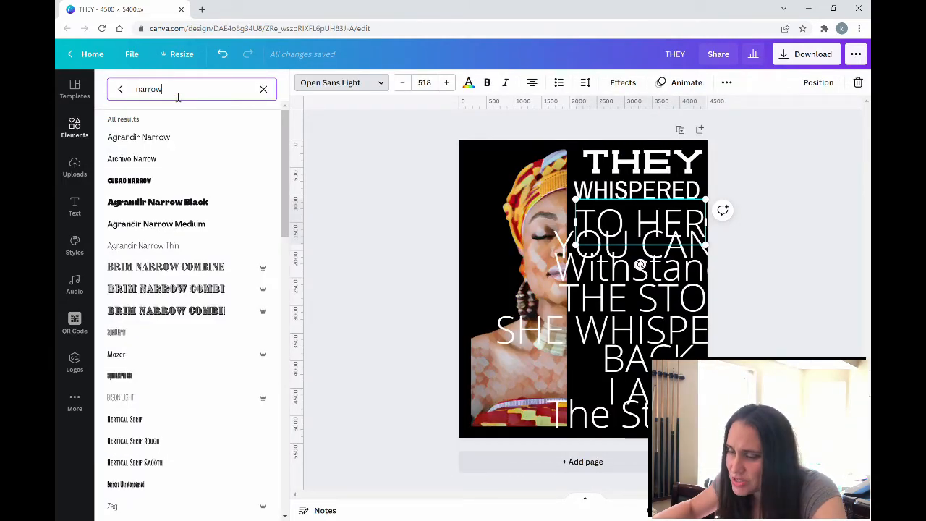
text(wid)
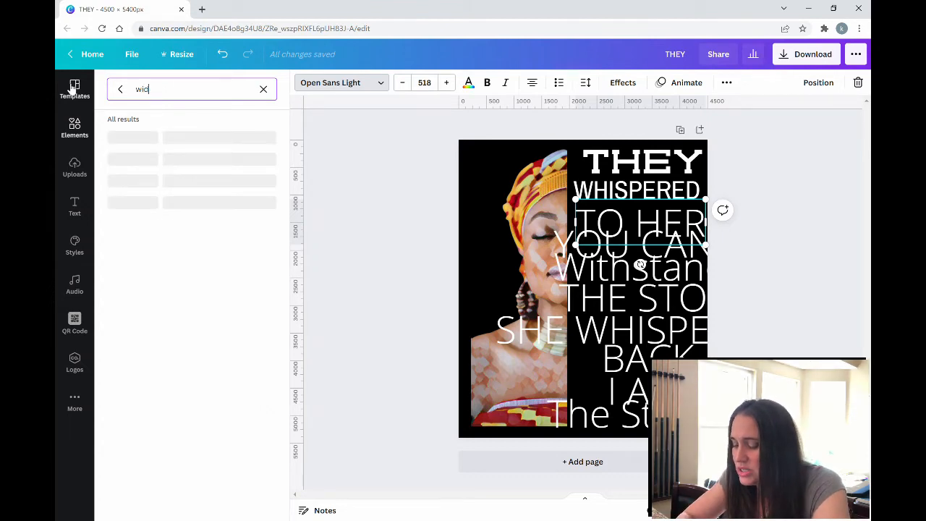
text(e)
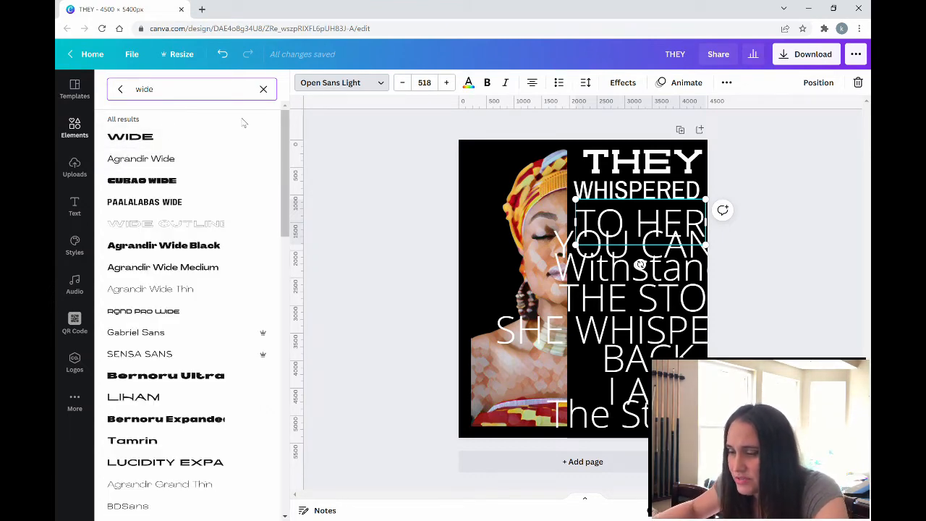
scroll(206, 122, down, 1)
scroll(206, 126, down, 5)
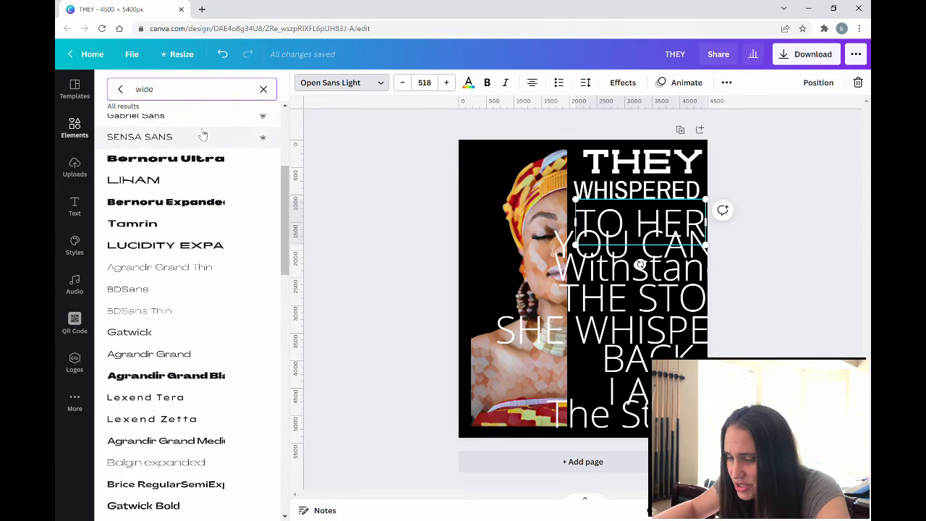
scroll(206, 139, down, 5)
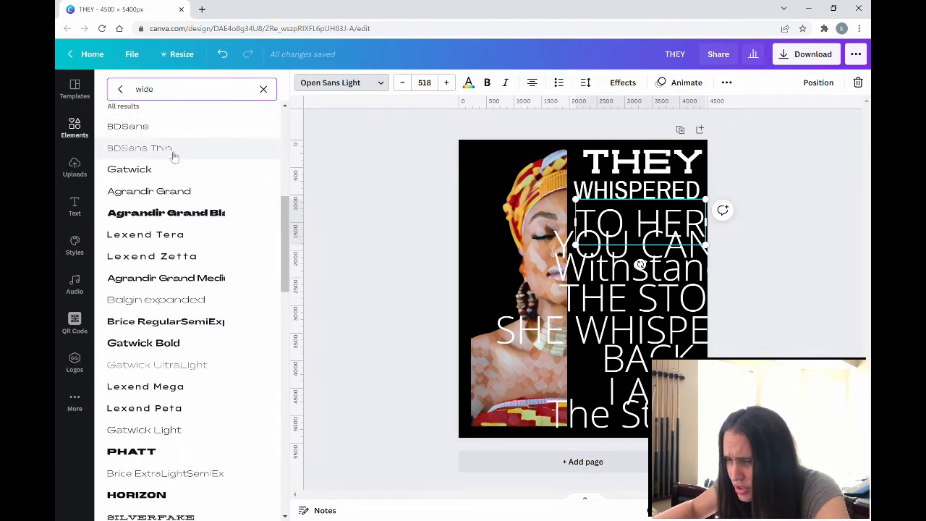
scroll(216, 187, down, 3)
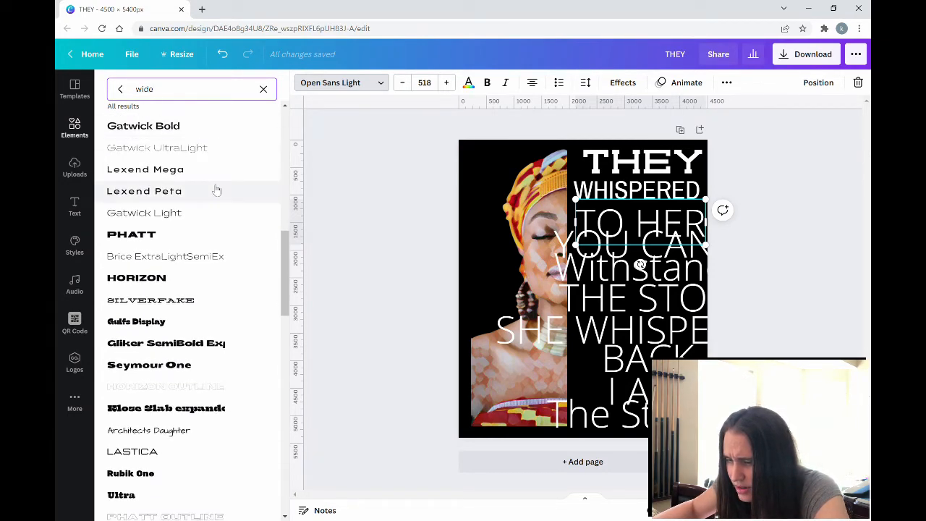
scroll(216, 188, down, 7)
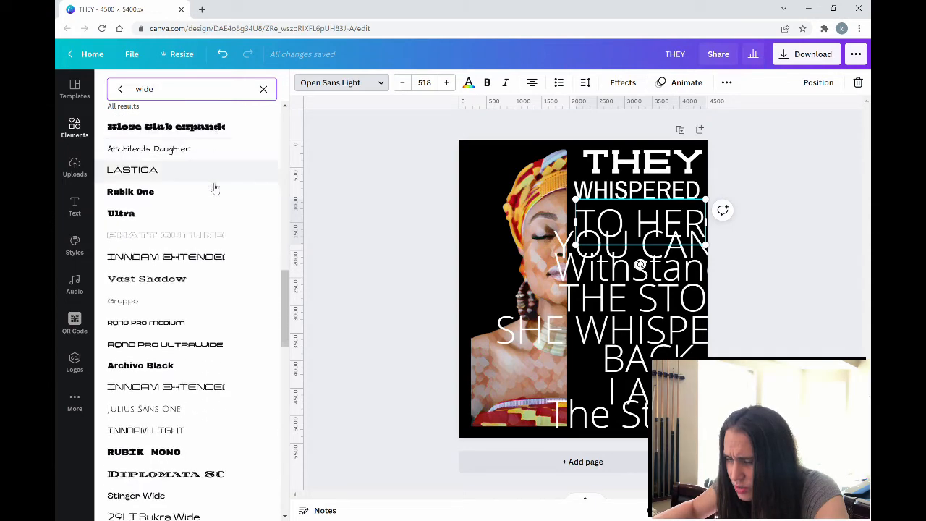
scroll(214, 188, down, 8)
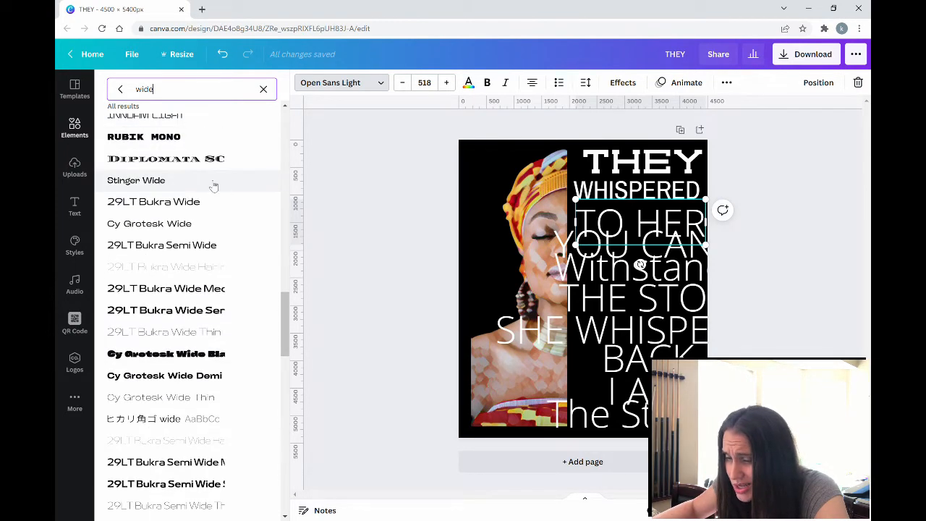
scroll(213, 185, down, 3)
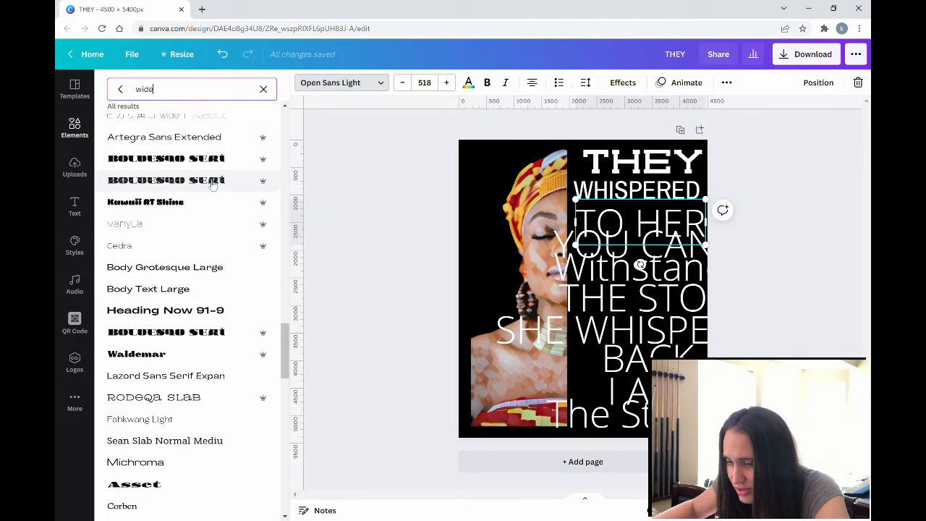
scroll(213, 185, down, 1)
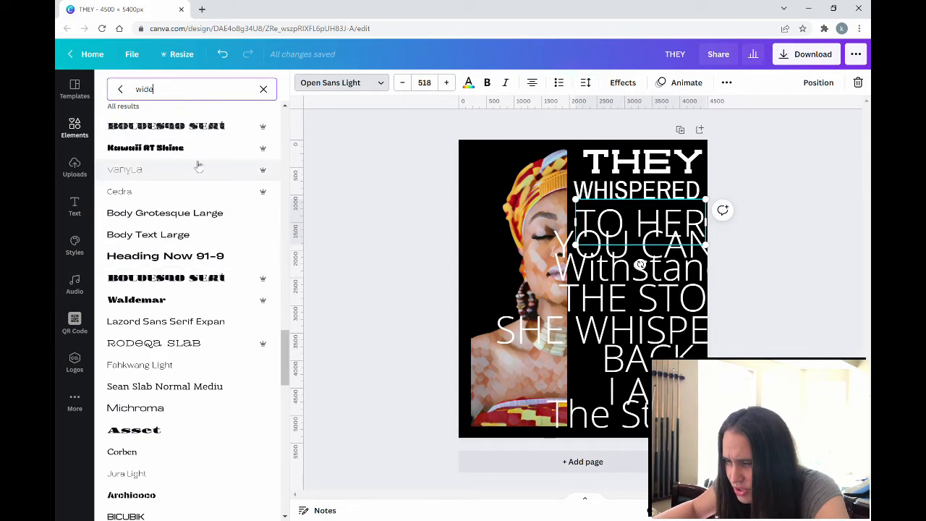
scroll(199, 166, down, 2)
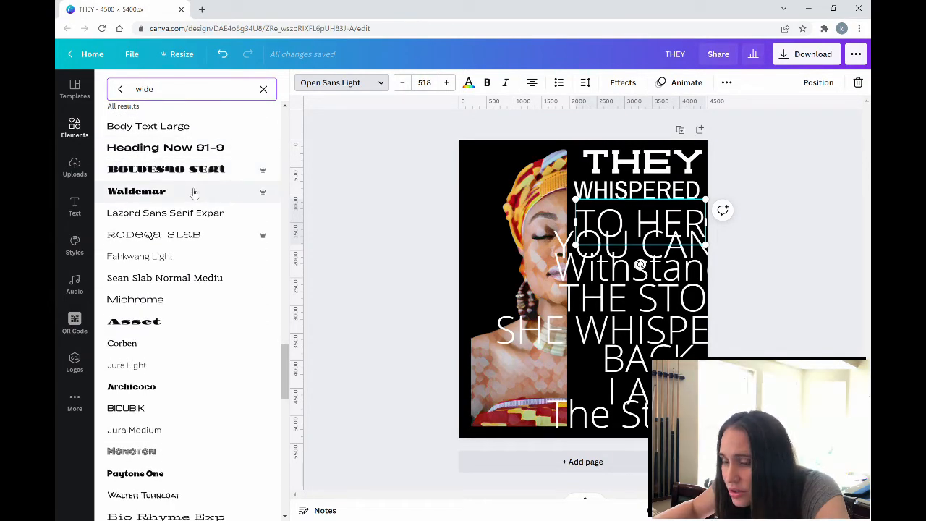
scroll(201, 214, down, 6)
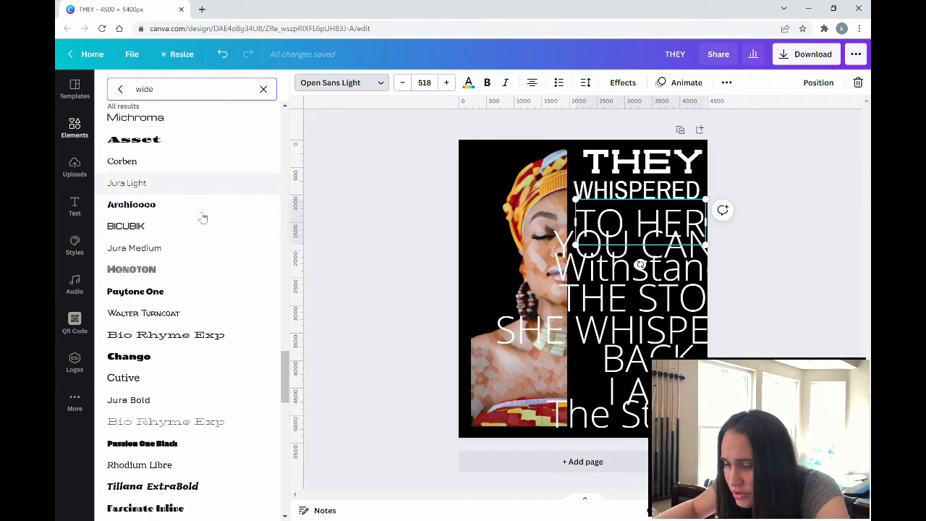
scroll(200, 213, down, 4)
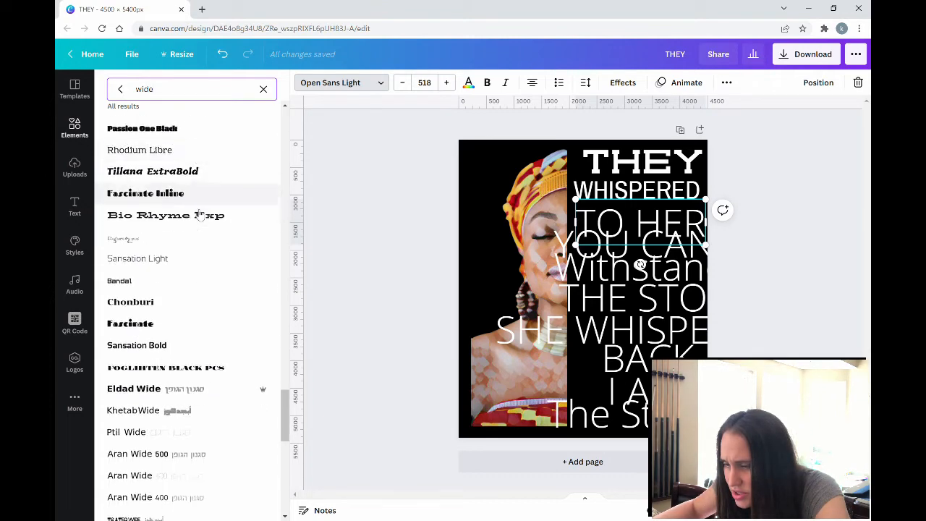
scroll(200, 214, down, 9)
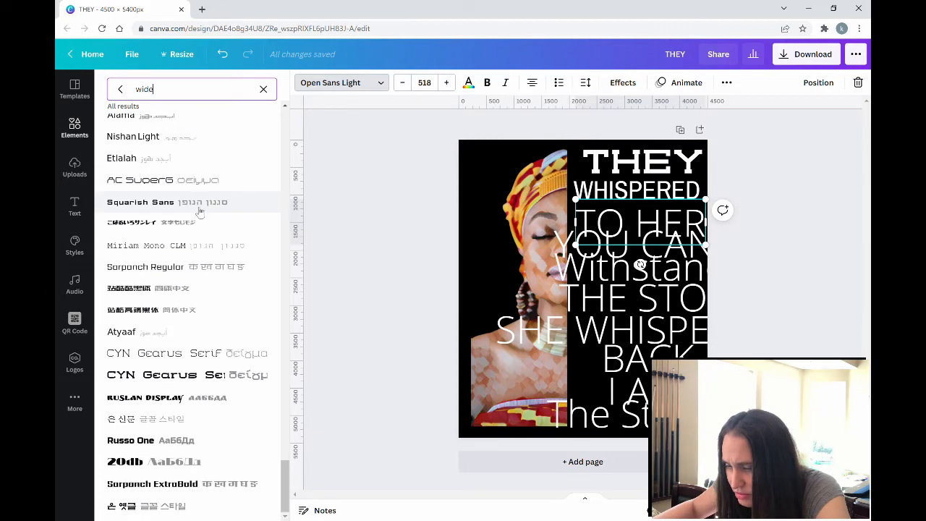
scroll(166, 133, up, 5)
Search the fonts for "eczar" and apply Eczar SemiBold to the "TO HER" line
double_click(167, 88)
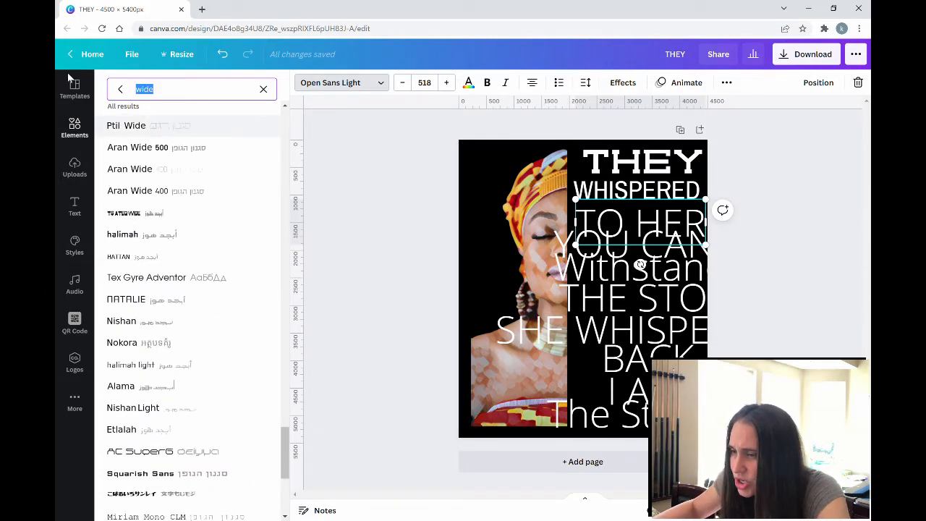
text(ecz)
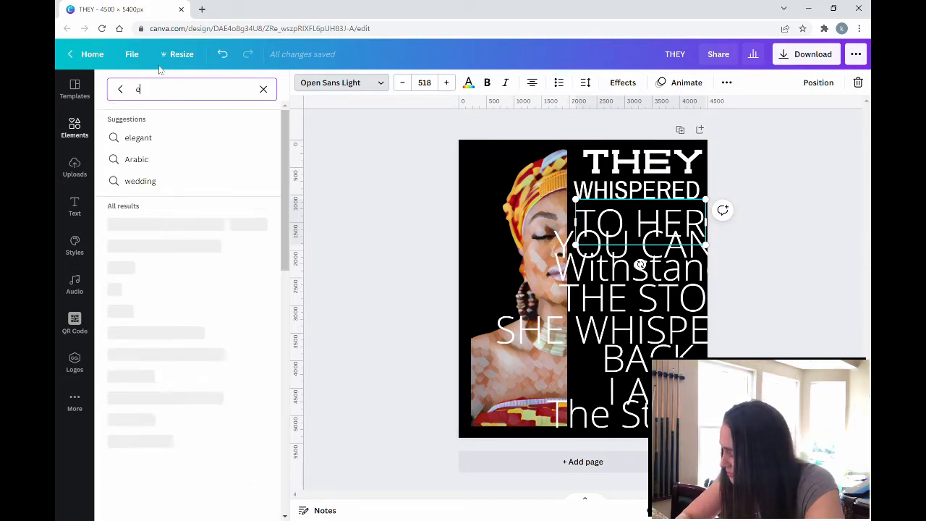
text(ar)
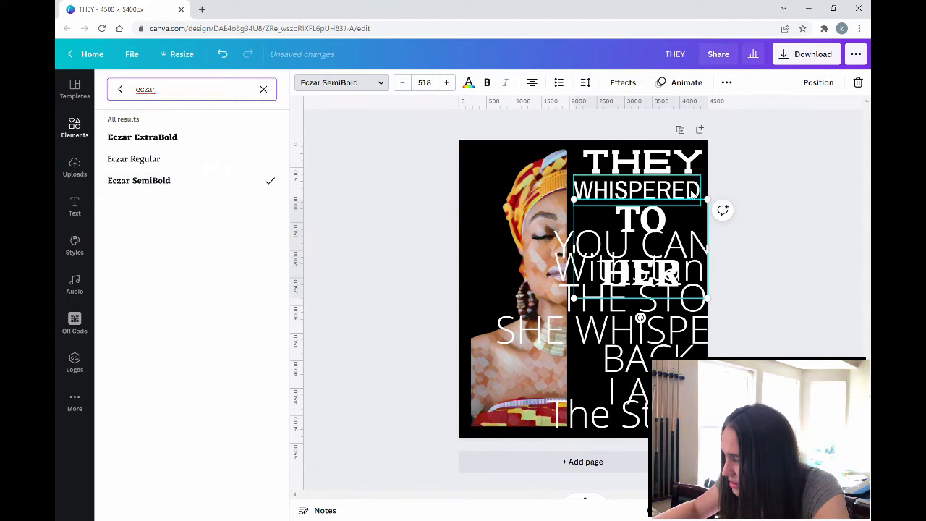
Widen the "TO HER" box to fit one line, scale the text to about size 446, and move it up close beneath "WHISPERED"
drag(717, 256, 736, 250)
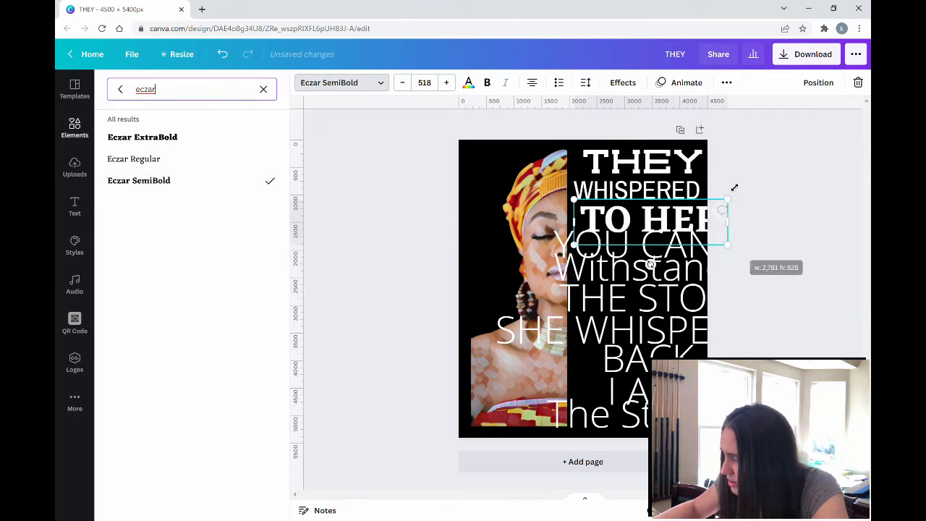
drag(734, 201, 714, 208)
click(810, 233)
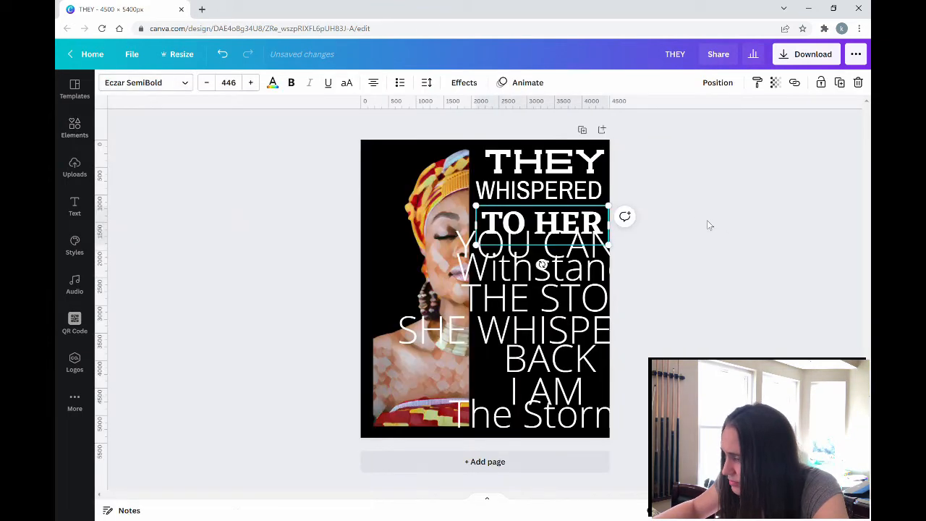
double_click(589, 218)
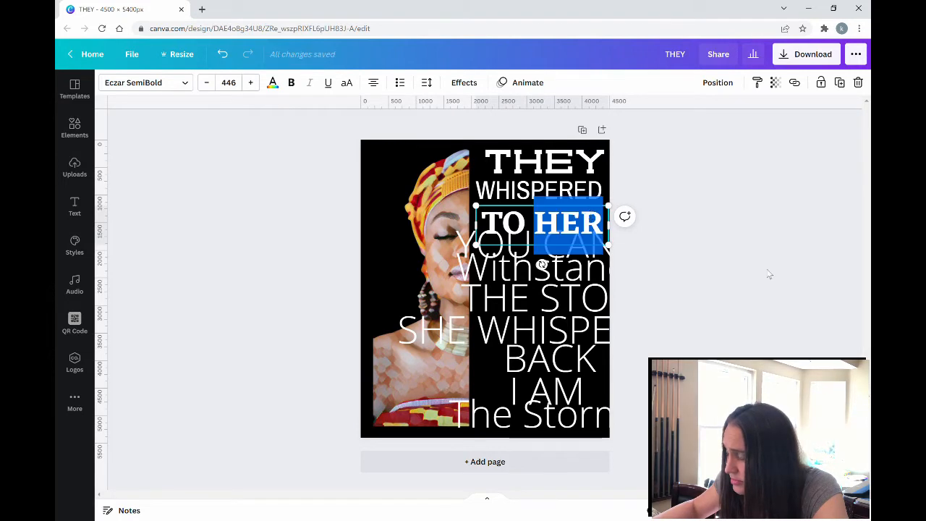
key(Escape)
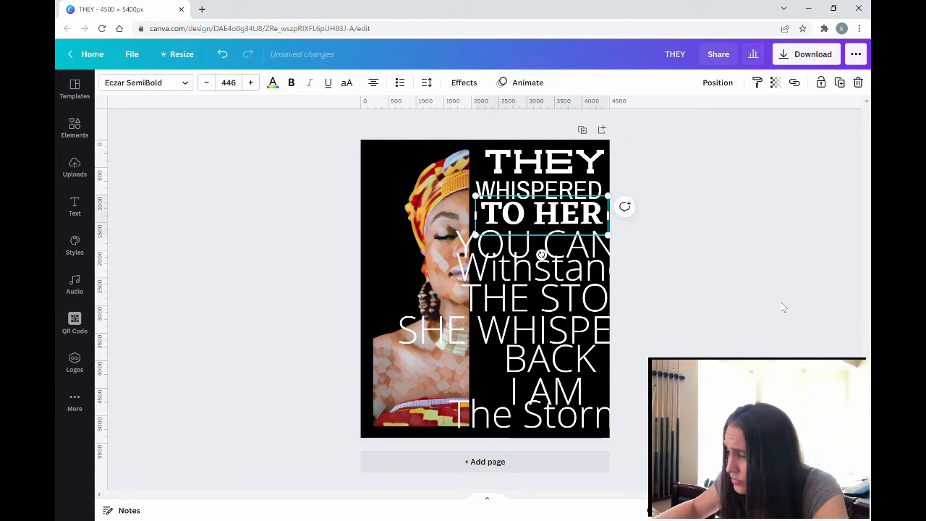
click(784, 307)
Search the fonts for "chonburi" and apply Chonburi to the "YOU CAN'T" line
click(624, 256)
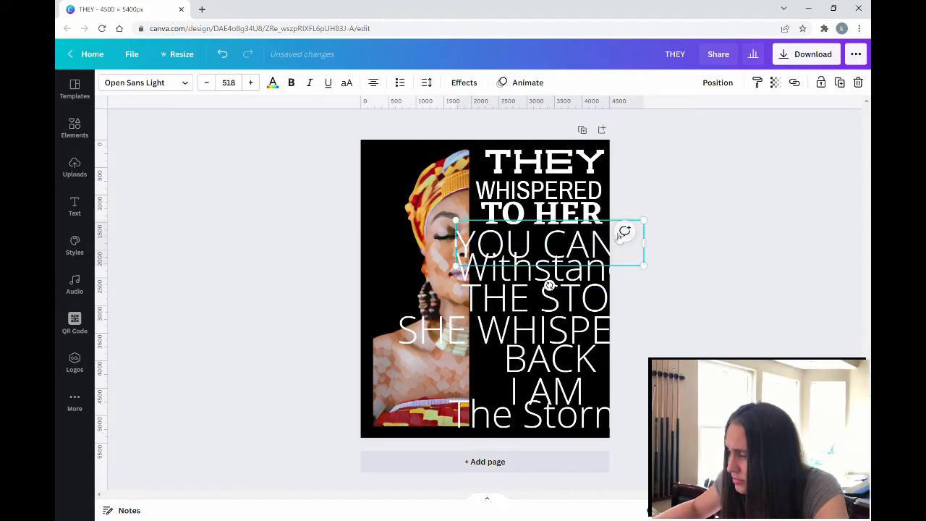
click(109, 83)
text(eczar)
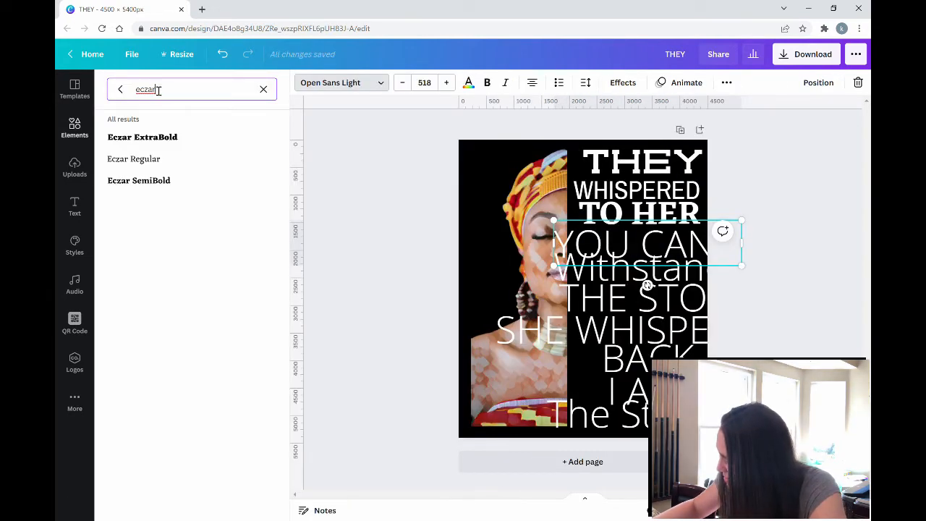
text(c)
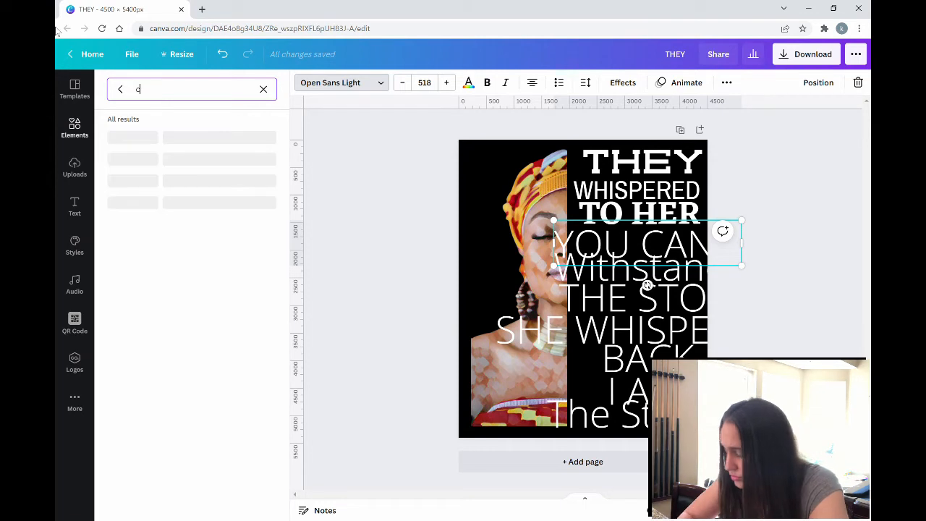
text(hon)
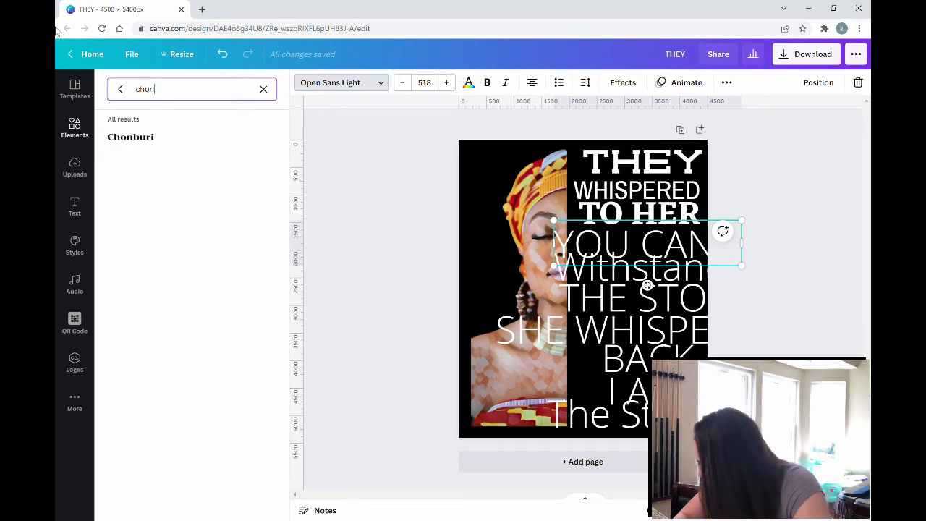
text(buri)
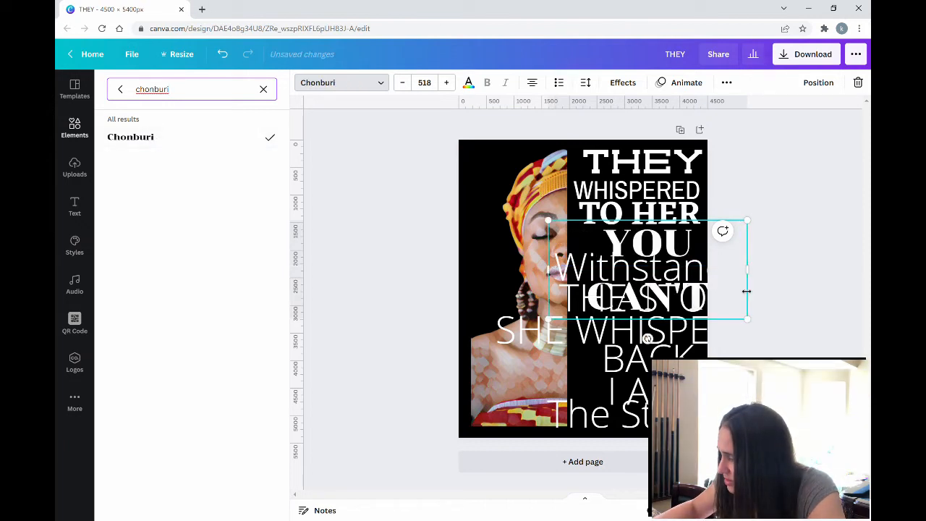
Widen the "YOU CAN'T" box to fit one line, scale the text to about size 314, and place it directly beneath "TO HER"
drag(757, 271, 803, 277)
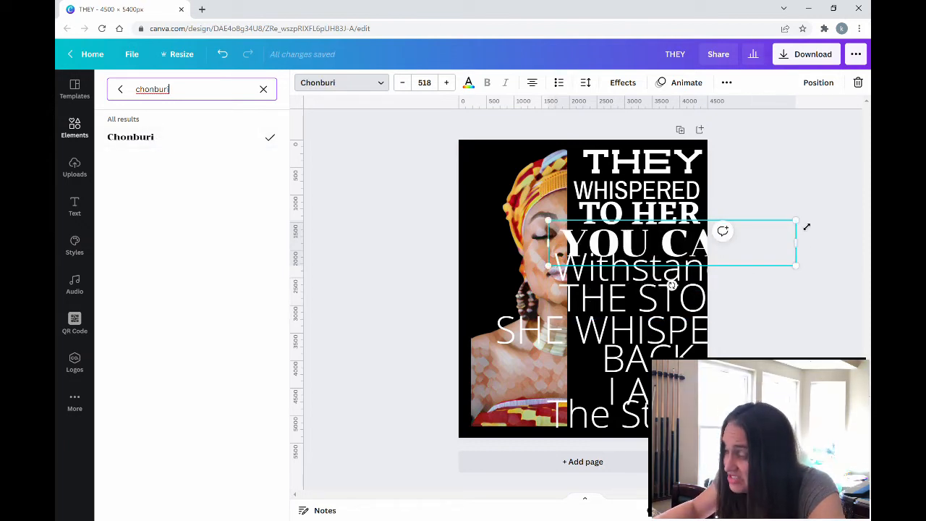
drag(807, 227, 722, 241)
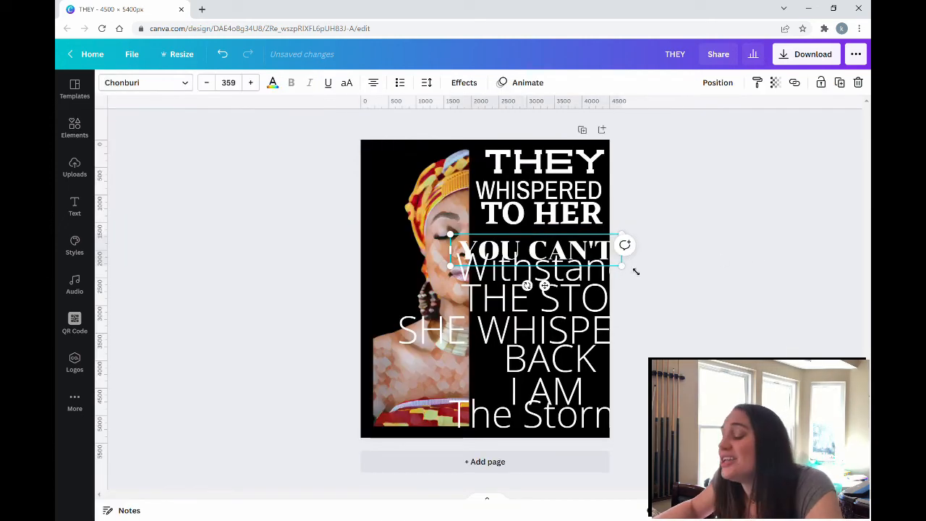
drag(610, 247, 577, 239)
click(622, 229)
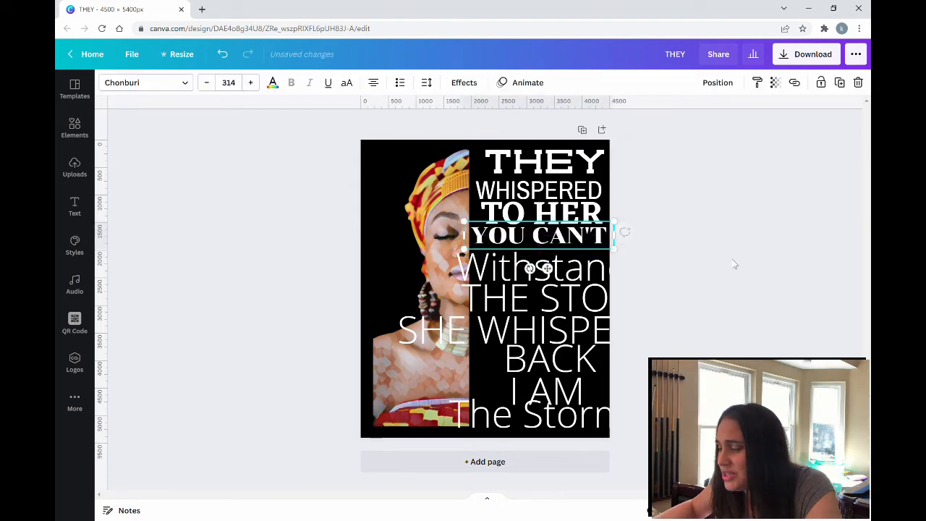
click(735, 265)
Search the fonts for "blackout" and apply Blackout Regular to the "Withstand" line
click(587, 268)
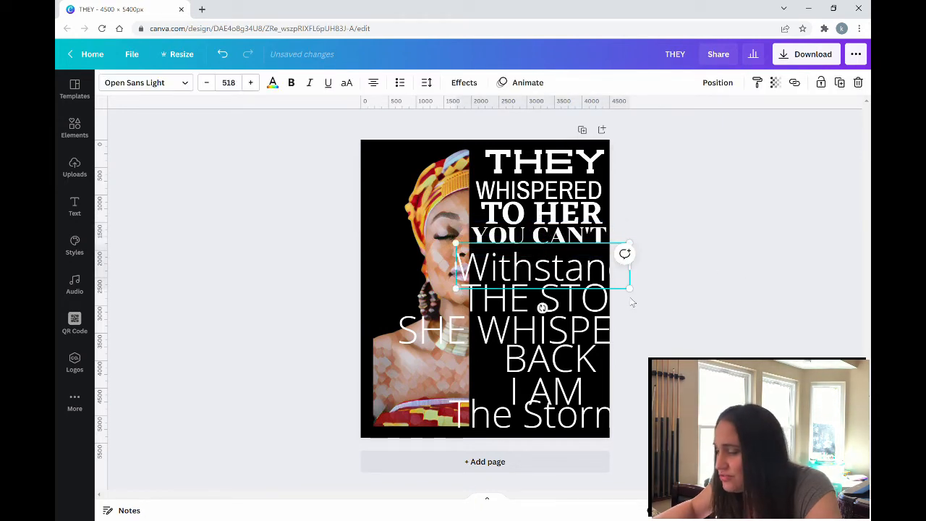
click(182, 87)
double_click(114, 84)
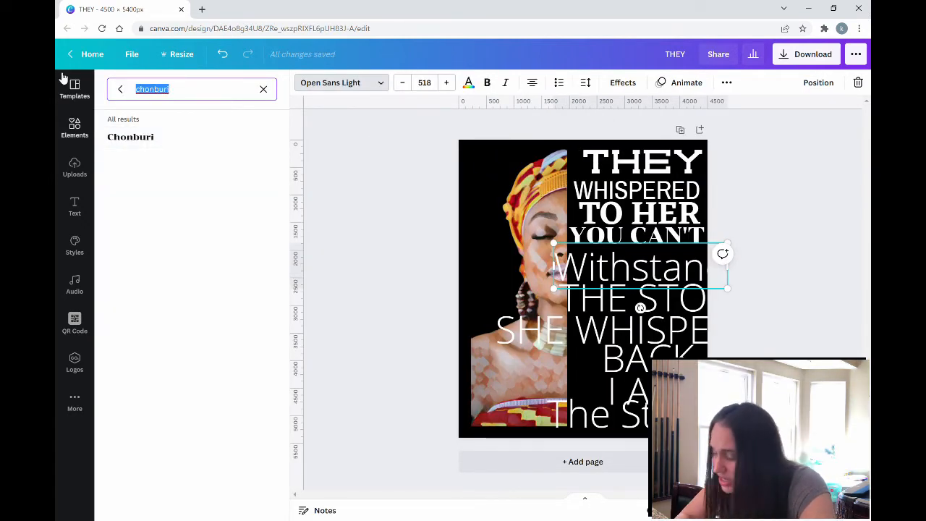
text(blackout)
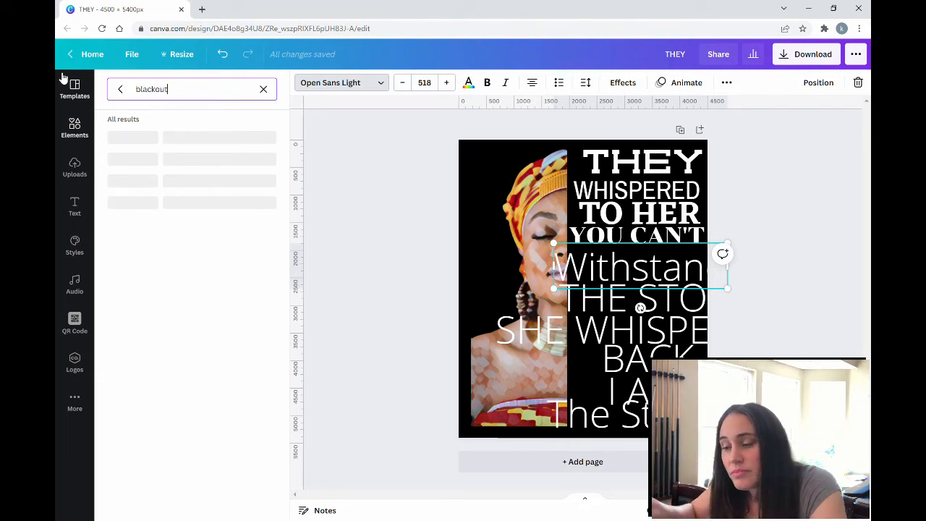
click(160, 137)
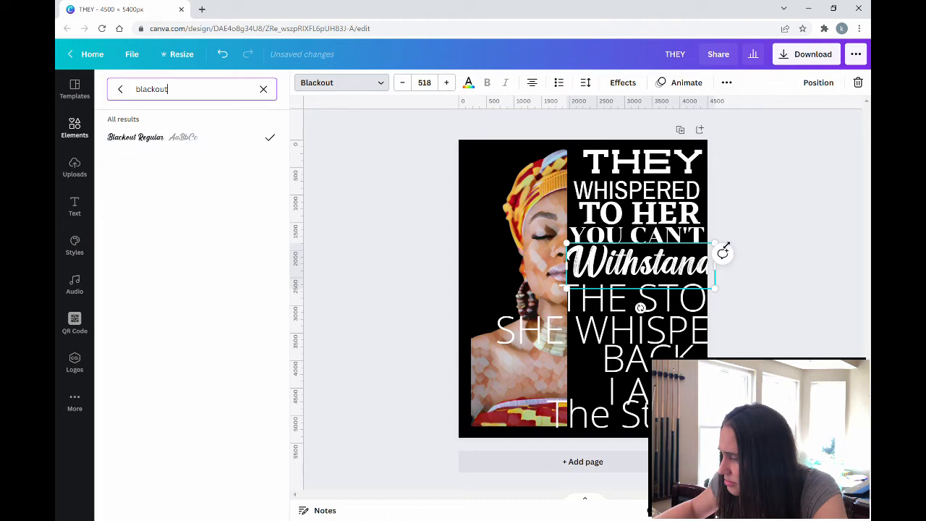
Scale the "Withstand" text to about size 449 and place it directly beneath "YOU CAN'T", within the black area beside the portrait
click(702, 253)
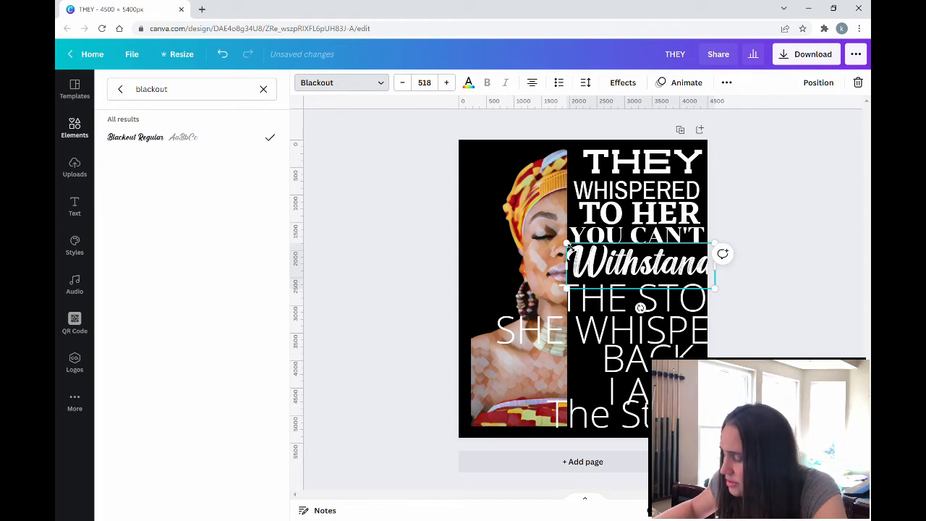
drag(569, 246, 587, 251)
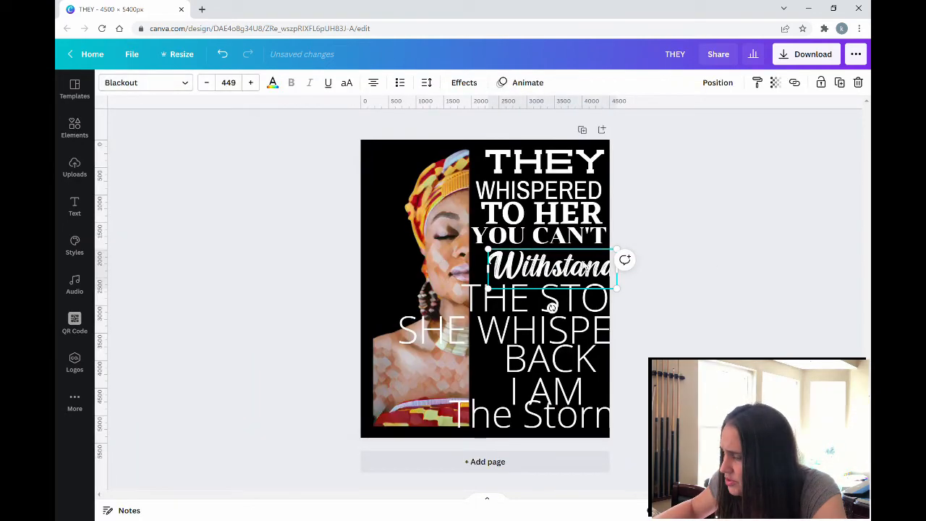
drag(551, 307, 533, 308)
click(691, 248)
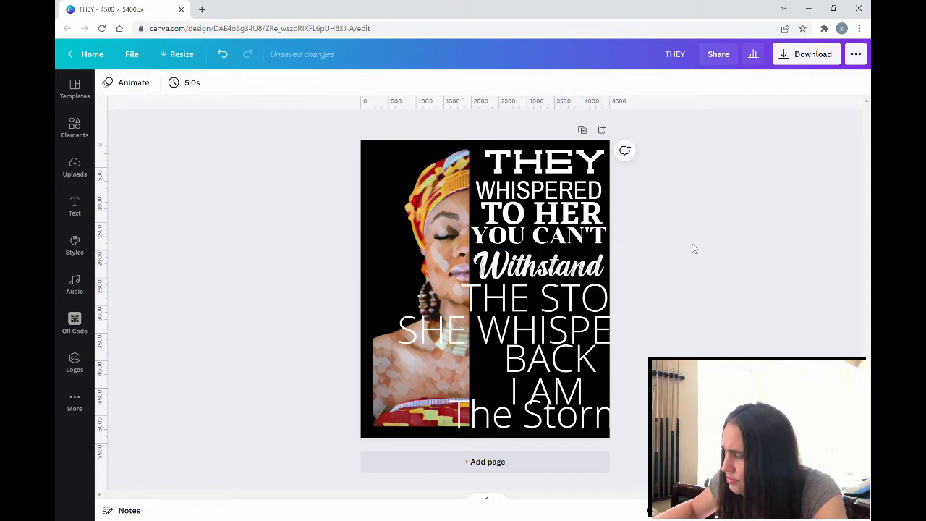
Search the fonts for "formula" and apply Formula Bold to the "THE STORM" line
click(563, 295)
right_click(506, 269)
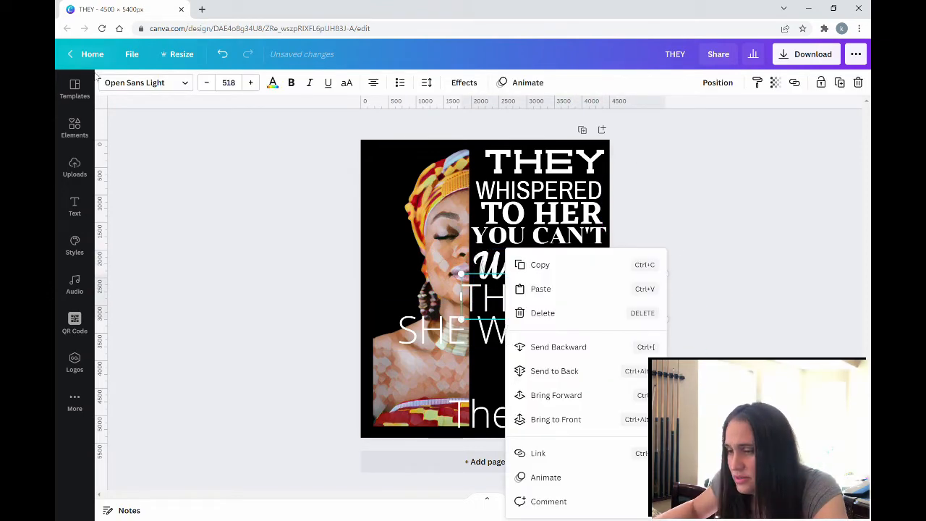
click(161, 83)
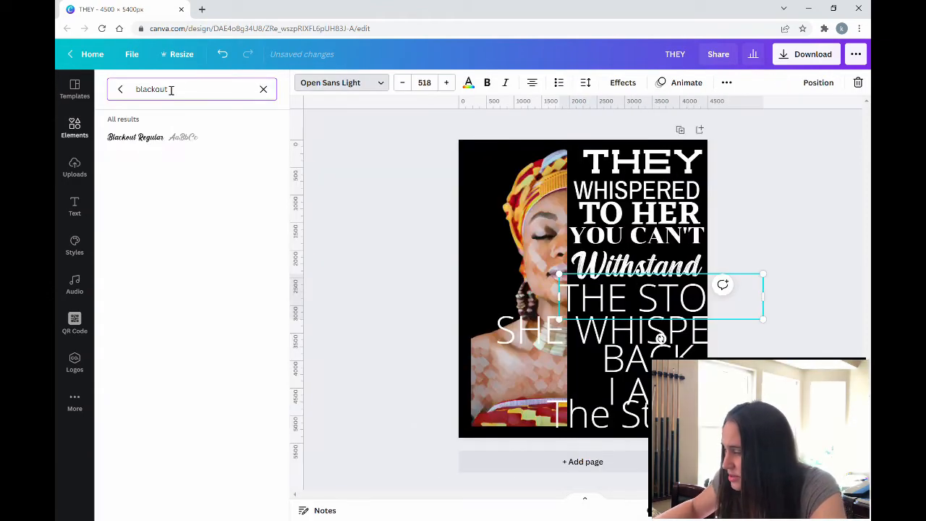
drag(172, 89, 137, 90)
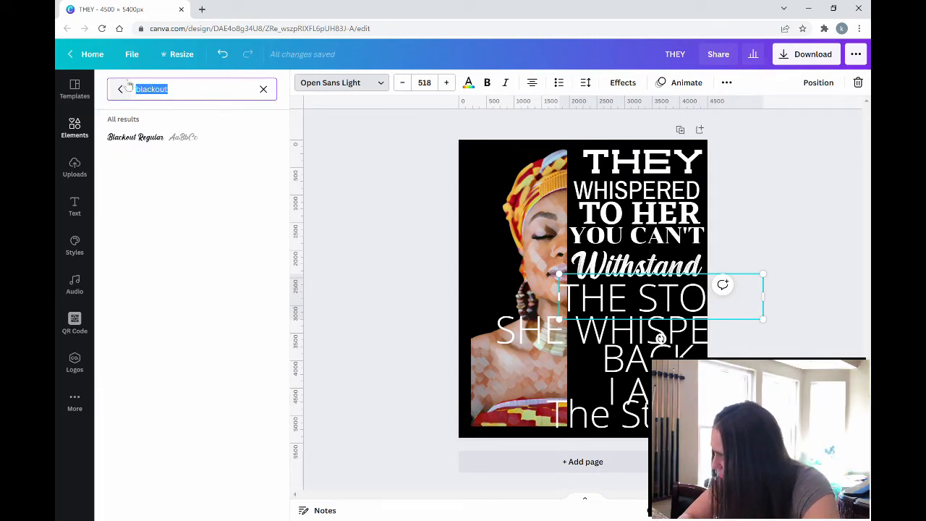
text(form)
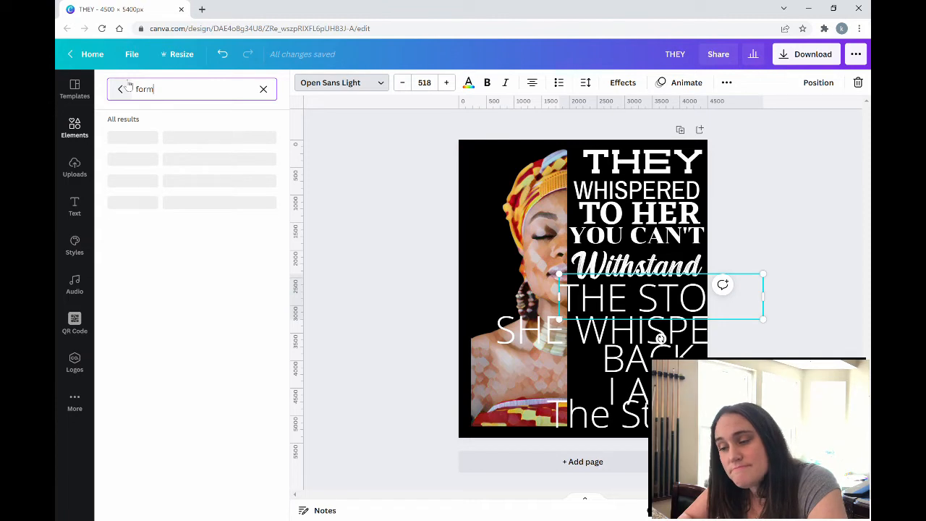
text(ula)
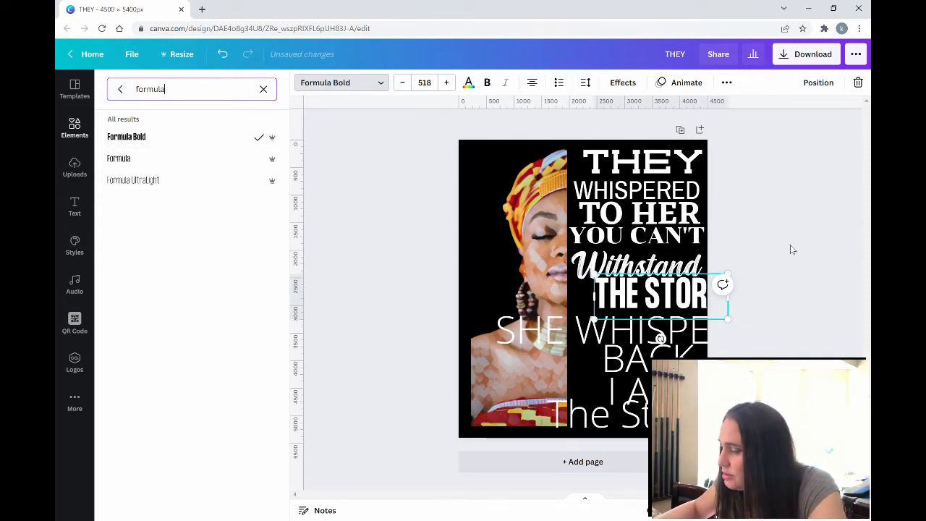
Move the "THE STORM" line beneath "Withstand" so it fits fully between the portrait and the page edge
click(795, 308)
click(637, 311)
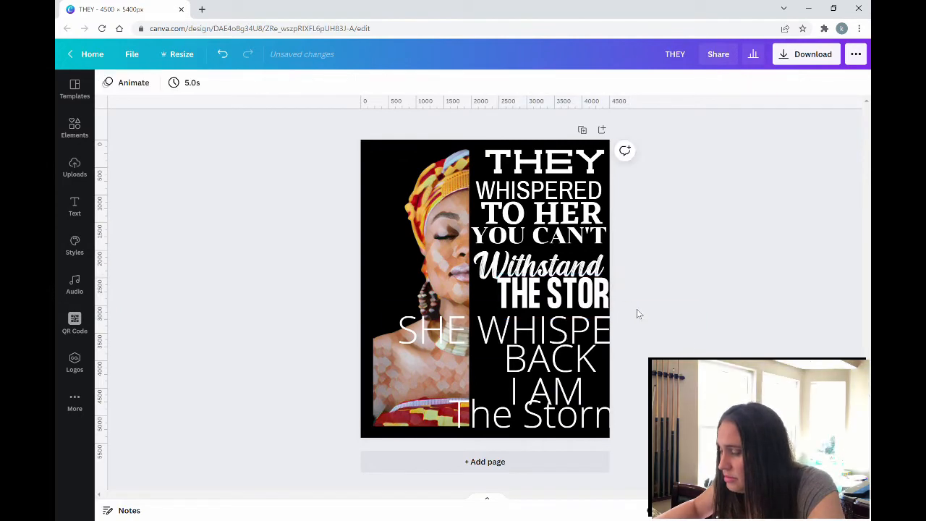
drag(592, 302, 570, 305)
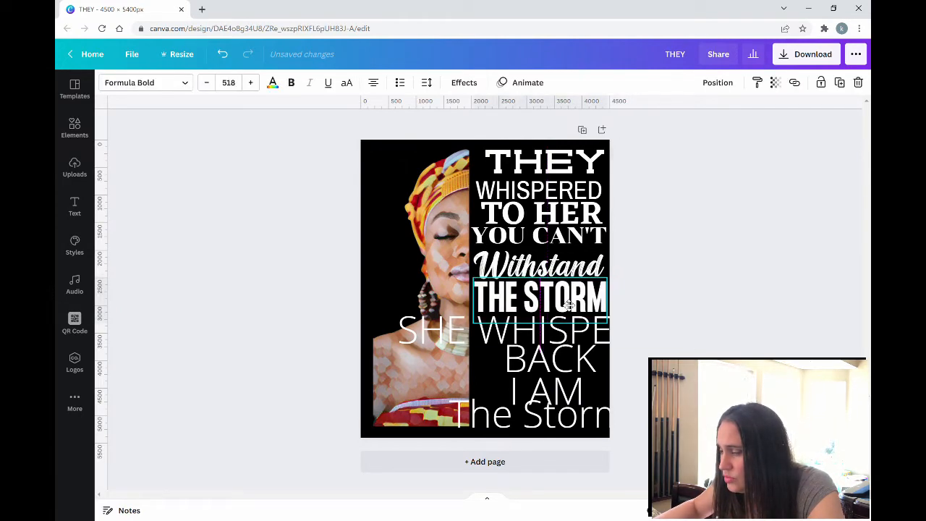
Search the fonts for "mozer" and apply Mozer to the "SHE WHISPERED" line
click(686, 320)
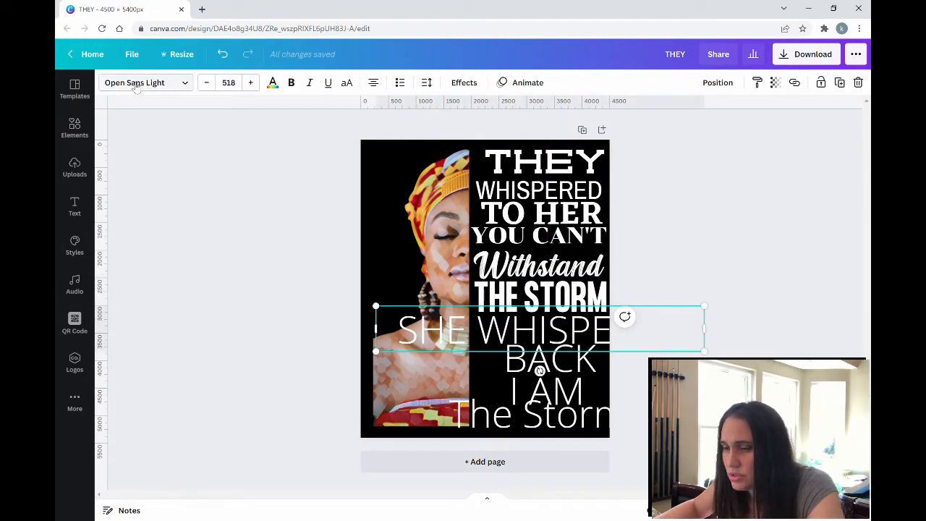
click(160, 83)
double_click(182, 99)
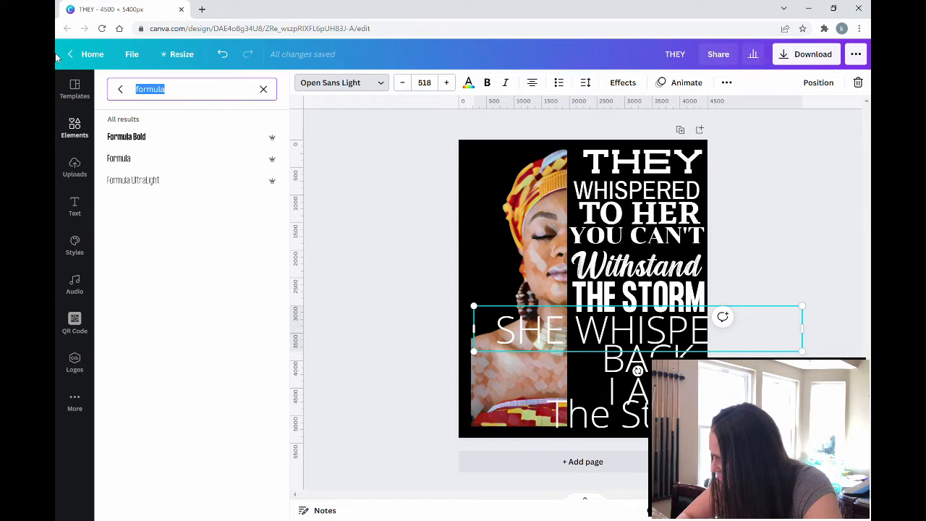
text(mo)
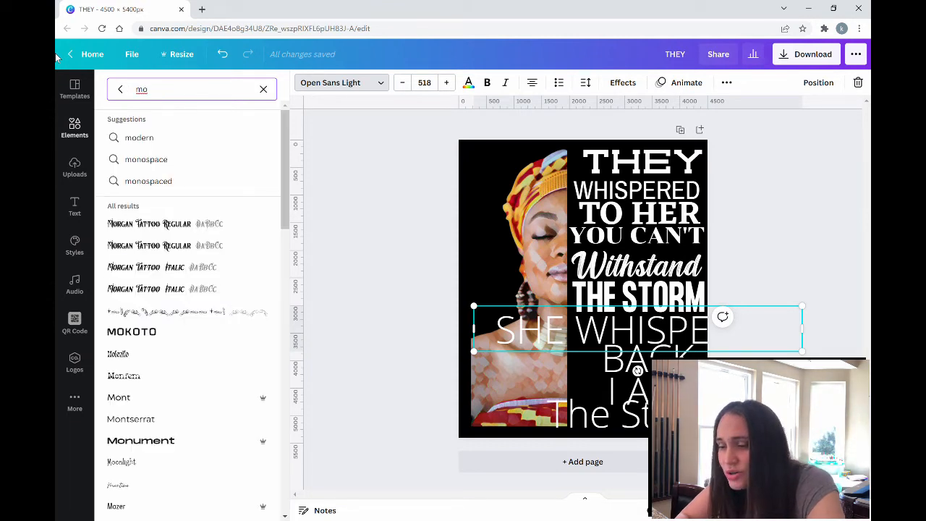
text(zer)
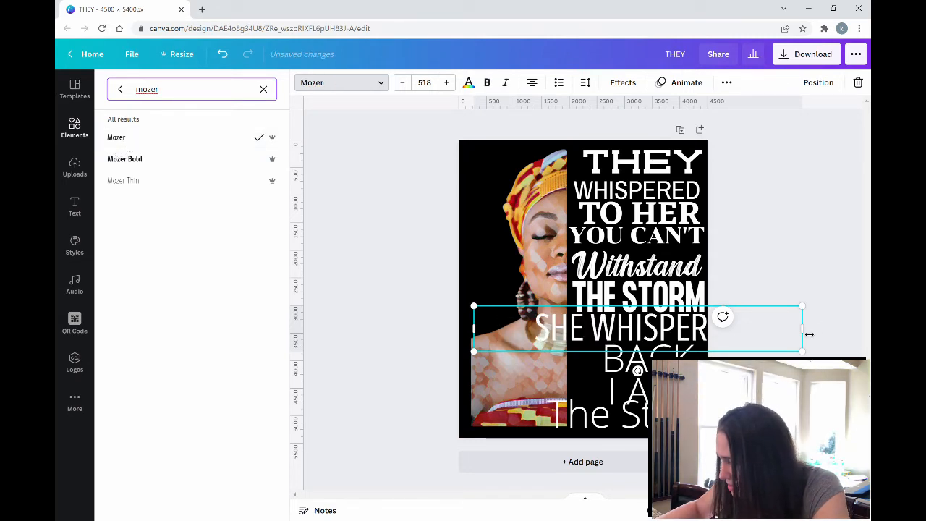
Narrow the "SHE WHISPERED" box, scale the text to about size 336, and place it directly beneath "THE STORM"
drag(811, 335, 713, 340)
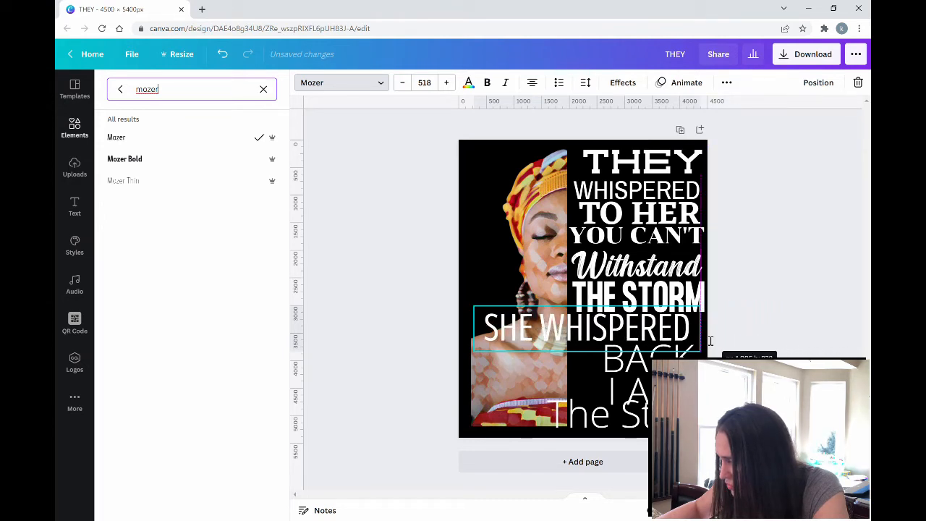
drag(475, 305, 554, 337)
click(779, 345)
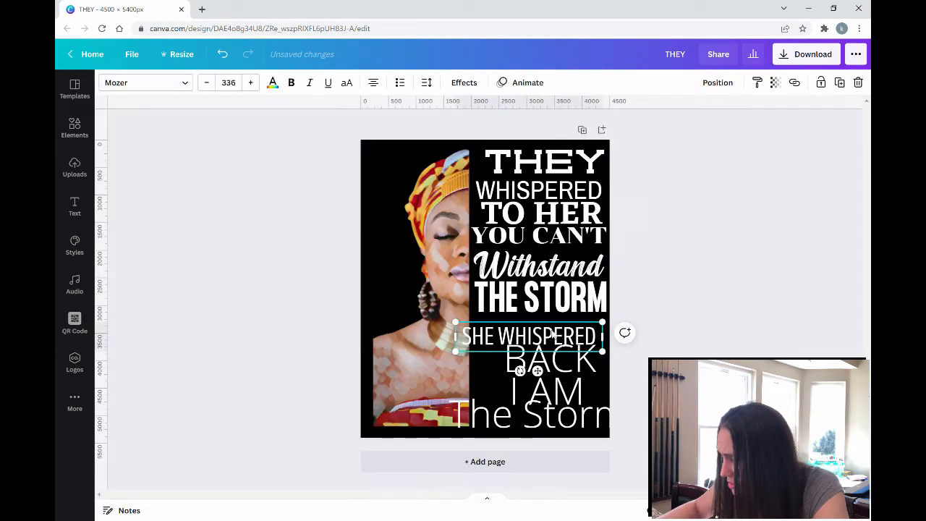
drag(489, 335, 503, 326)
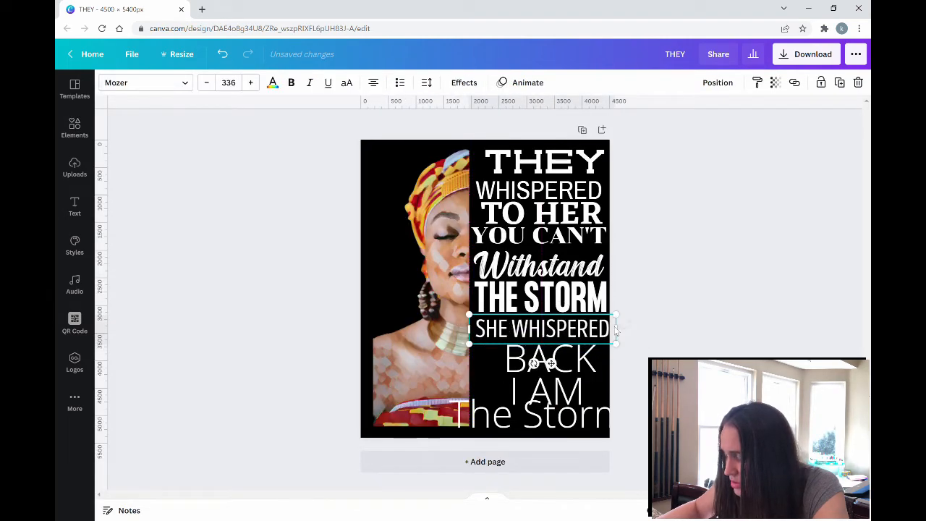
click(638, 351)
Search the fonts for "Bio" and apply the regular Bio Rhyme Exp font to the "BACK" line
click(592, 361)
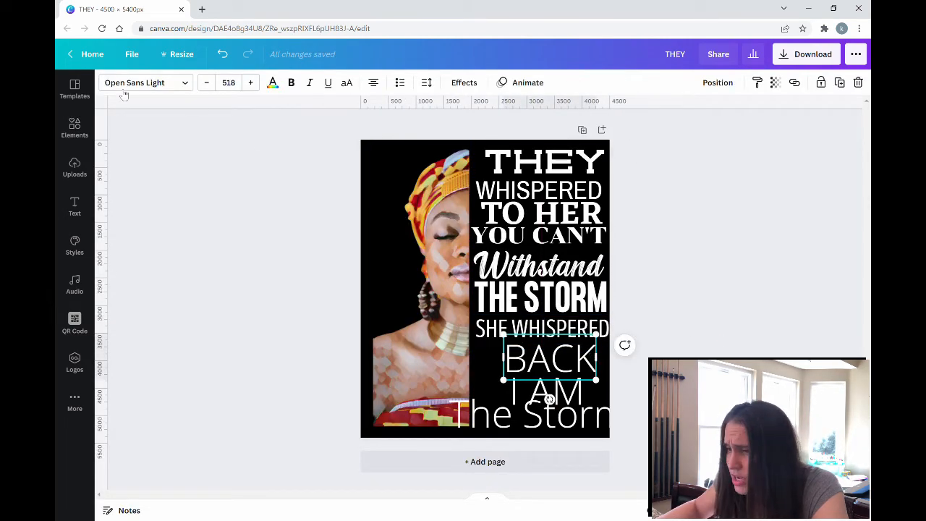
click(168, 84)
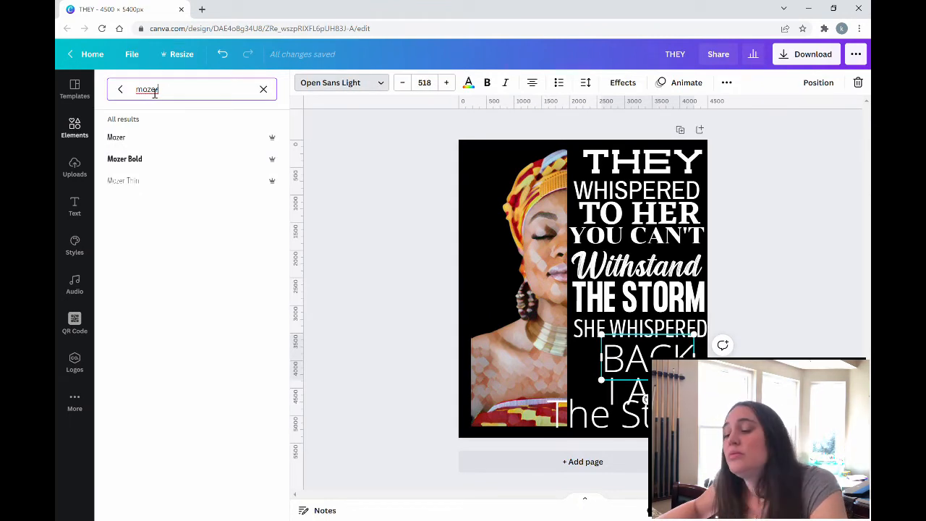
drag(161, 90, 83, 70)
text(Bio)
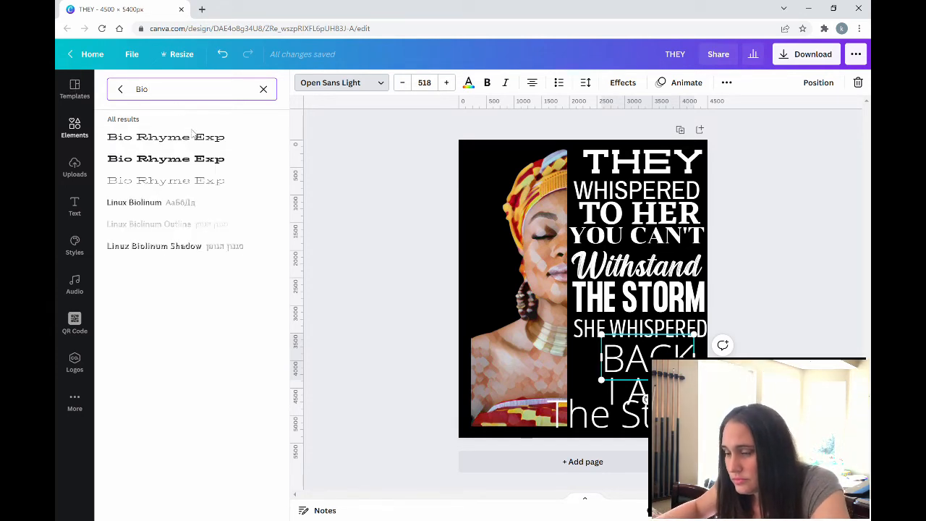
click(197, 137)
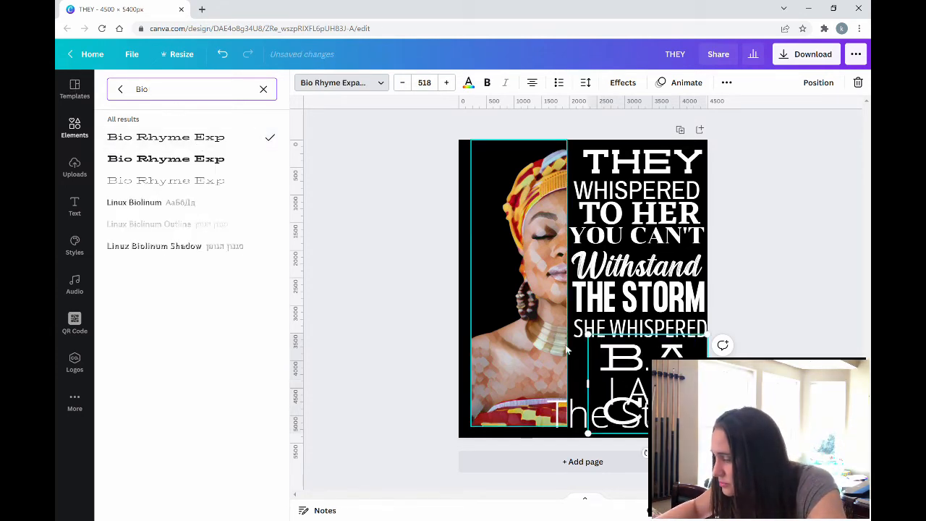
Widen the "BACK" box to fit one line, scale the text to about size 328, and move it beneath "SHE WHISPERED"
drag(707, 384, 782, 383)
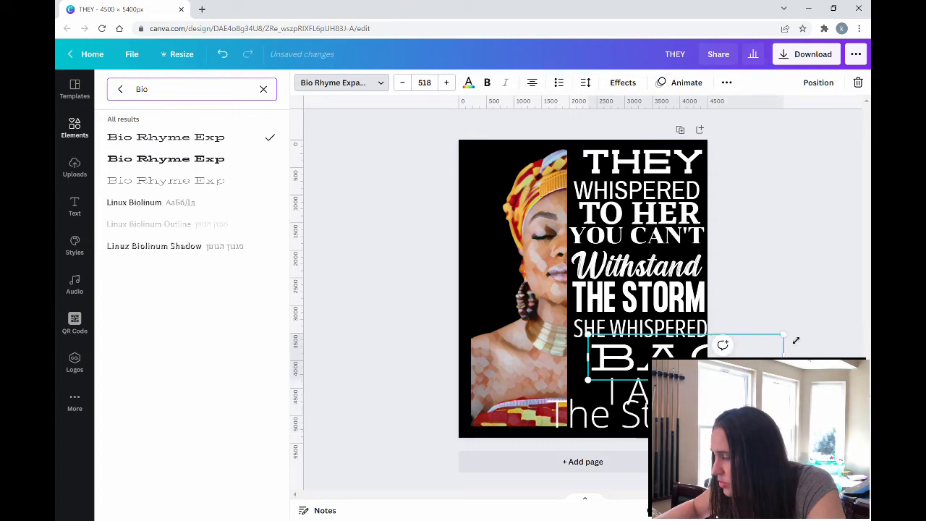
drag(795, 340, 711, 352)
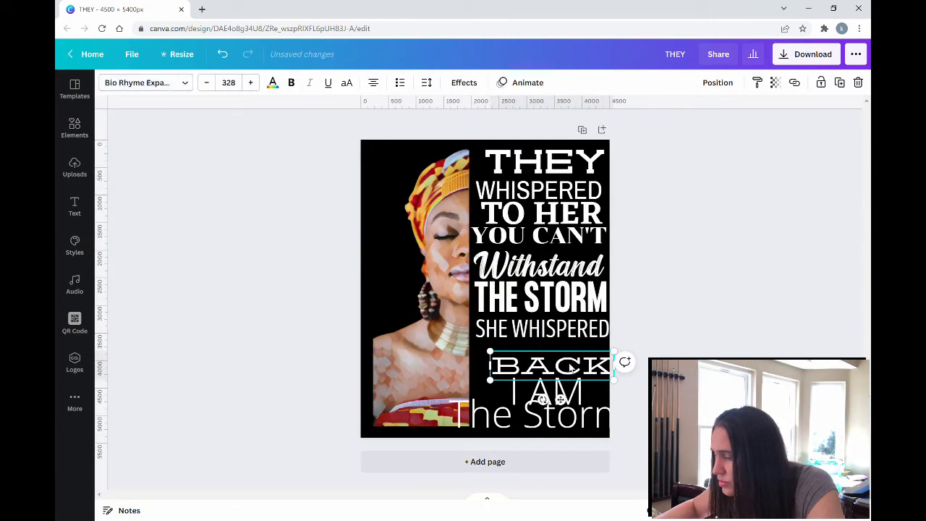
click(664, 323)
drag(589, 367, 574, 353)
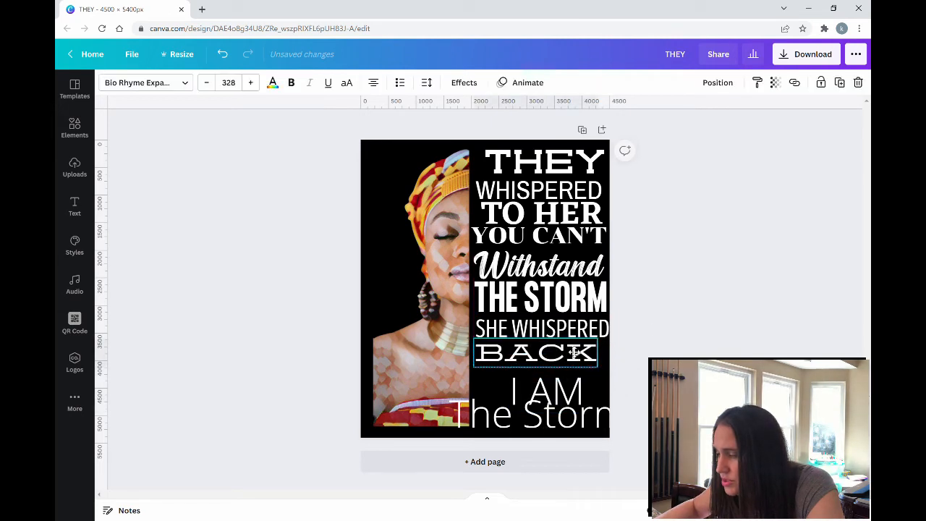
click(725, 326)
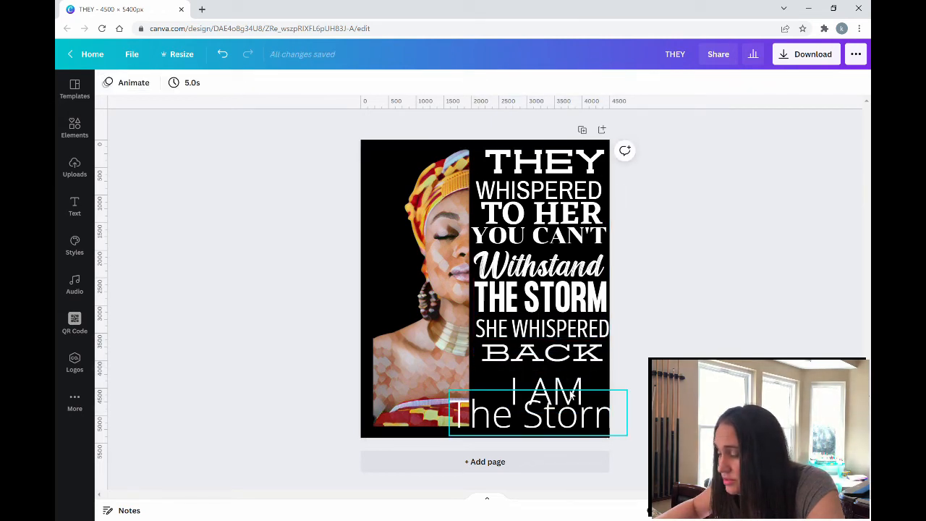
Move "I AM" up close beneath "BACK" and apply Eczar SemiBold to it, searching the fonts for "ecz"
drag(572, 394, 571, 381)
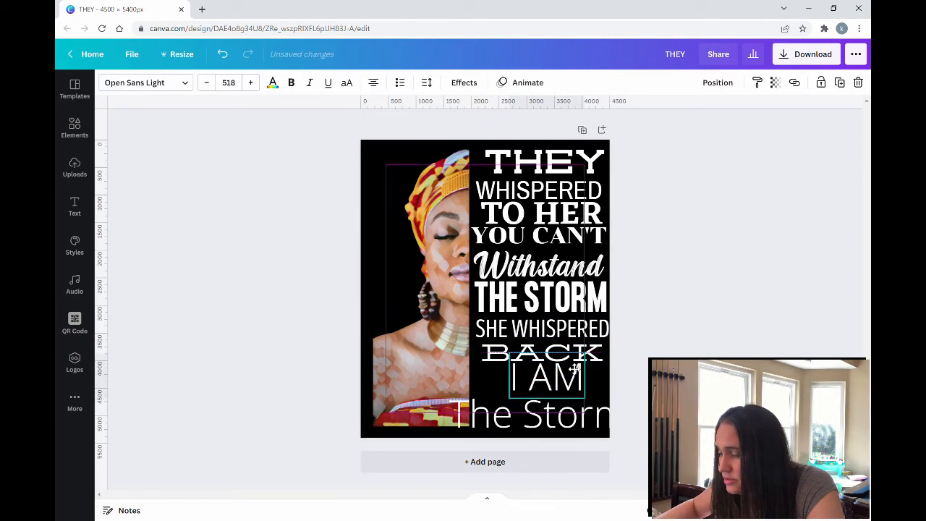
click(157, 82)
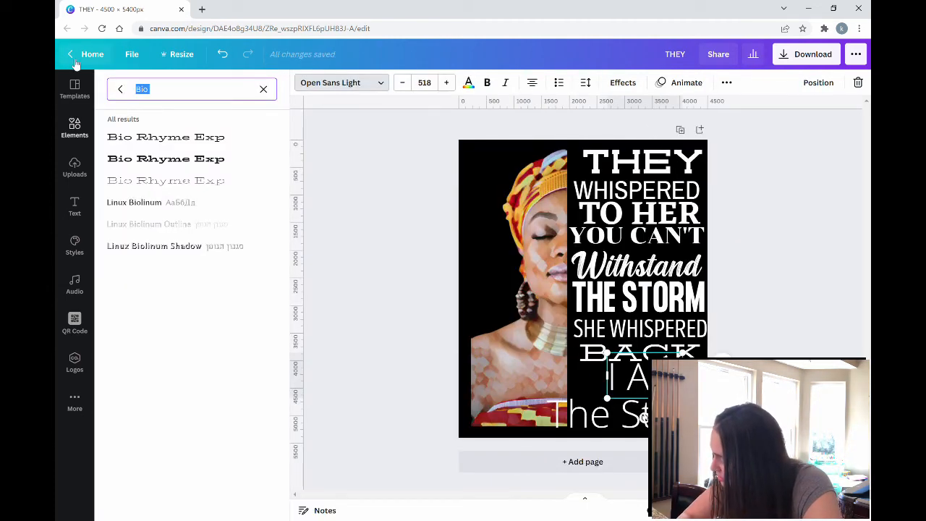
text(ecz)
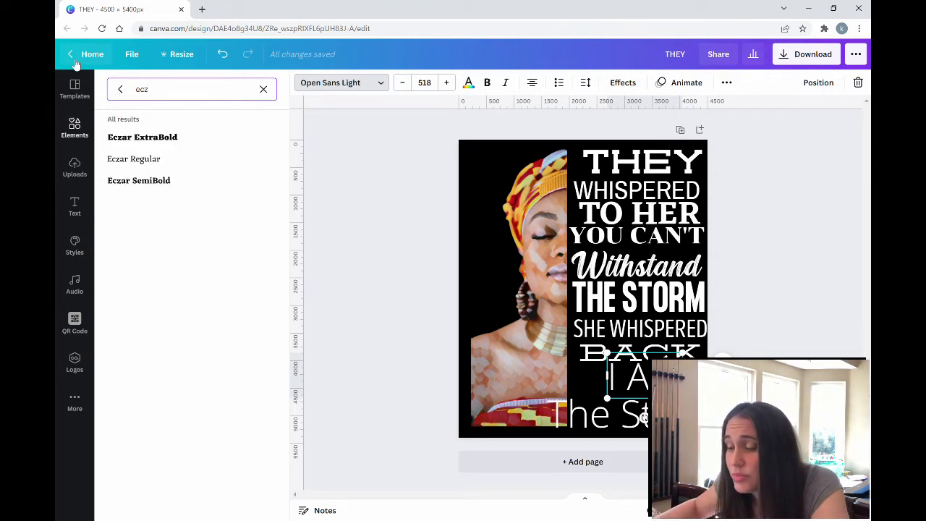
click(165, 180)
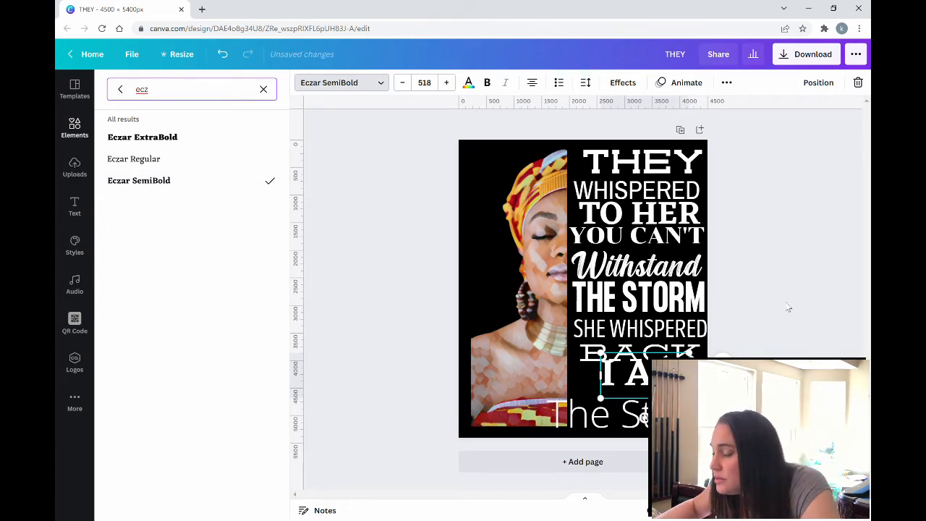
click(778, 301)
Apply the Yesteryear font to the bottom "The Storm" line, searching the fonts for "yesteryear"
click(569, 421)
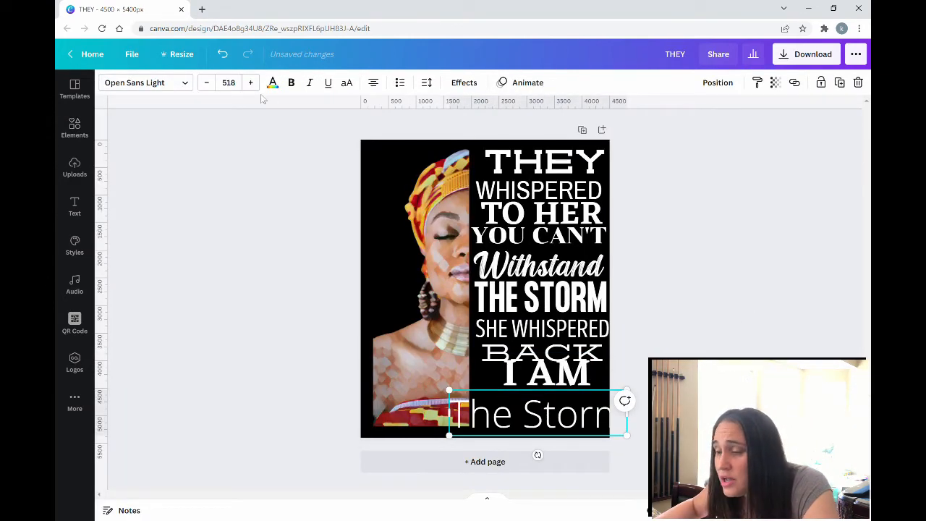
click(177, 82)
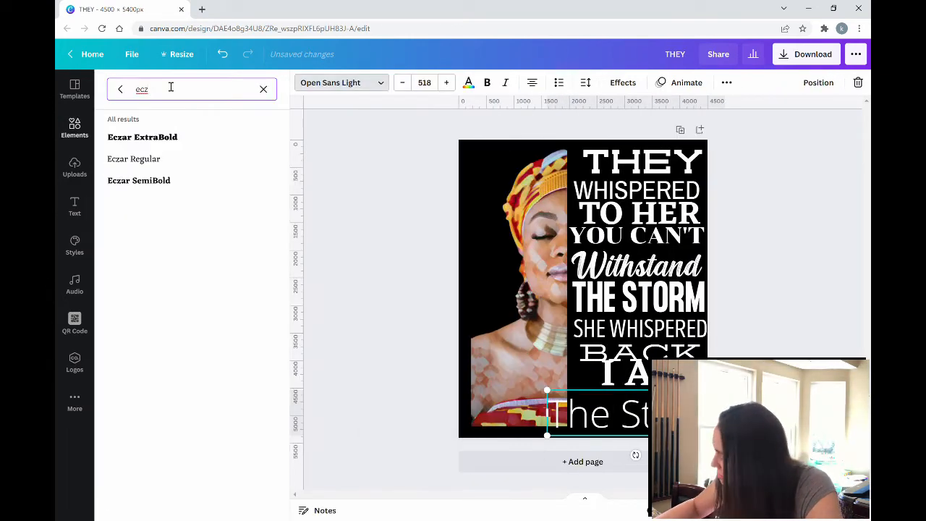
double_click(171, 87)
text(ye)
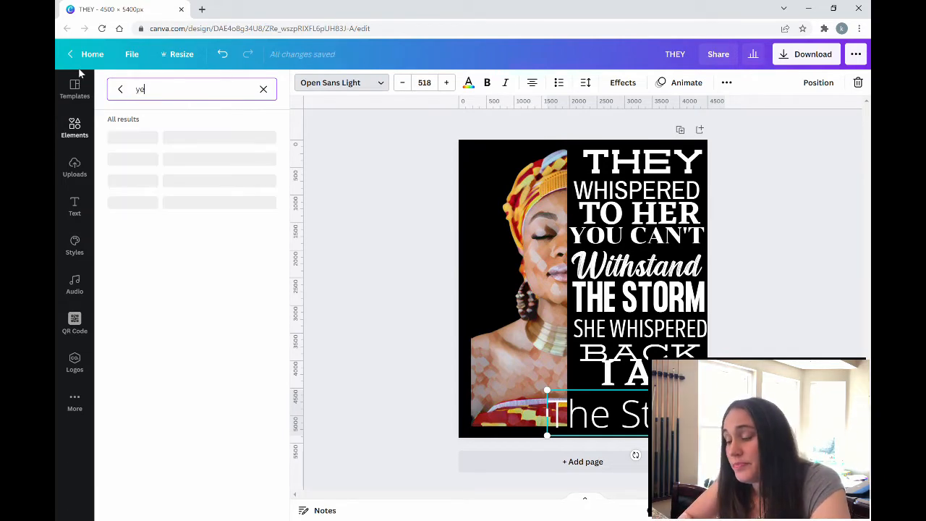
text(stery)
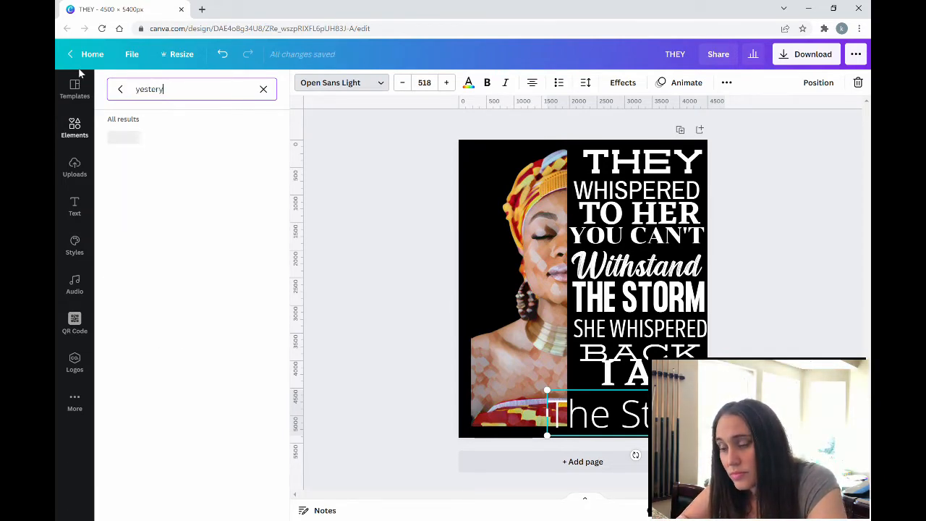
text(ear)
click(133, 141)
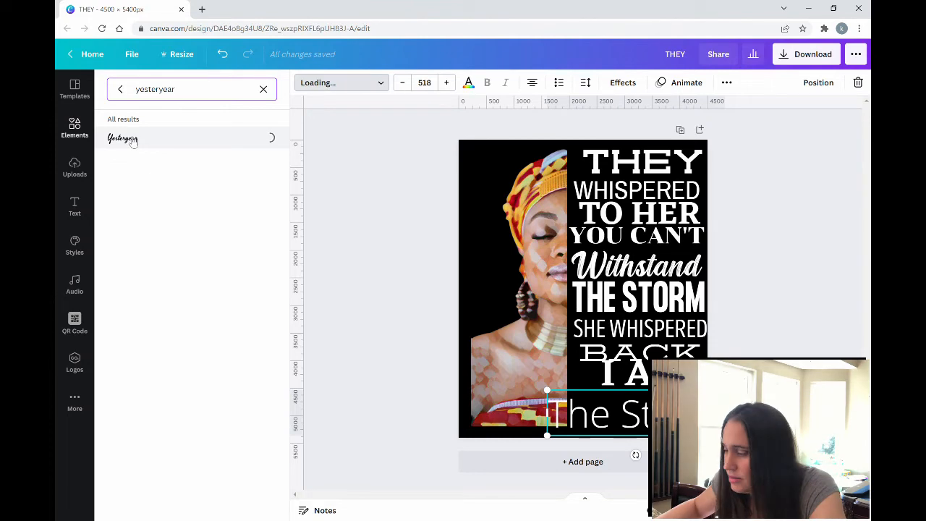
click(811, 238)
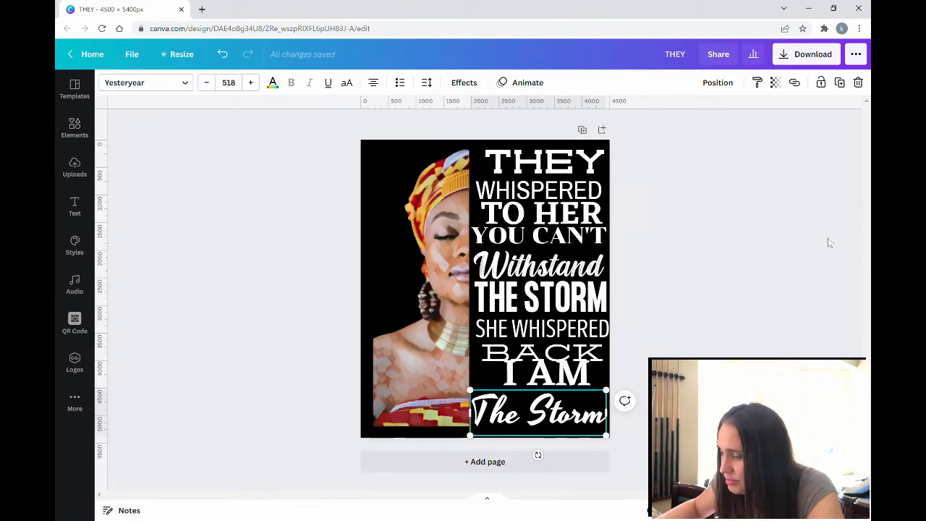
Shift "I AM" slightly down so it clears "BACK", and nudge the bottom "The Storm" line right to the page edge
click(829, 244)
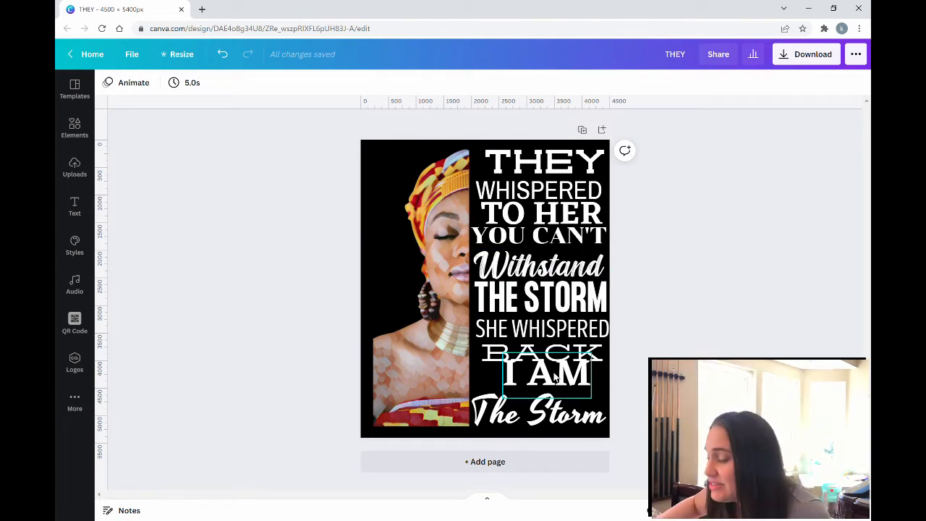
click(575, 390)
click(575, 411)
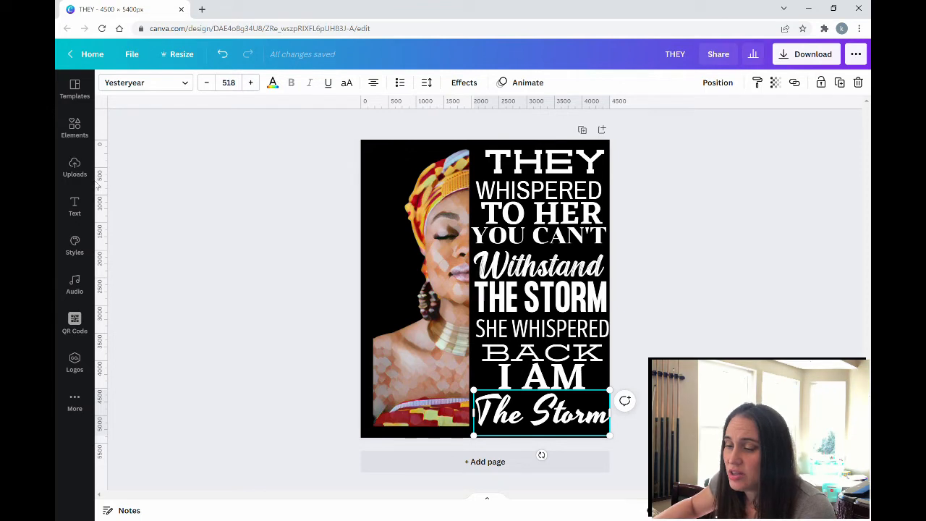
Check that guides are enabled and place a vertical guide at about 2043 px, just right of the half portrait
click(134, 54)
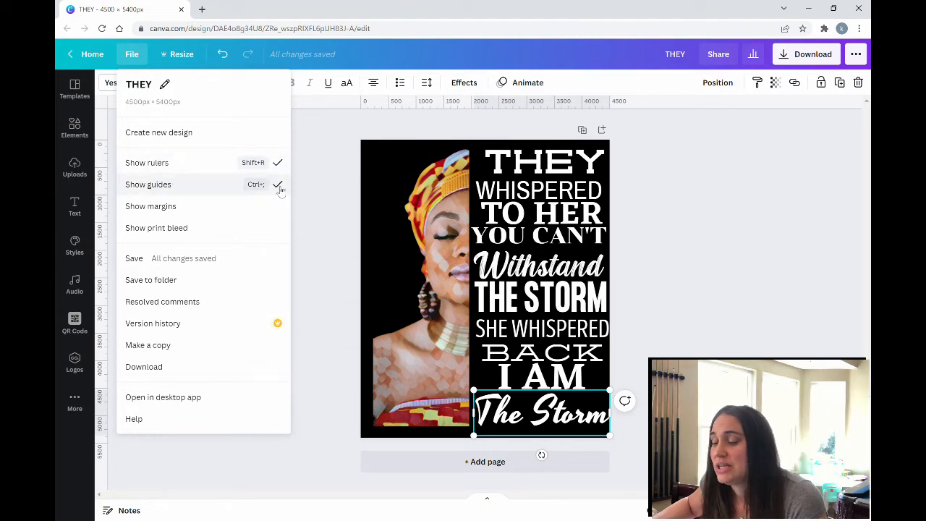
click(323, 166)
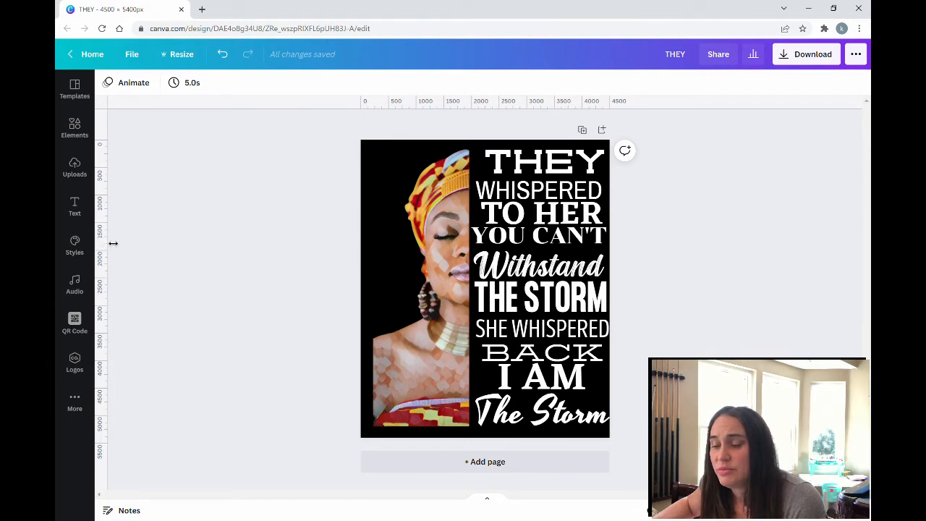
drag(113, 243, 477, 278)
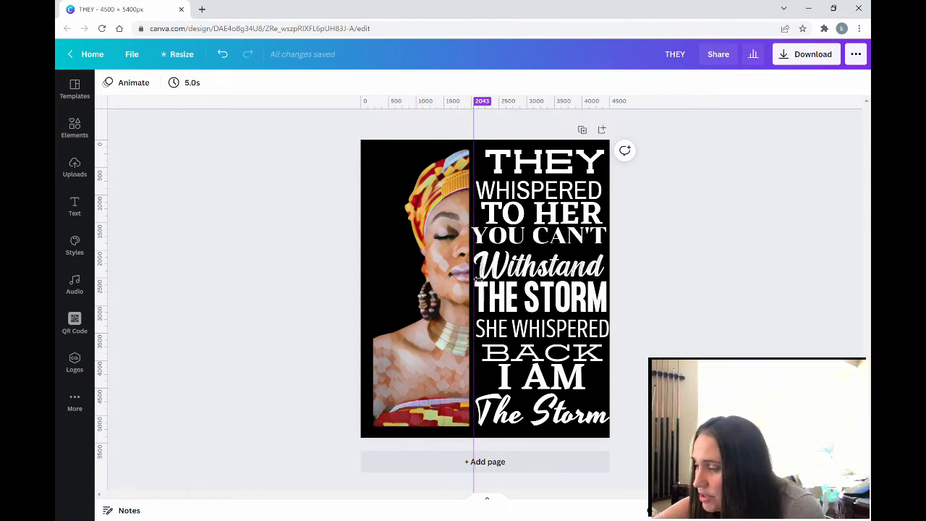
drag(477, 278, 476, 277)
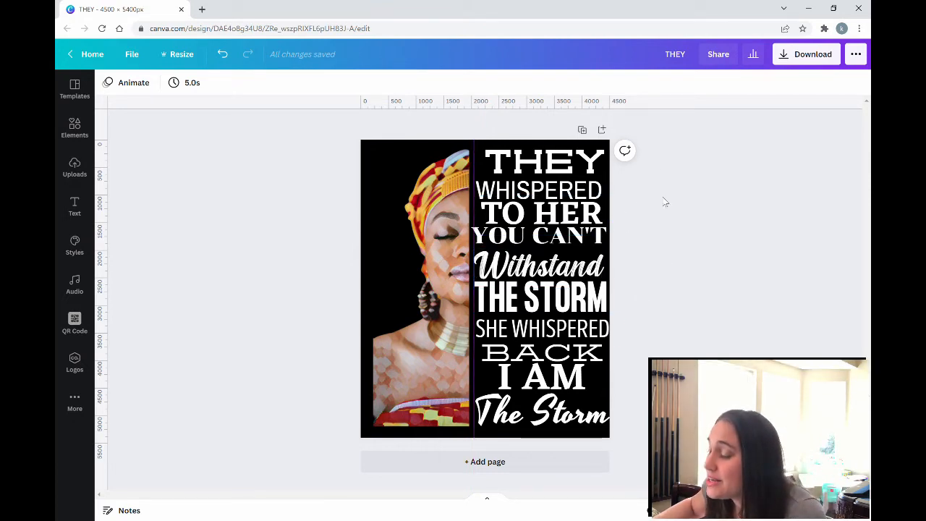
Move the "THEY", "WHISPERED" and "TO HER" lines so the left edges of their text align with the vertical guide
click(541, 162)
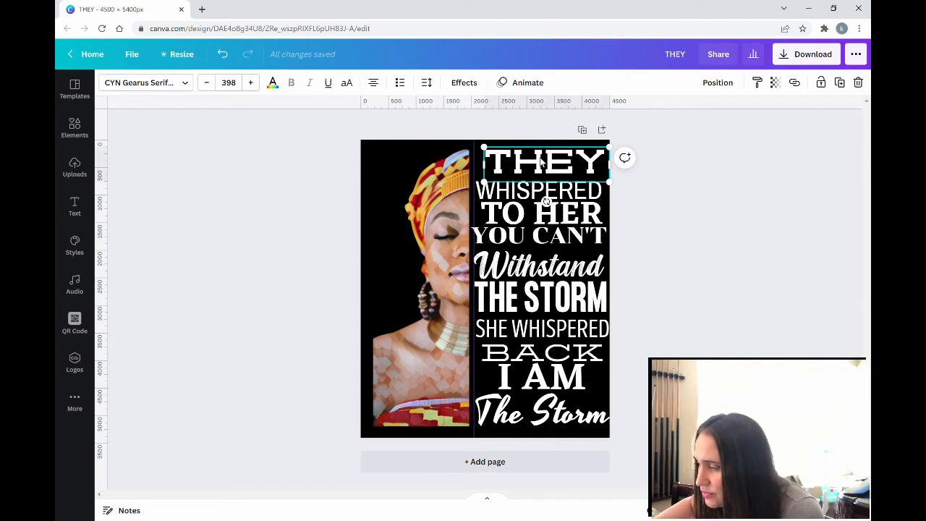
drag(541, 162, 535, 166)
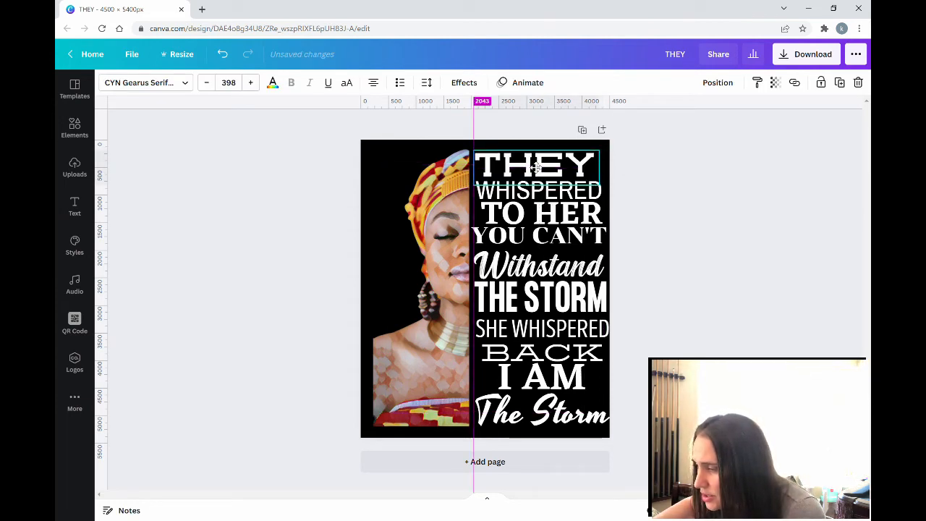
drag(536, 166, 536, 166)
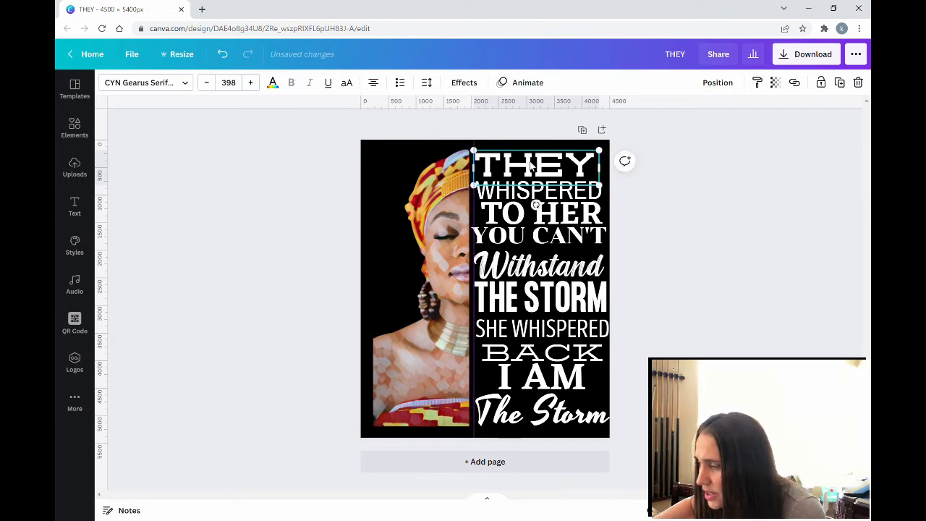
click(655, 195)
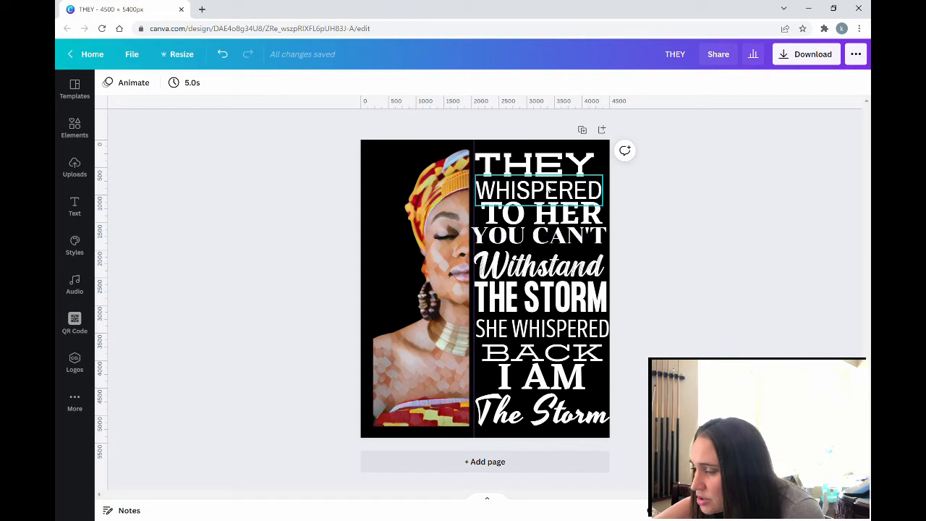
drag(552, 190, 565, 215)
click(666, 185)
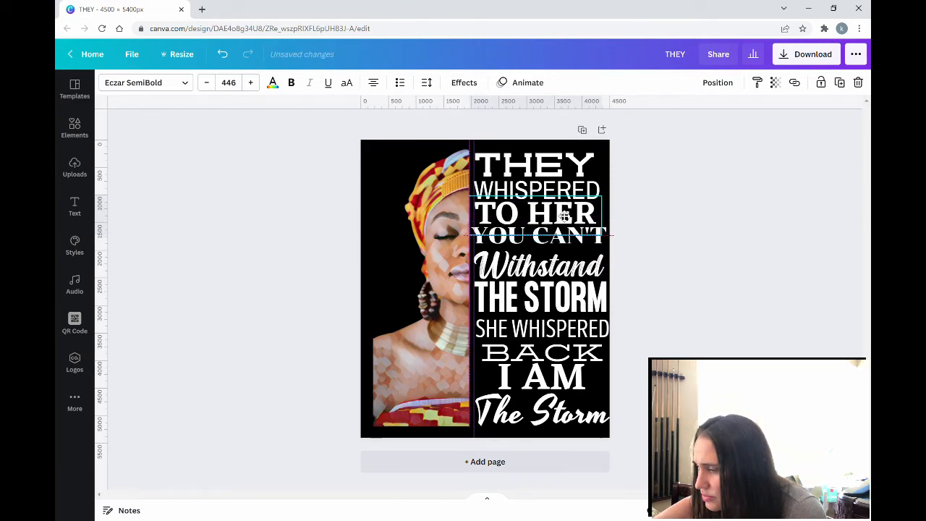
click(685, 222)
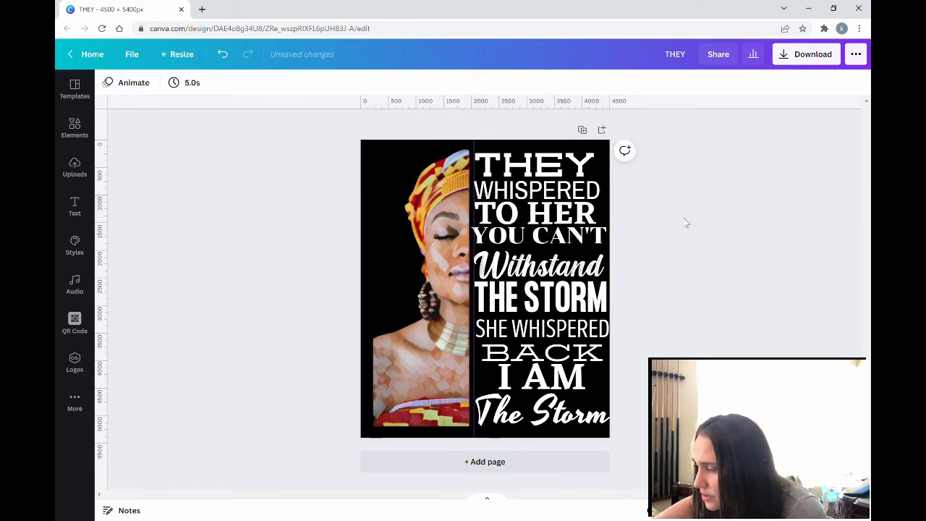
Scale "YOU CAN'T" to about size 297 and place it beside the guide, and move "Withstand" up directly beneath it
click(592, 246)
drag(593, 249, 613, 254)
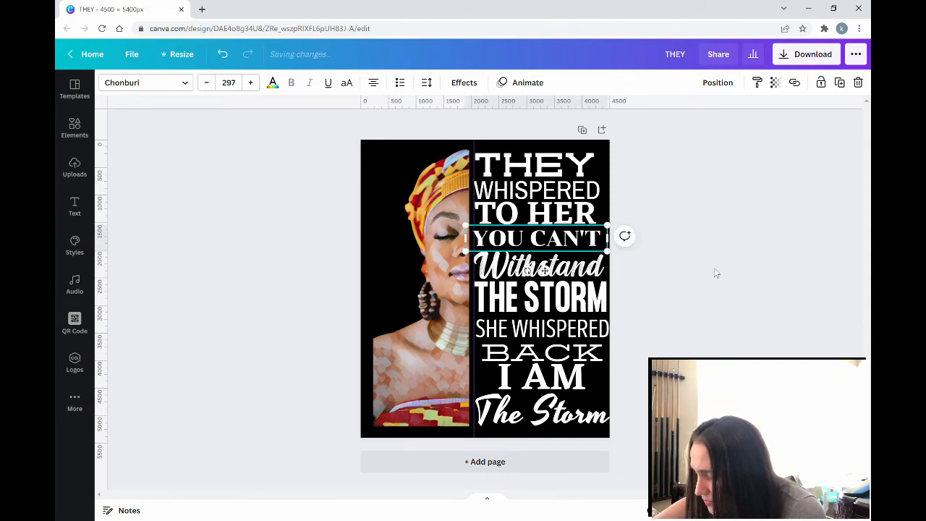
click(717, 273)
drag(536, 245, 539, 241)
click(625, 231)
click(575, 269)
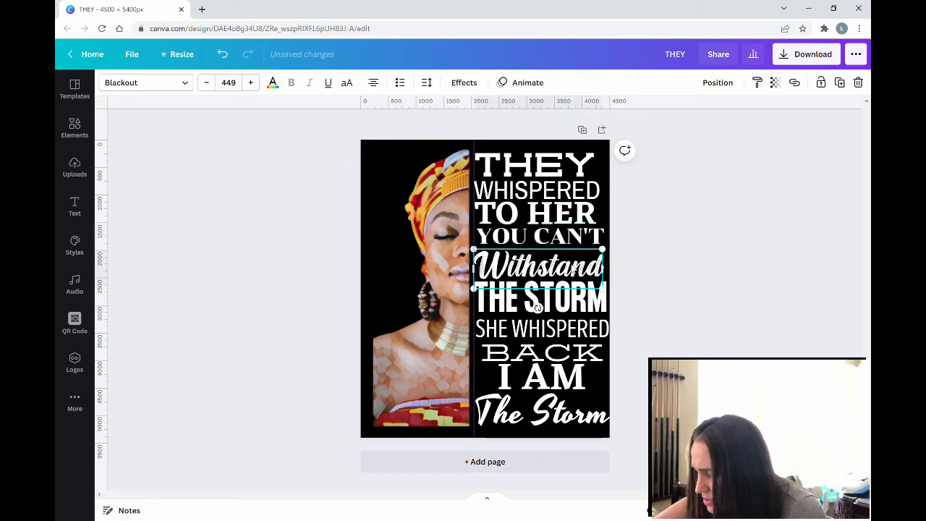
drag(576, 269, 576, 265)
click(656, 293)
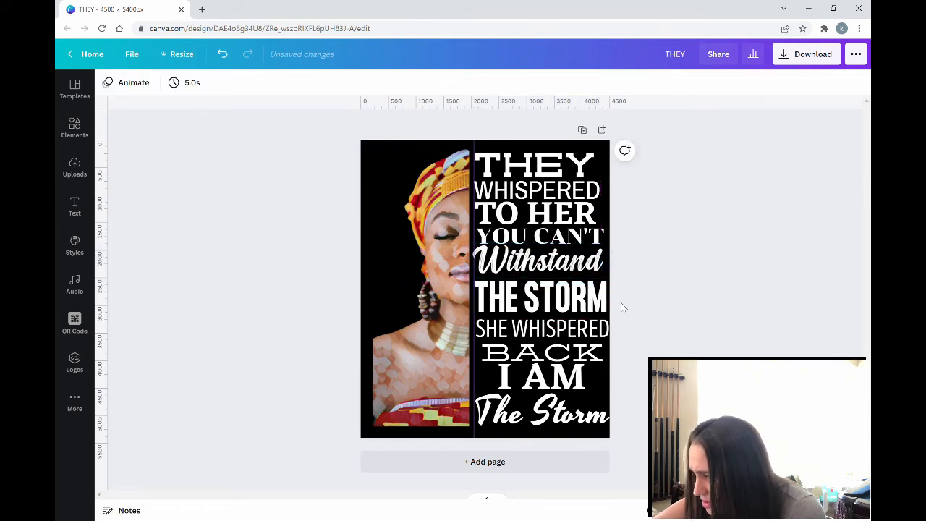
Scale the uppercase "THE STORM" line down to match the width above and move it up closer beneath "Withstand"
click(601, 304)
drag(610, 323, 605, 326)
click(673, 321)
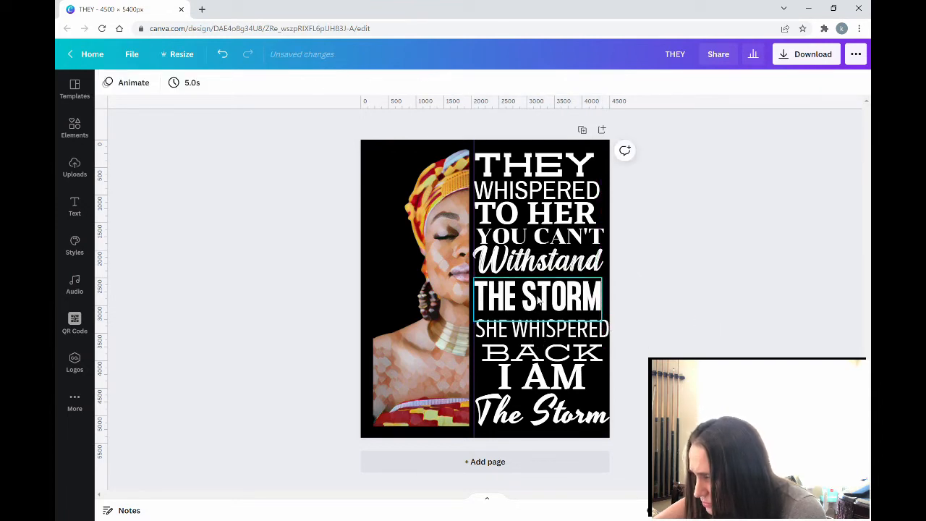
drag(538, 302, 542, 298)
click(750, 293)
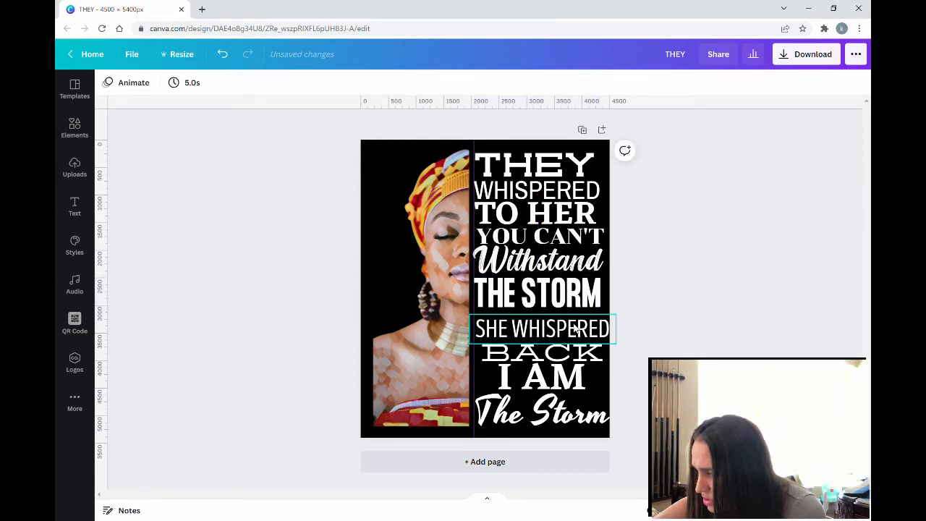
Scale "SHE WHISPERED" to about size 321 and move it up against the guide beneath "THE STORM"
drag(577, 327, 616, 340)
click(688, 316)
click(609, 324)
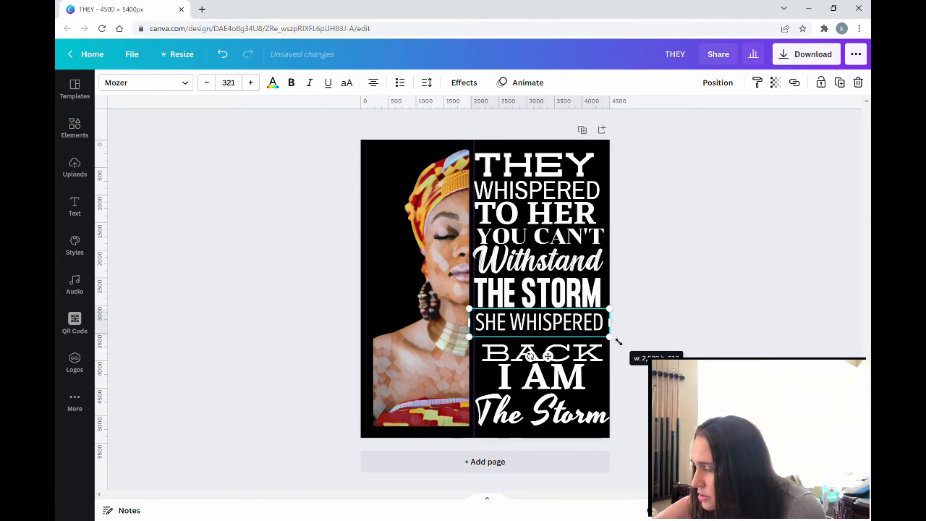
click(622, 340)
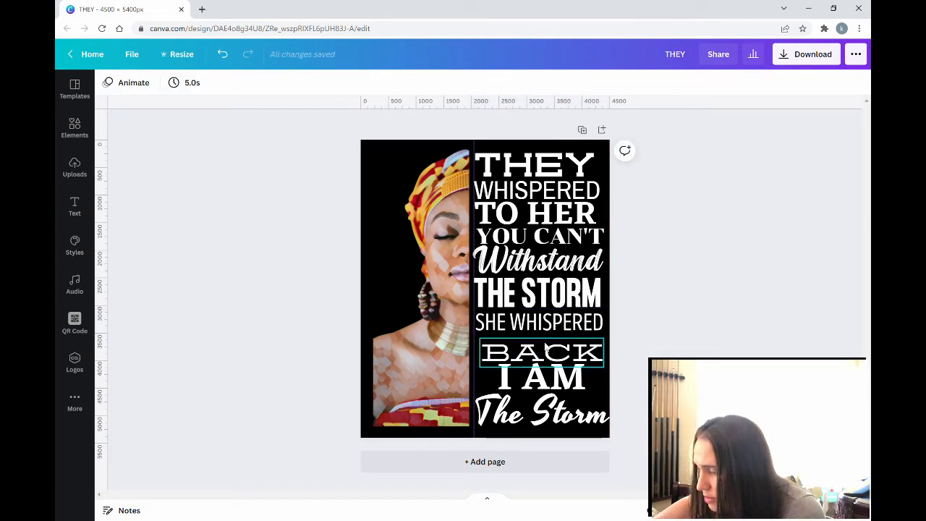
Align "BACK" and "I AM" with the guide and stack them closely beneath "SHE WHISPERED"
drag(546, 349, 544, 341)
key(Escape)
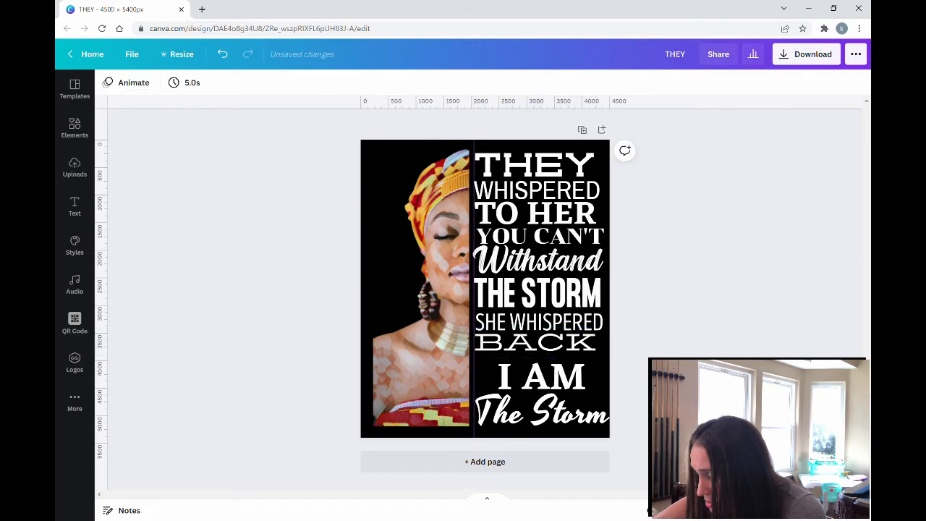
drag(573, 376, 551, 369)
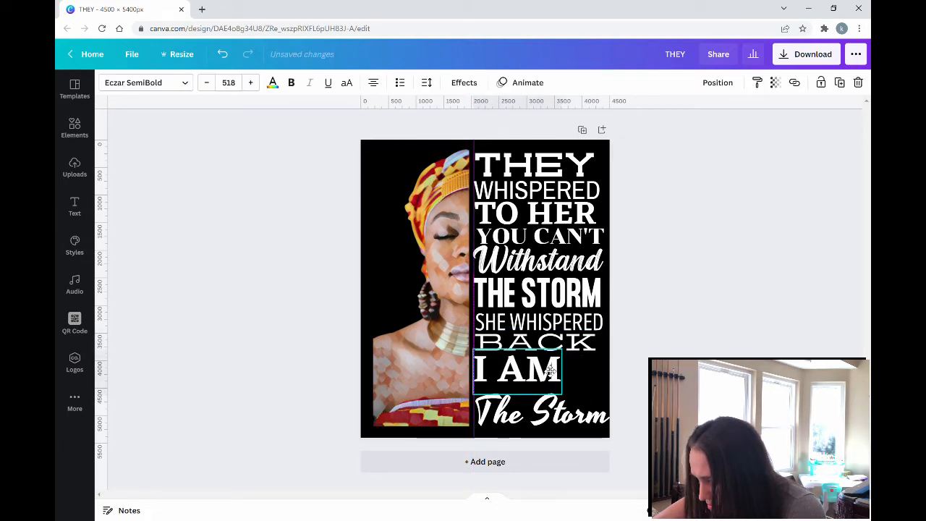
click(626, 361)
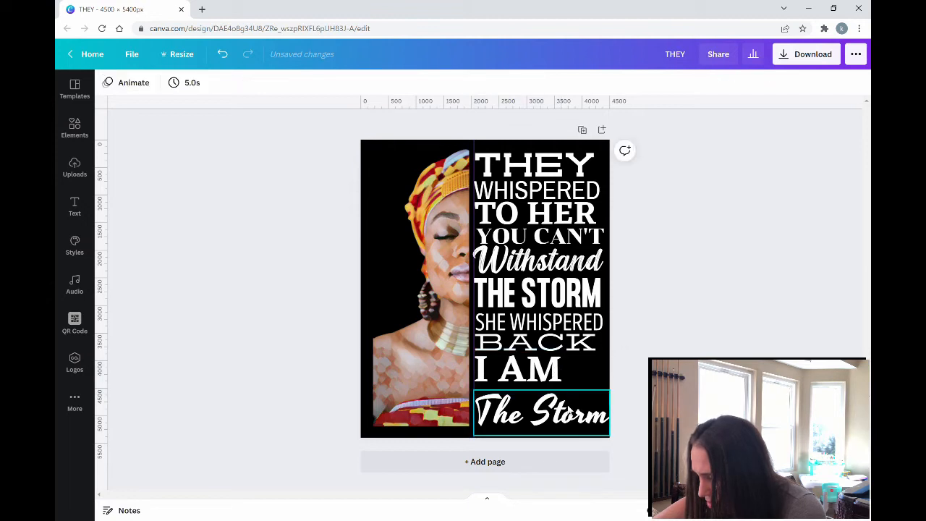
Move the script "The Storm" line up beneath "I AM" and scale it to about size 487
drag(571, 410, 573, 407)
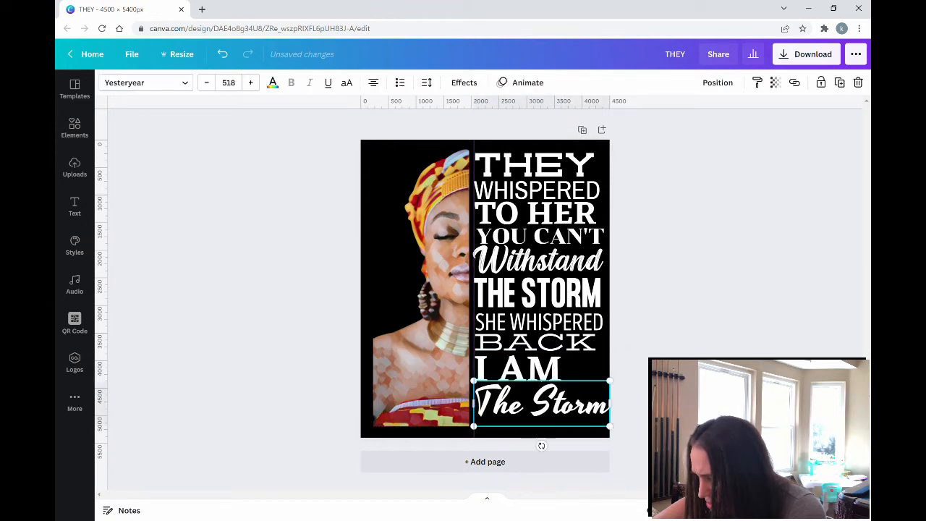
drag(614, 434, 607, 432)
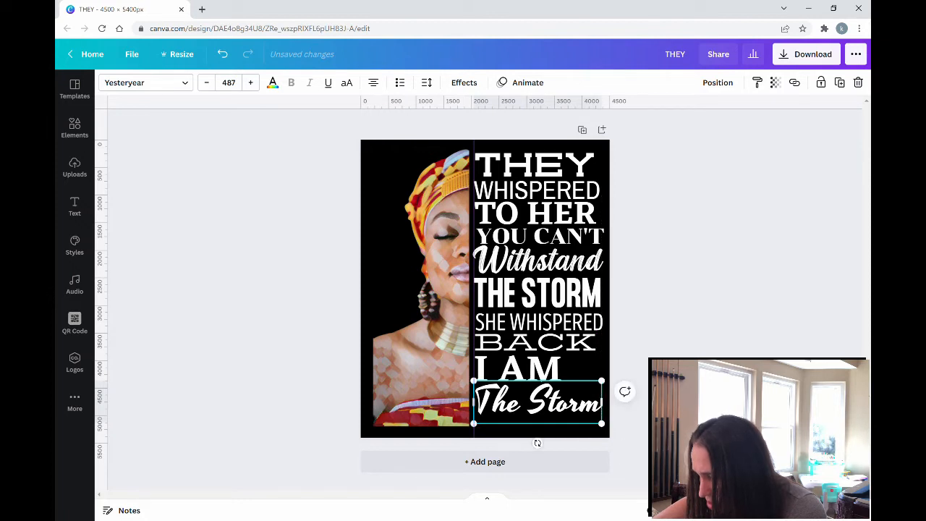
key(Escape)
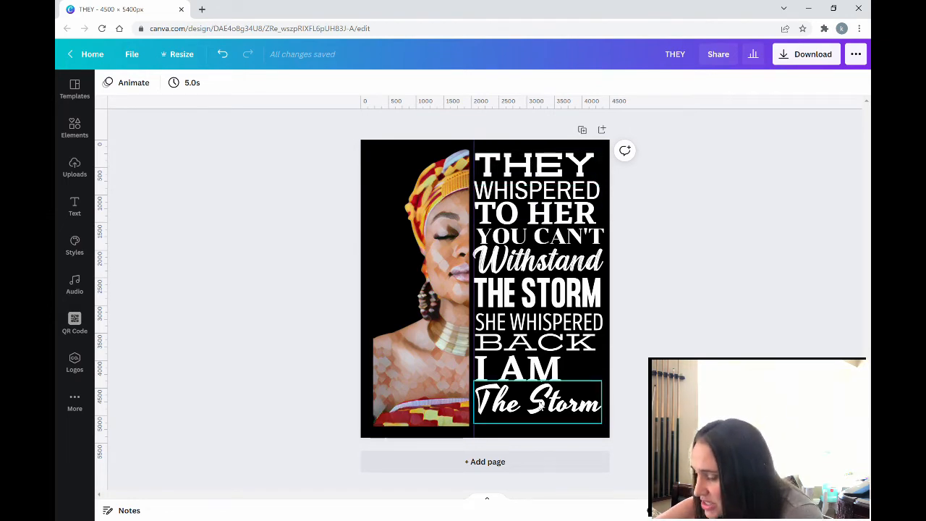
Spread out the lowest lines by moving "The Storm" down near the page's bottom edge and lowering "I AM" and "BACK" slightly
drag(543, 410, 550, 416)
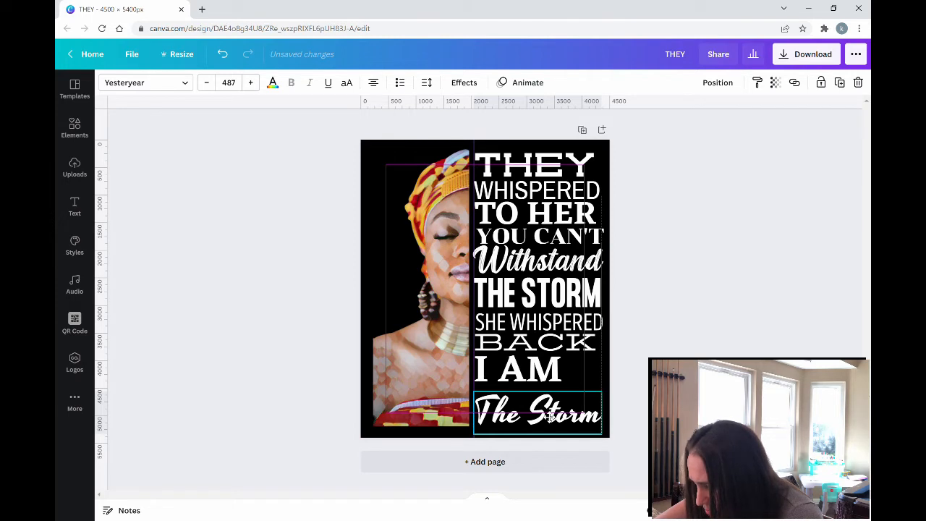
drag(550, 416, 549, 418)
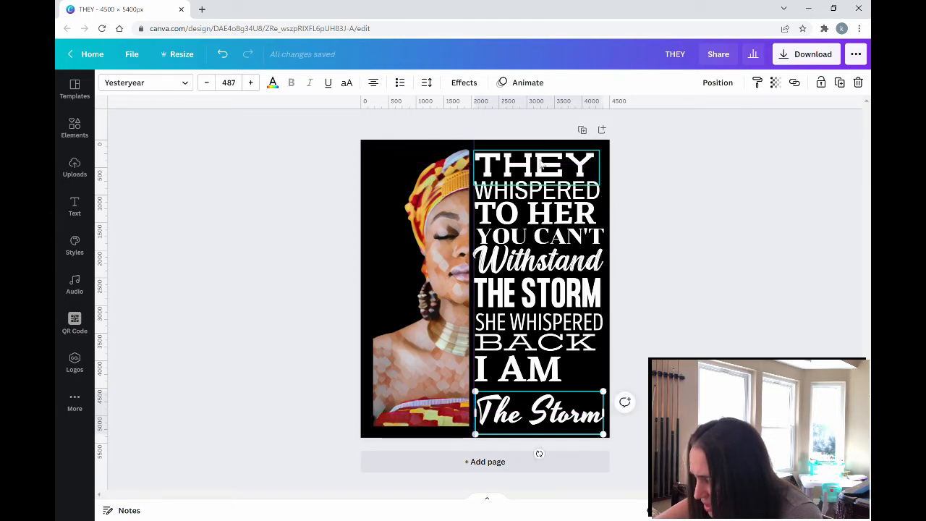
click(613, 243)
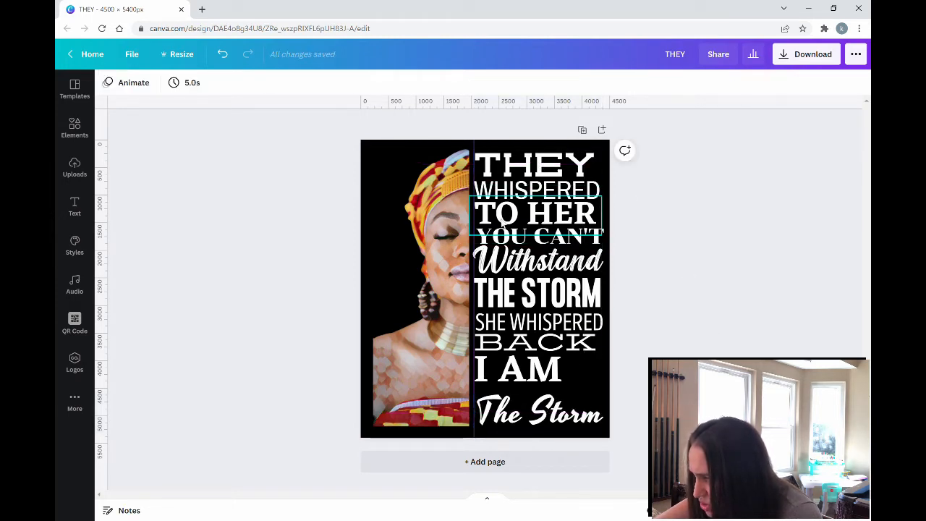
drag(548, 375, 551, 382)
click(582, 355)
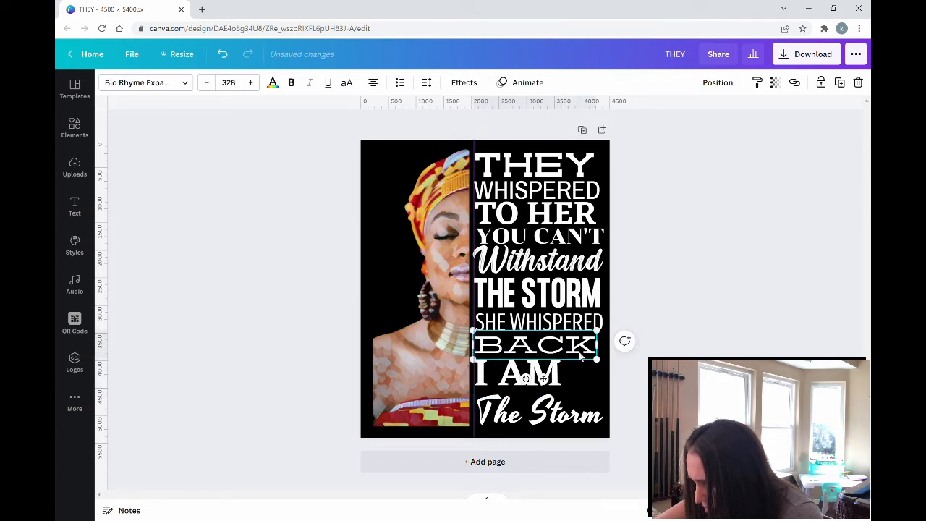
Lower the "Withstand" and "I AM" lines slightly while keeping both aligned with the vertical guide
click(685, 344)
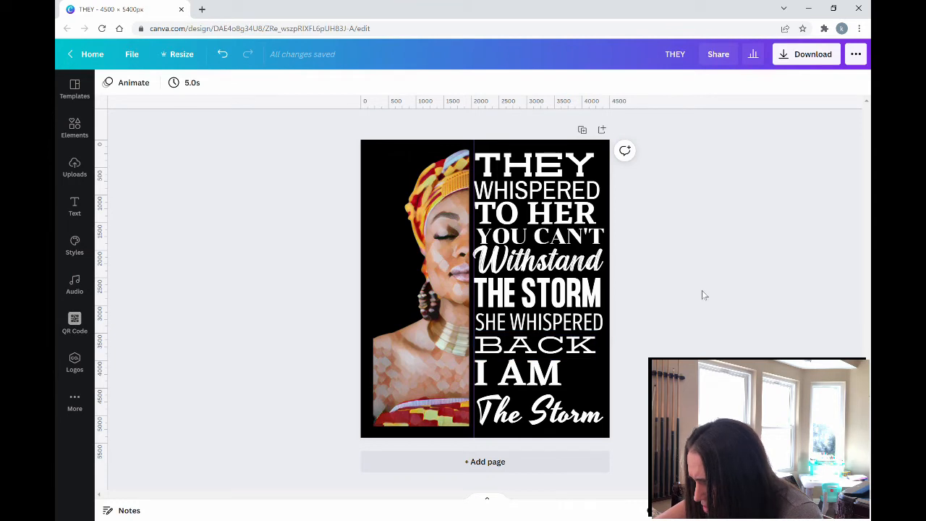
click(550, 263)
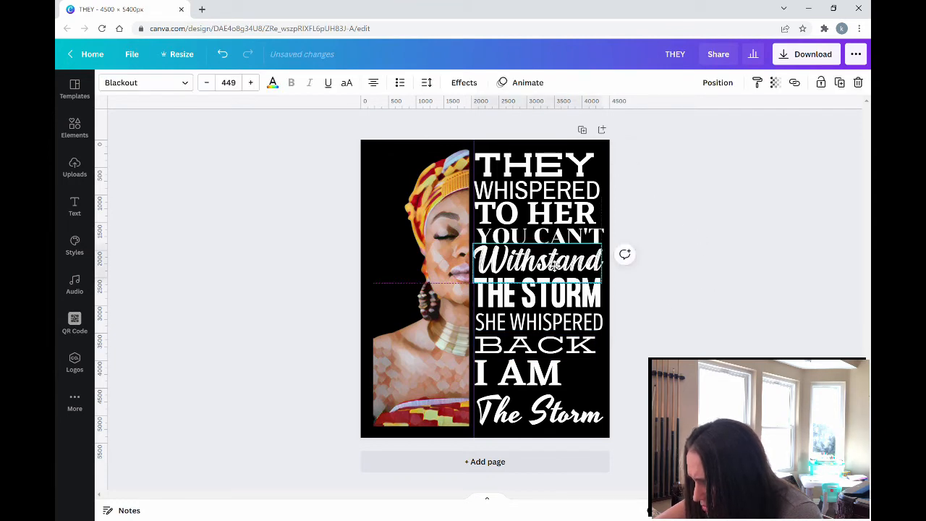
drag(550, 263, 554, 272)
click(604, 365)
drag(538, 383, 539, 389)
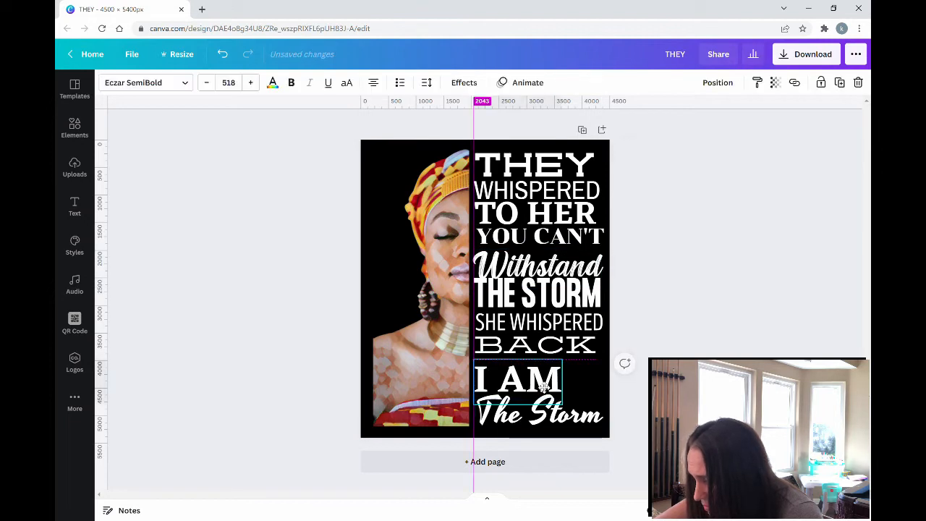
click(711, 308)
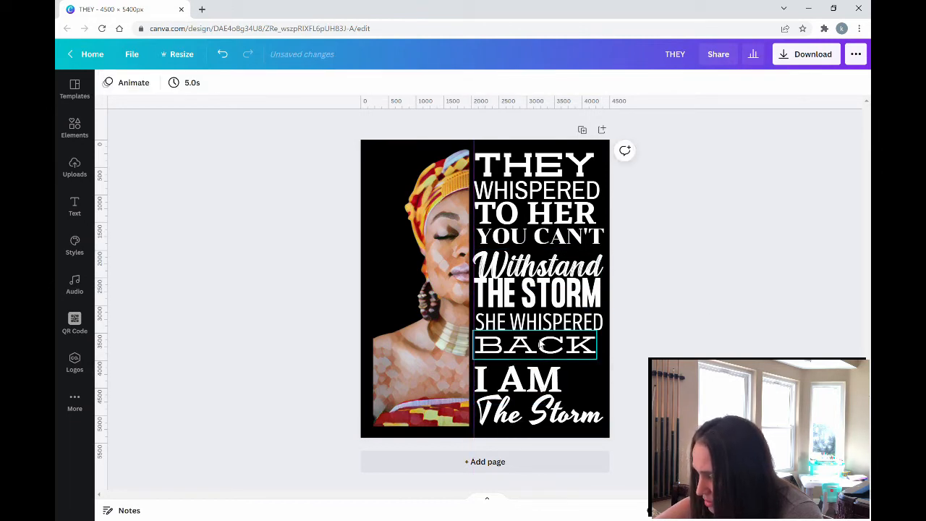
Lower "BACK", "SHE WHISPERED" and the uppercase "THE STORM" slightly to even out the spacing between the lines
click(535, 344)
drag(535, 345, 535, 351)
click(560, 322)
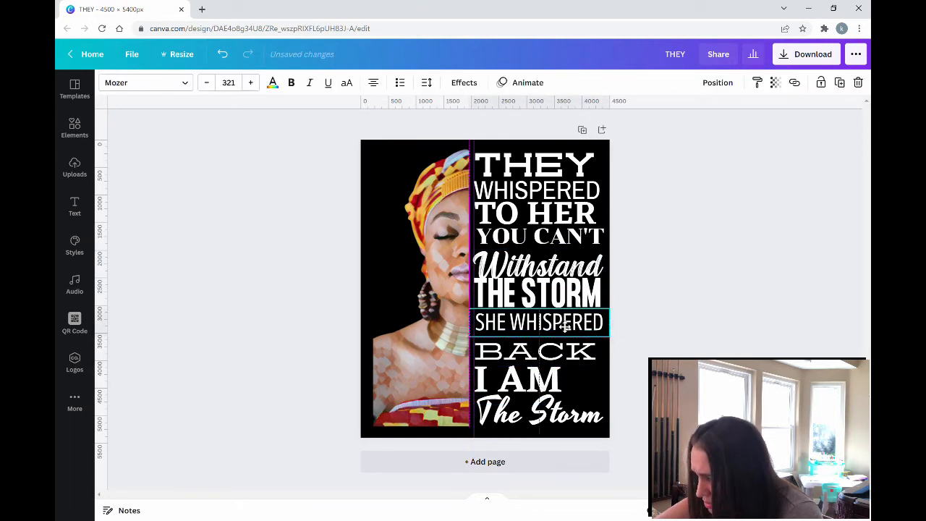
drag(560, 322, 569, 311)
click(563, 305)
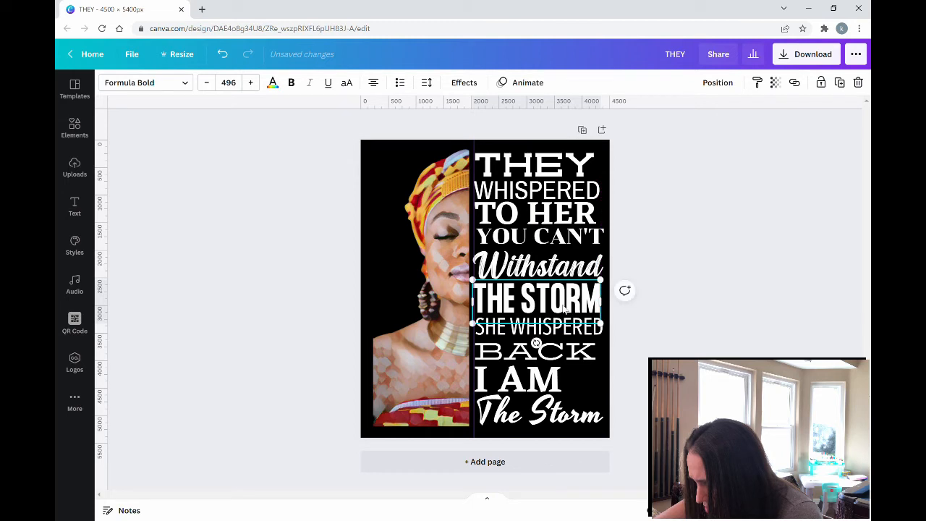
click(664, 286)
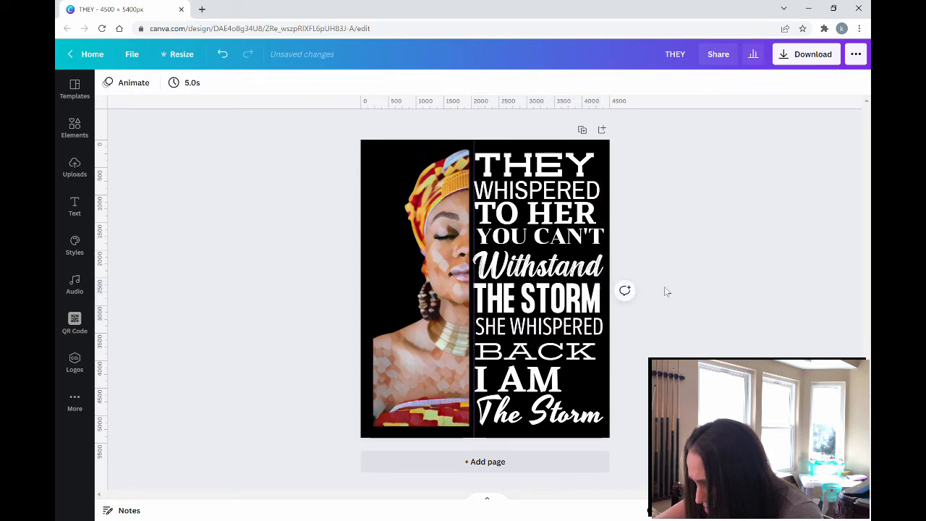
Lower "YOU CAN'T" and "TO HER" slightly to even out the gaps above "Withstand"
click(569, 243)
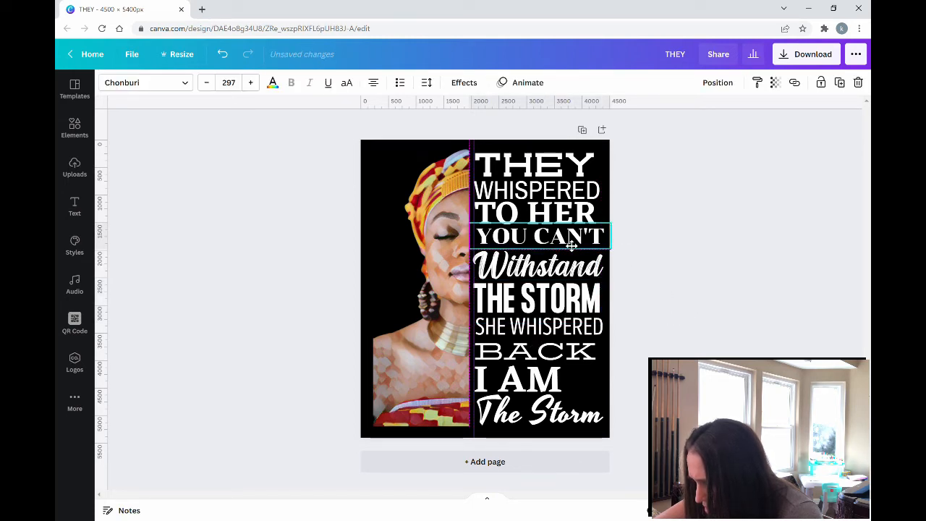
drag(571, 246, 569, 219)
click(672, 280)
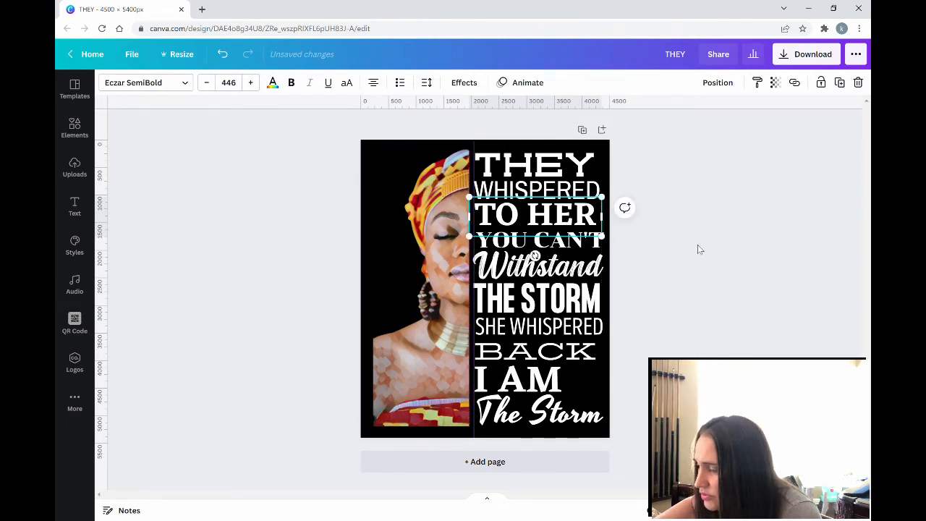
click(672, 254)
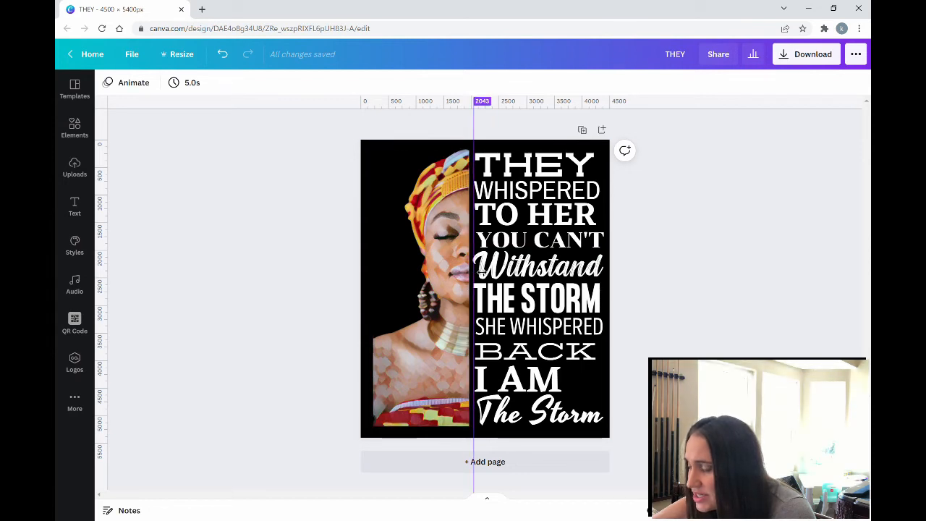
Nudge "Withstand" slightly to the right so its first letter lines up with the vertical guide
click(536, 273)
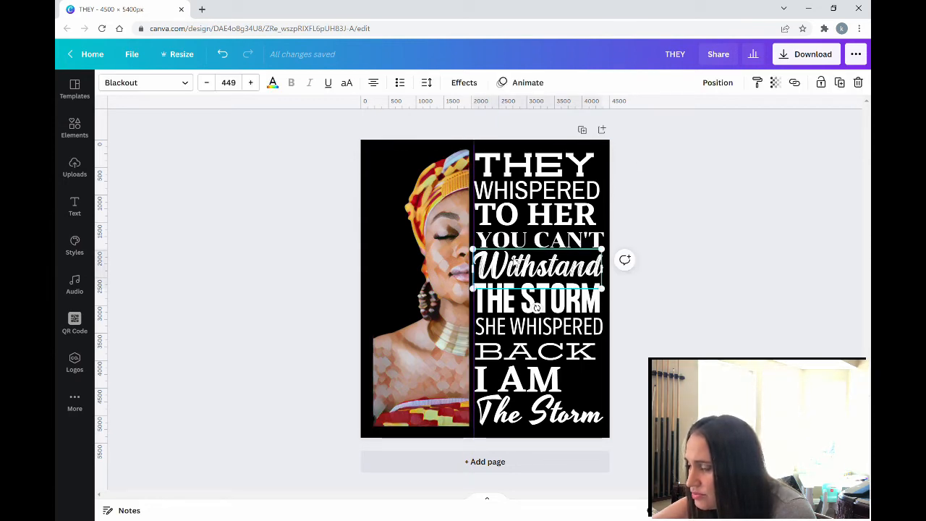
key(Right)
key(Right)
key(Right)
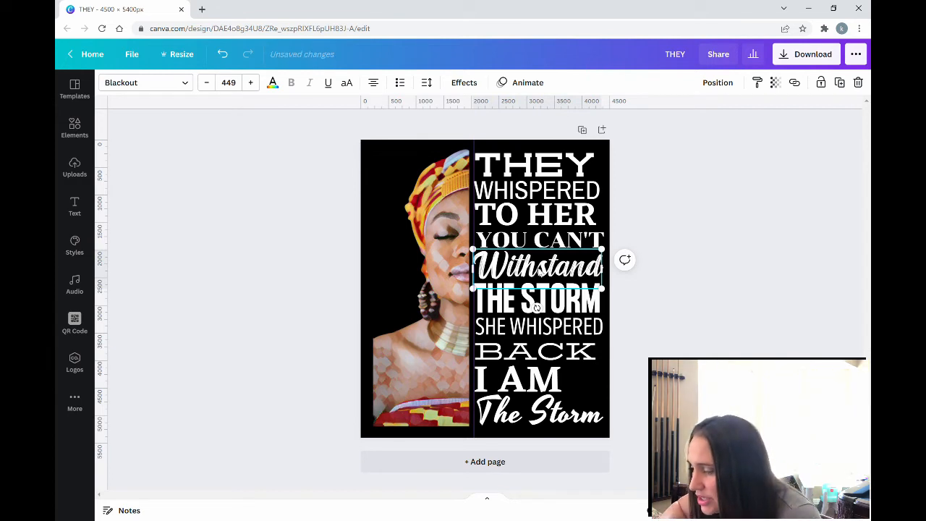
key(Right)
key(Right)
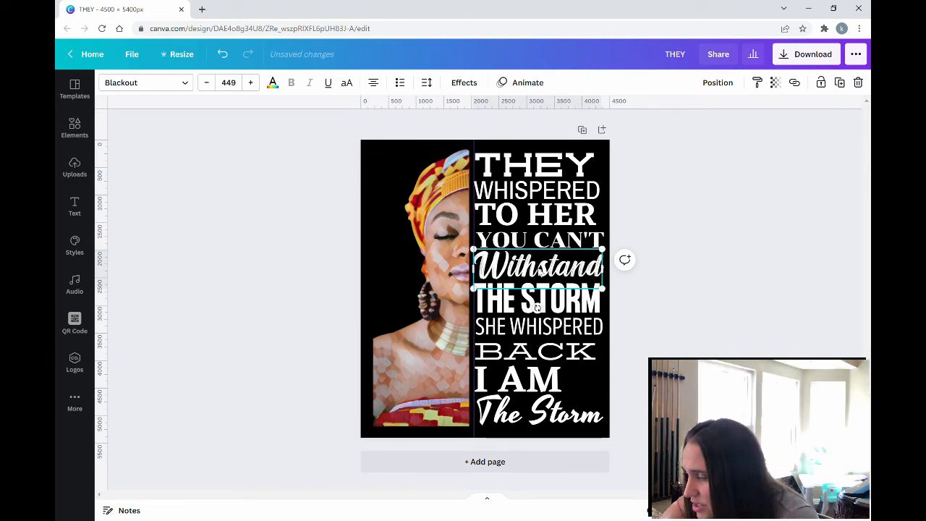
key(Right)
key(Right)
key(Right)
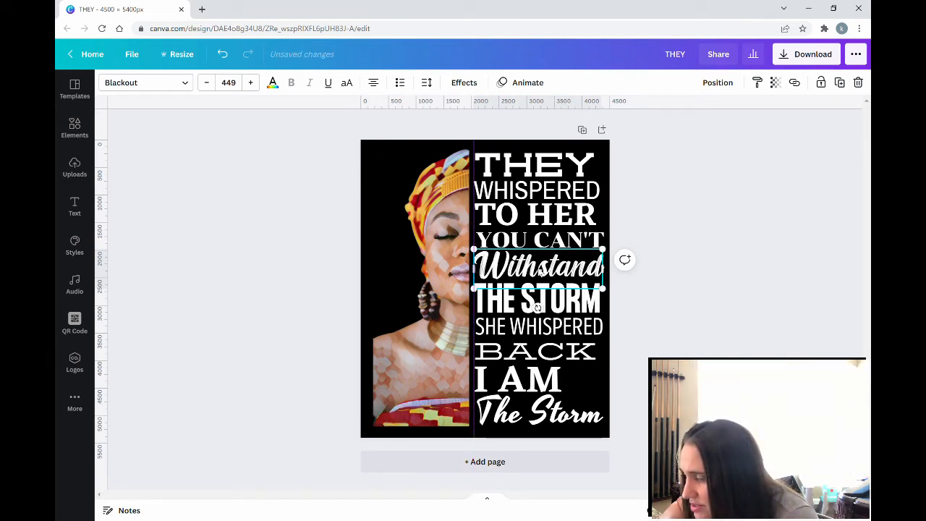
key(Right)
key(Right)
key(Right)
key(Right)
key(Right)
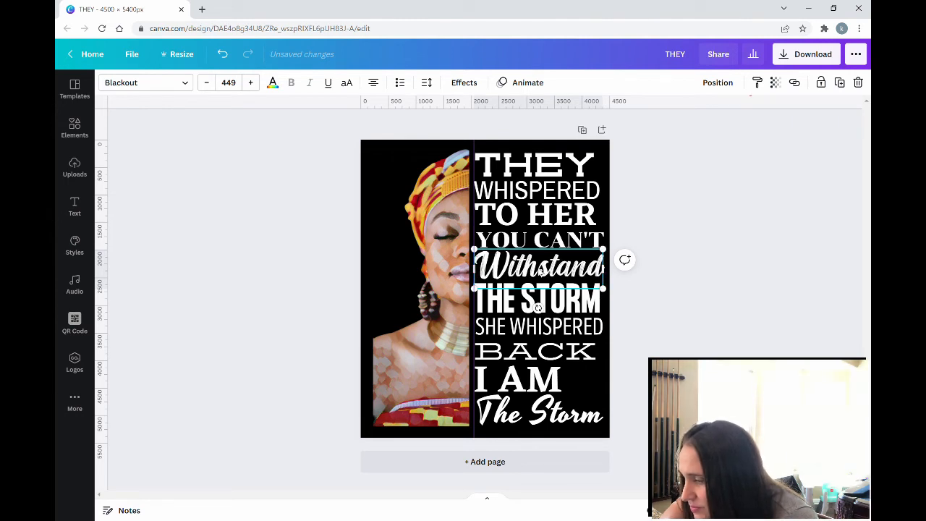
click(742, 285)
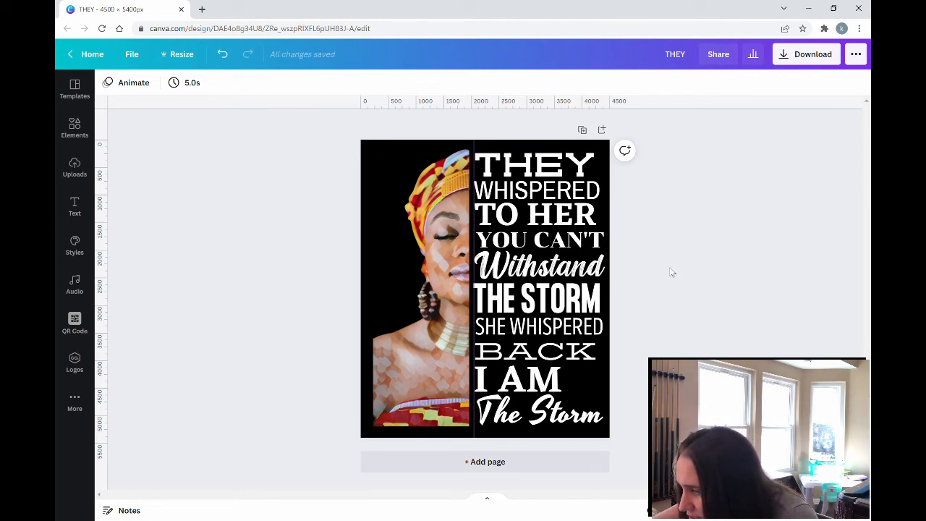
Nudge "YOU CAN'T", "SHE WHISPERED" and the script "The Storm" slightly left, and remove the vertical guide from the page
click(578, 237)
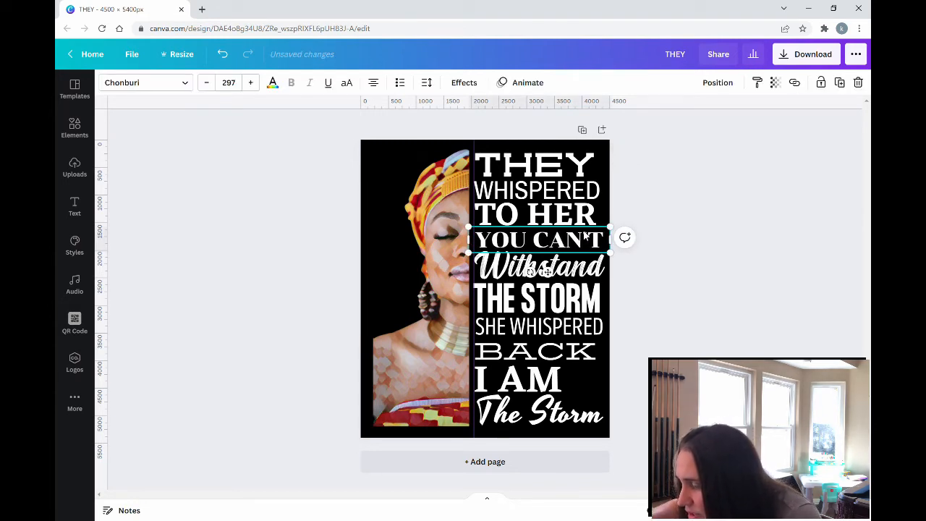
click(672, 289)
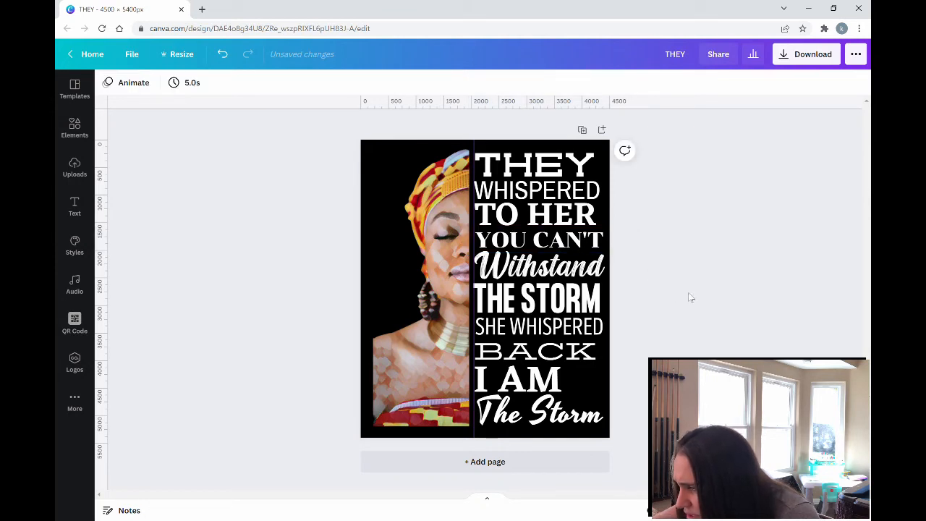
click(572, 329)
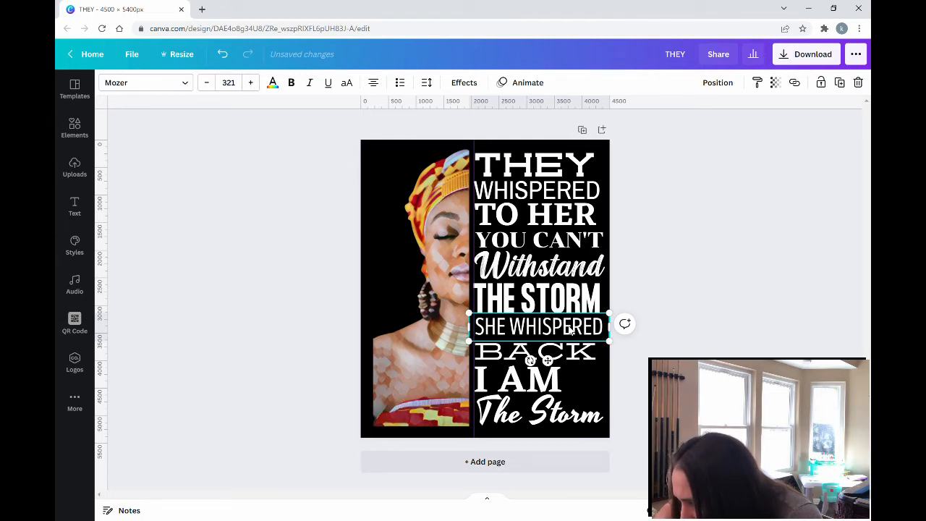
click(777, 355)
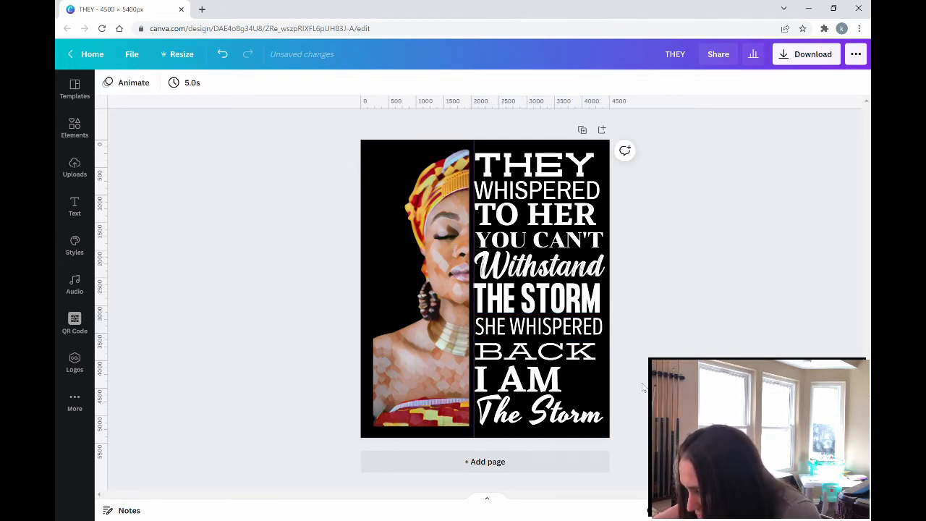
click(568, 419)
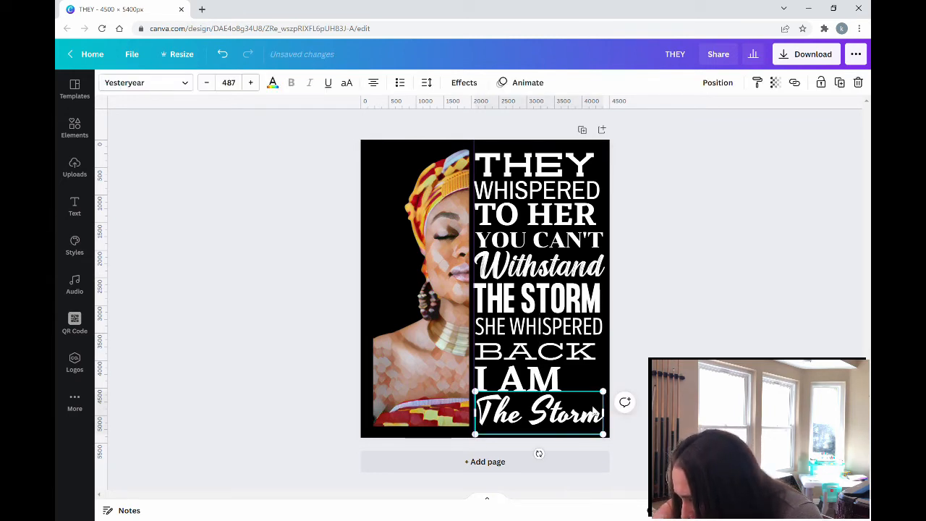
click(712, 331)
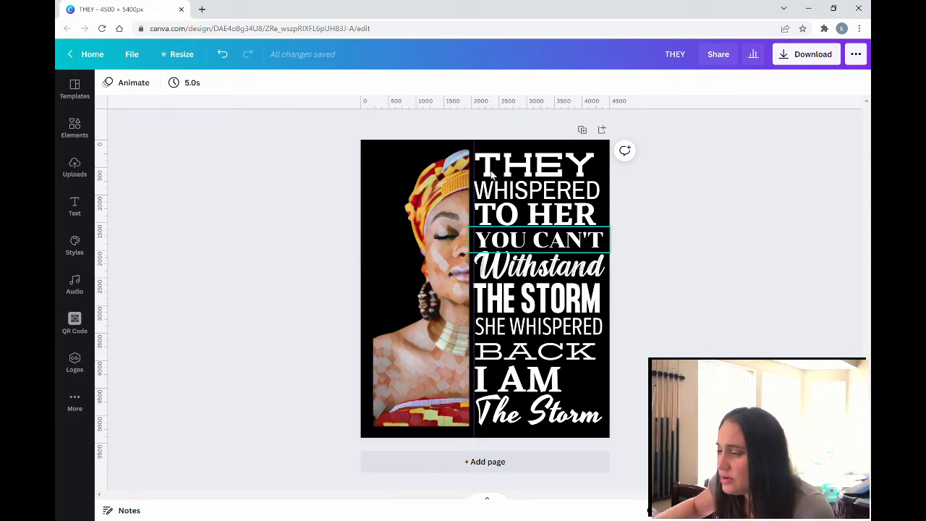
drag(465, 147, 60, 154)
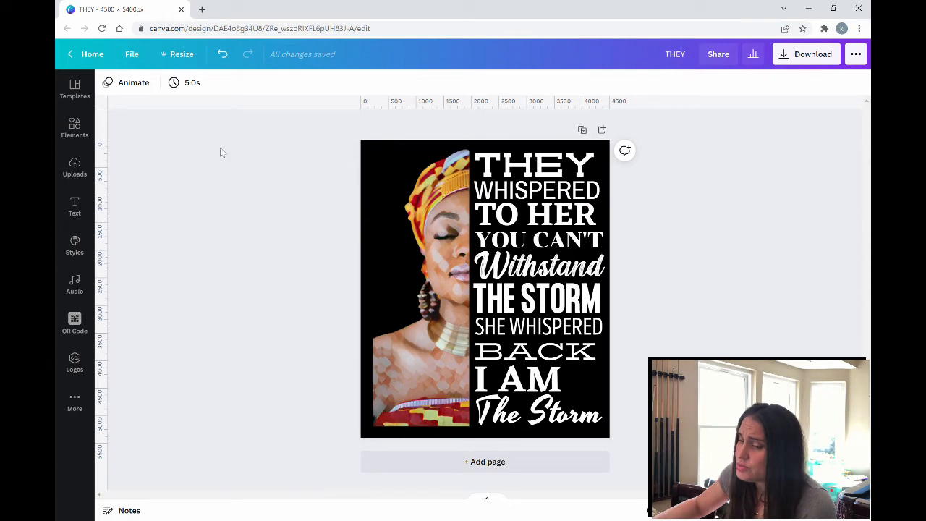
Search the elements for "frames" and open the Frames collection
click(74, 129)
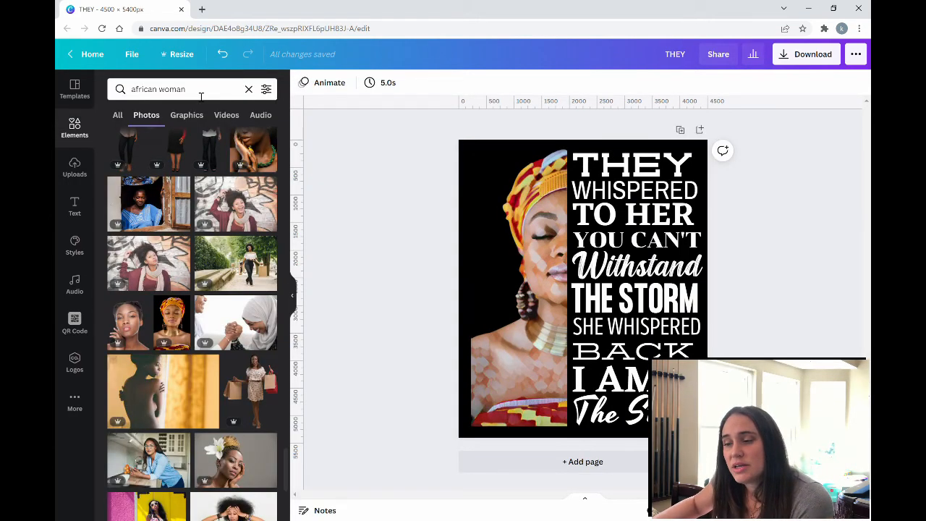
click(120, 86)
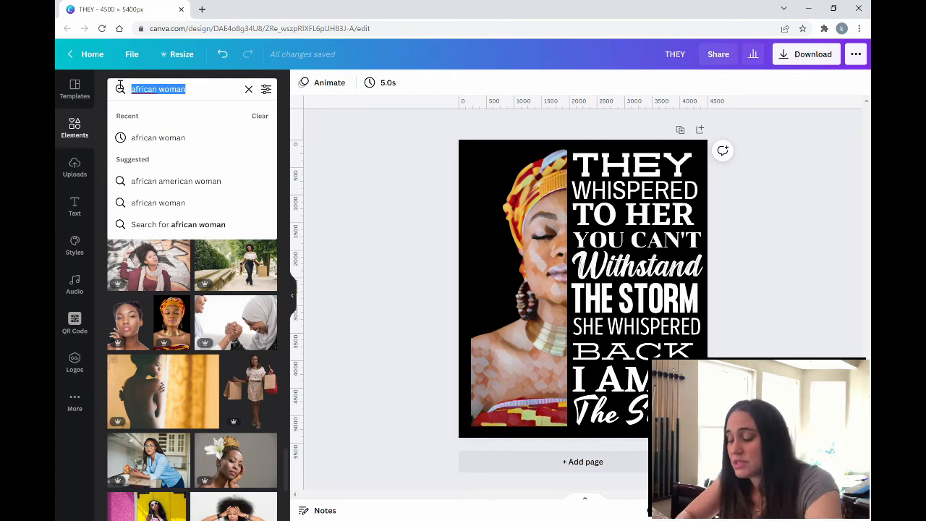
text(frames)
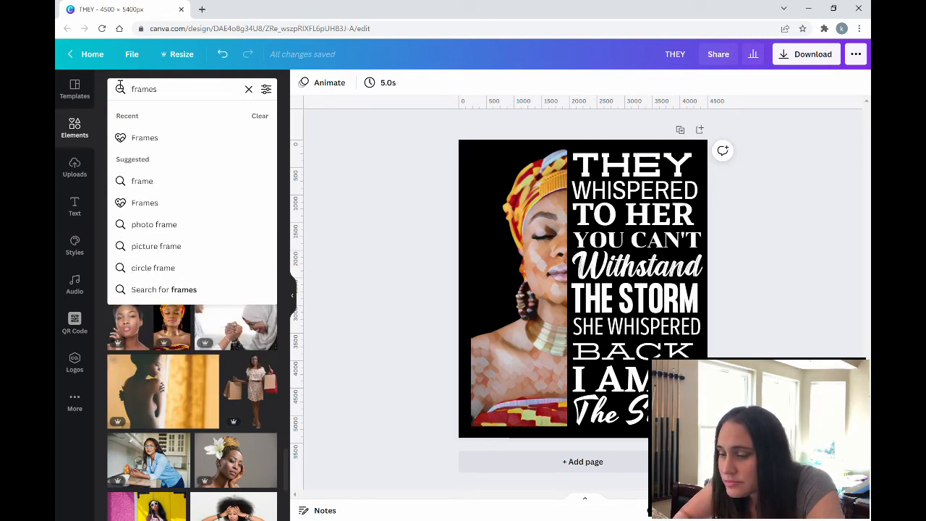
click(152, 201)
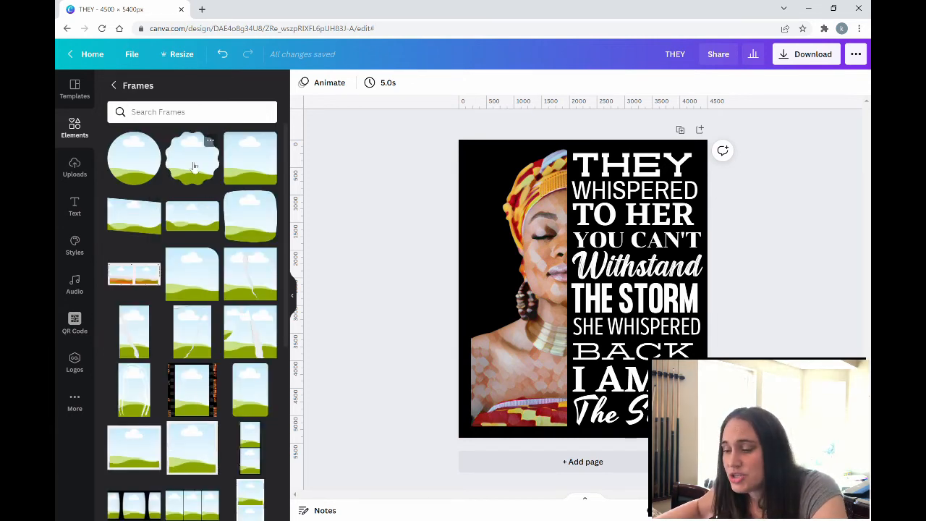
Add the plain half-circle frame from the Frames collection and place it over the portrait's lower face, flush with the page's left edge
scroll(199, 189, down, 5)
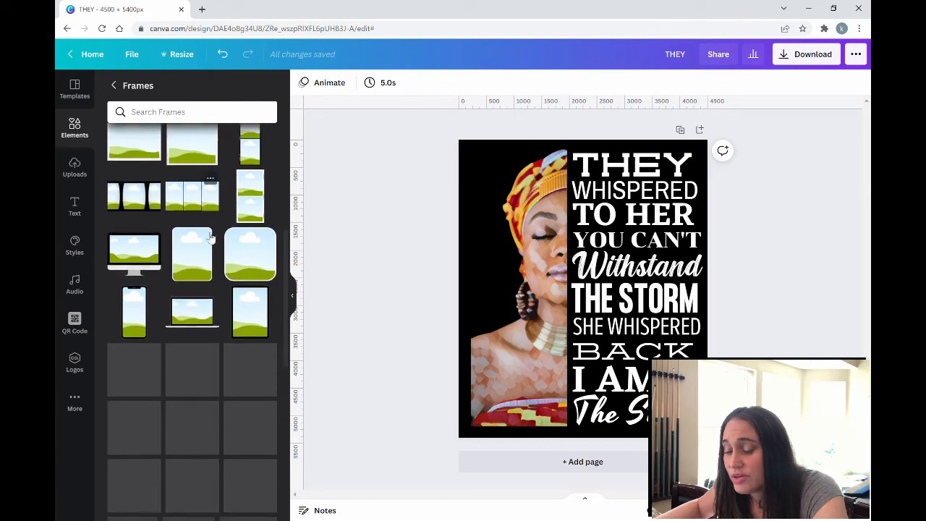
scroll(202, 244, down, 4)
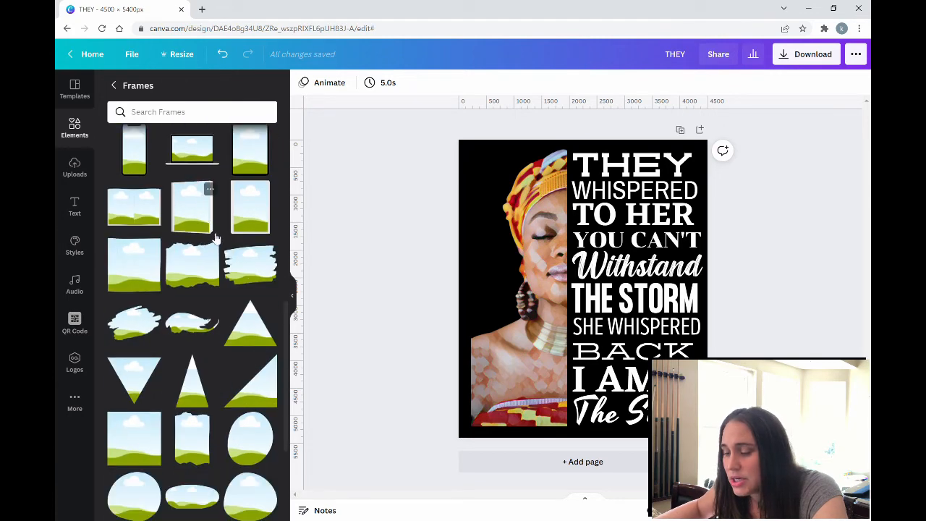
scroll(211, 239, down, 1)
scroll(213, 239, down, 4)
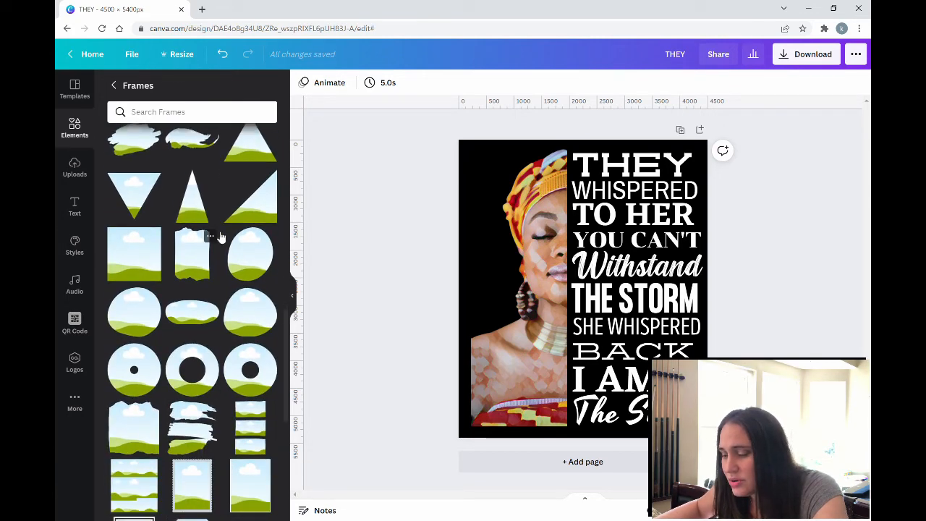
scroll(220, 237, down, 6)
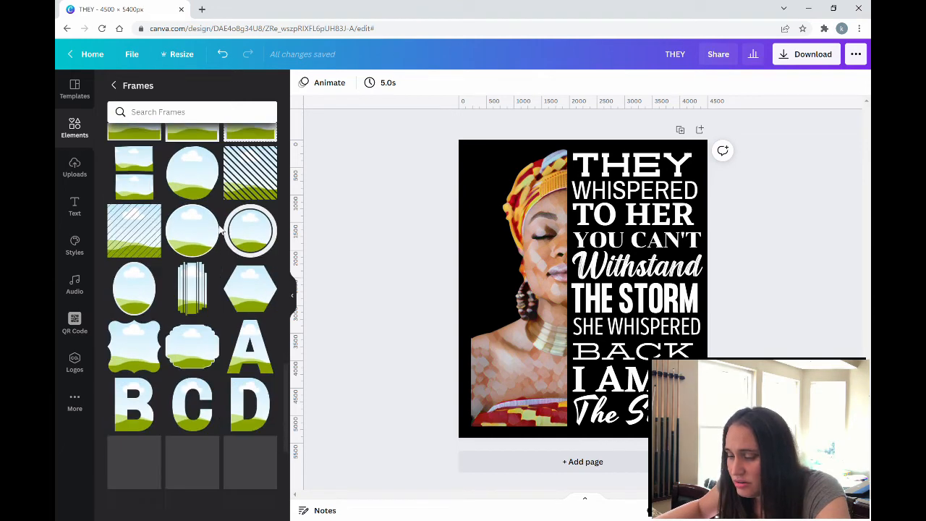
scroll(227, 227, down, 5)
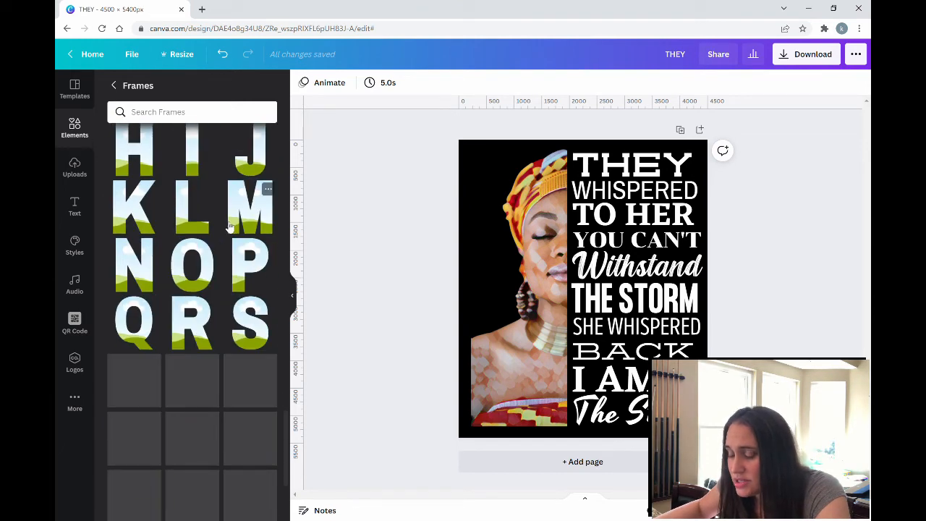
scroll(228, 229, down, 6)
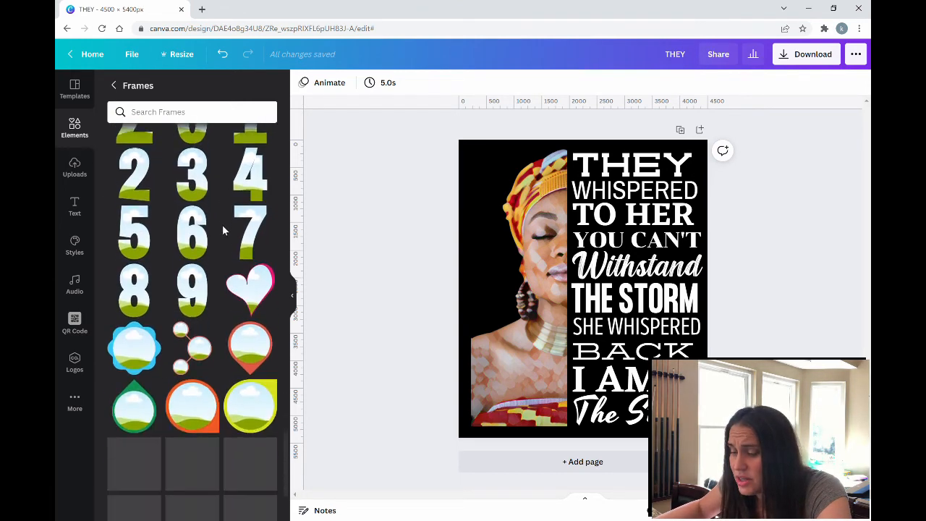
scroll(223, 230, down, 3)
scroll(222, 223, down, 3)
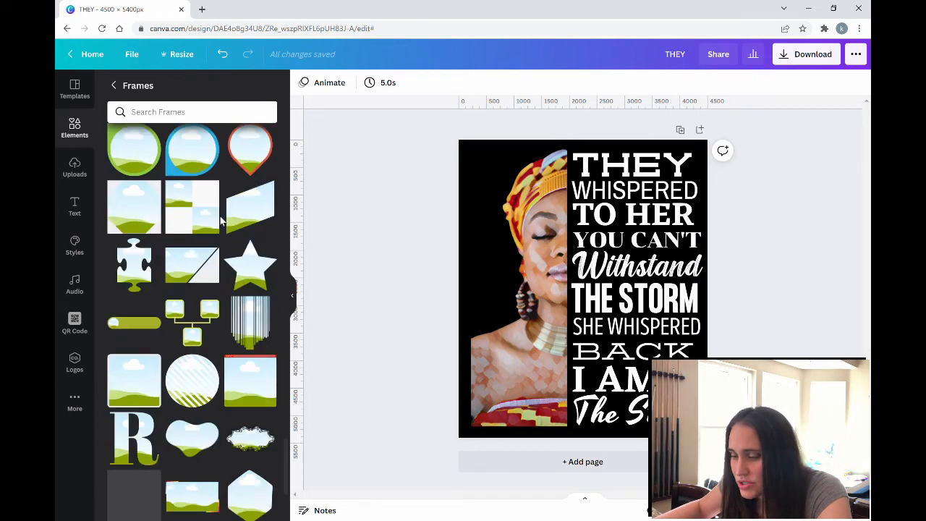
scroll(226, 217, down, 3)
scroll(230, 217, down, 3)
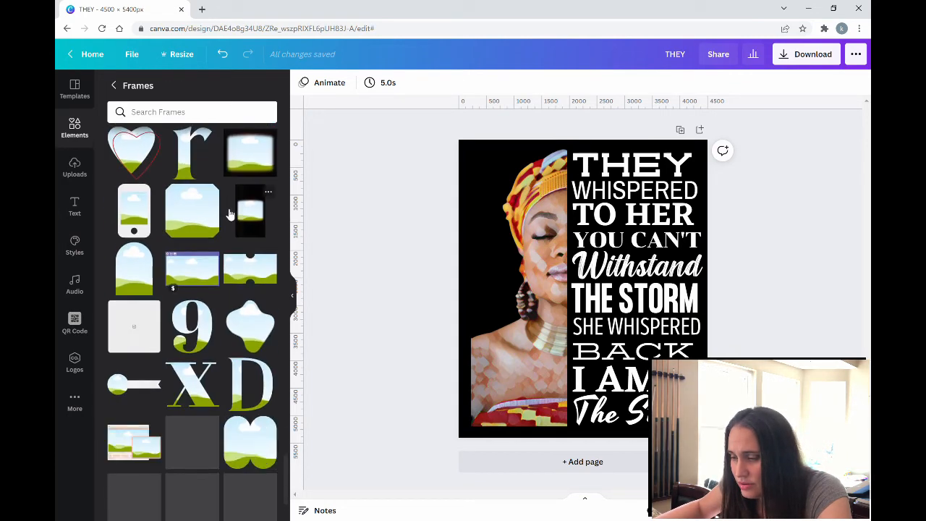
scroll(195, 261, down, 3)
scroll(187, 270, down, 3)
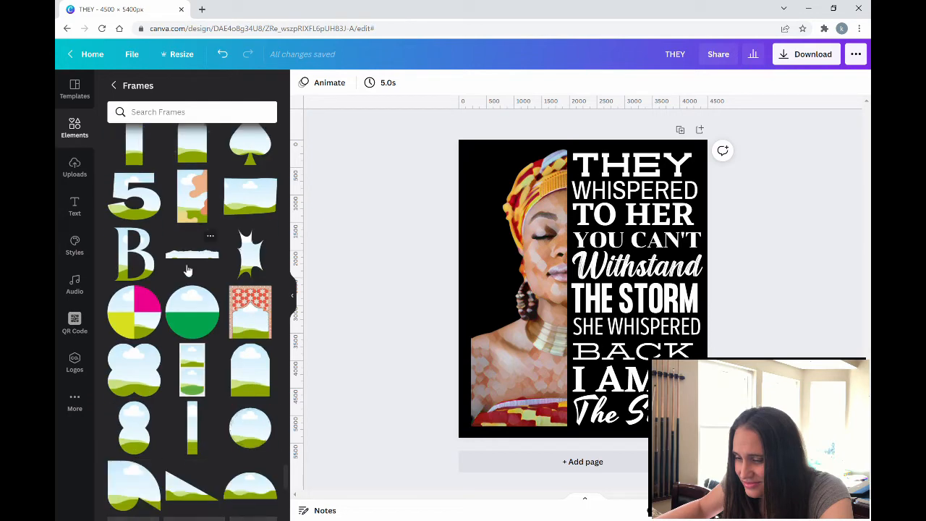
scroll(188, 272, down, 3)
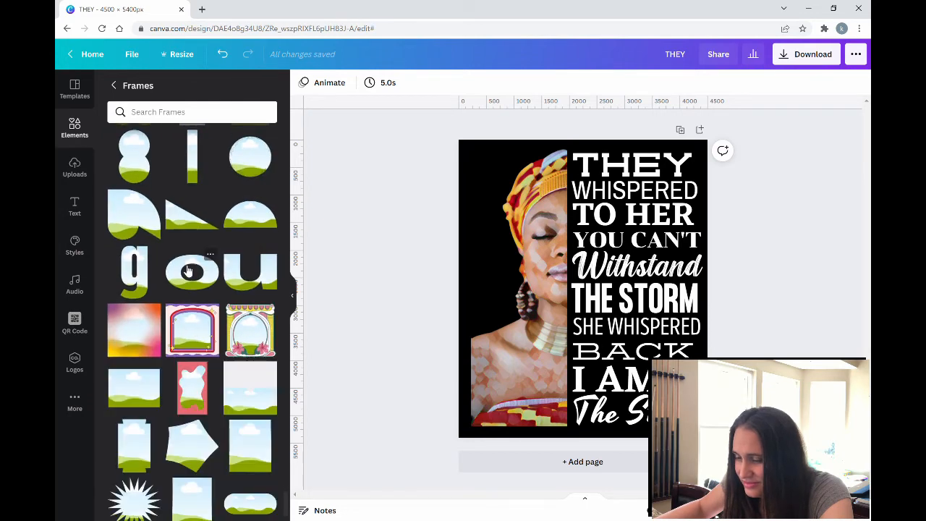
click(253, 220)
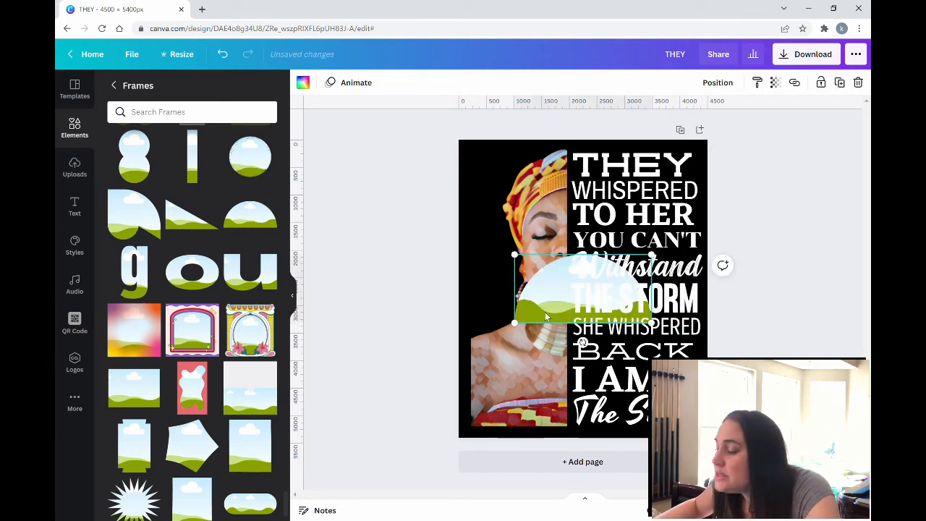
drag(543, 314, 487, 311)
click(387, 289)
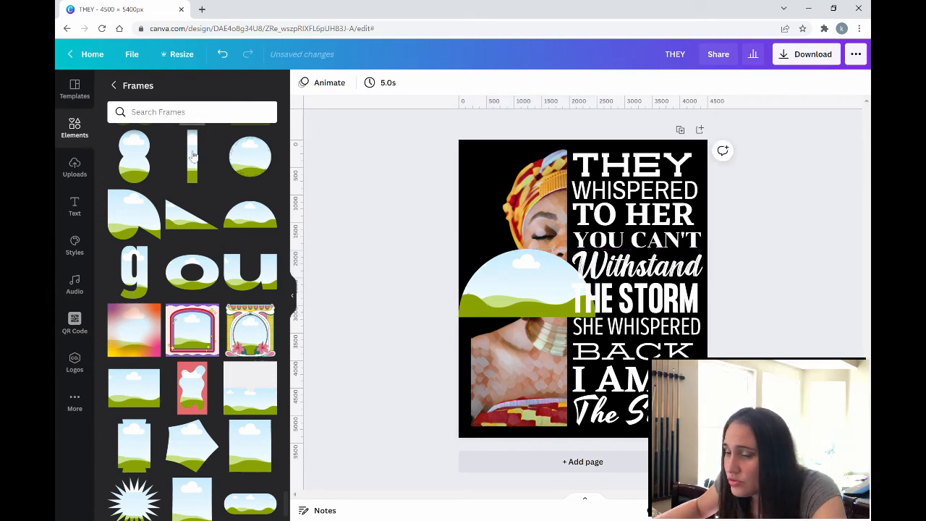
Search all elements for "african pattern" and restrict the results to photos
click(116, 87)
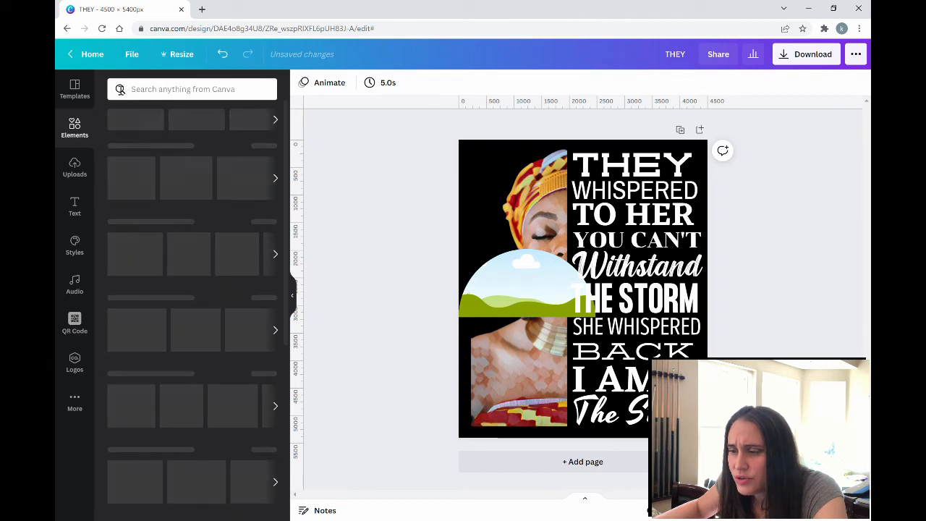
click(154, 91)
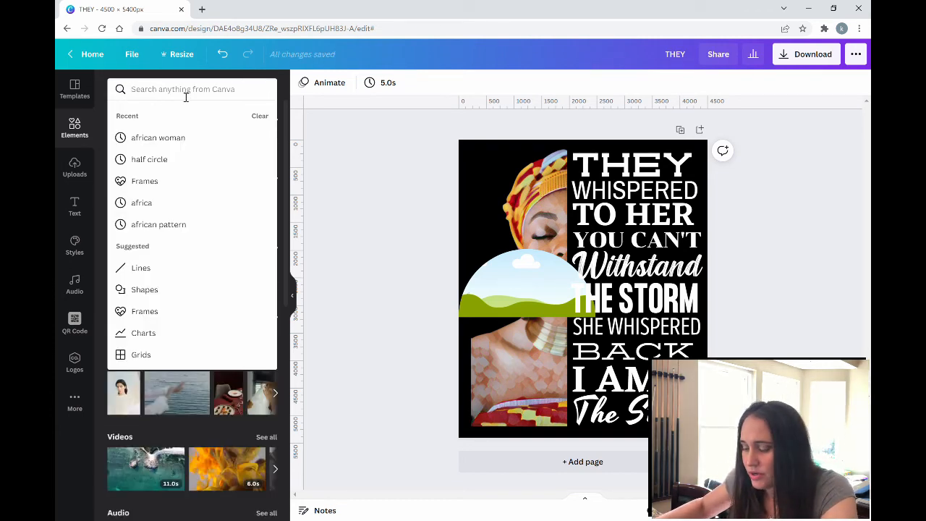
text(afr)
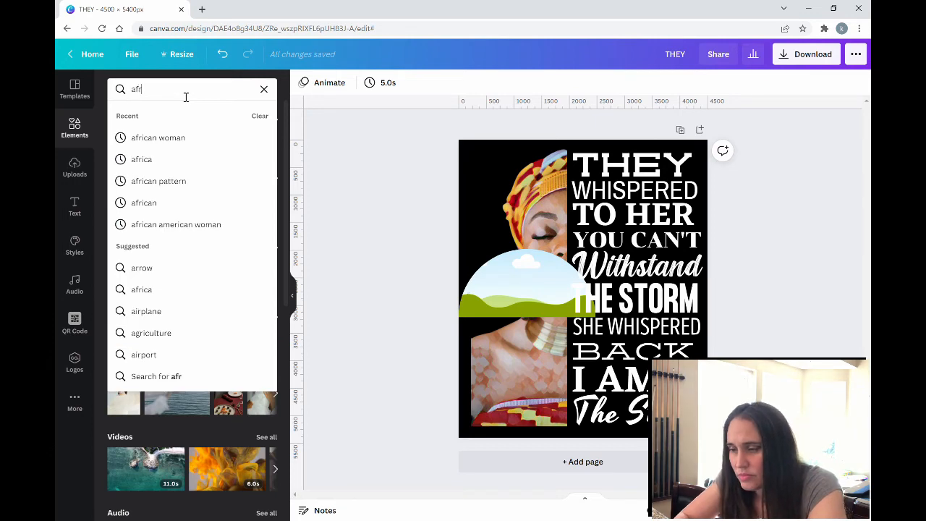
text(ican patter)
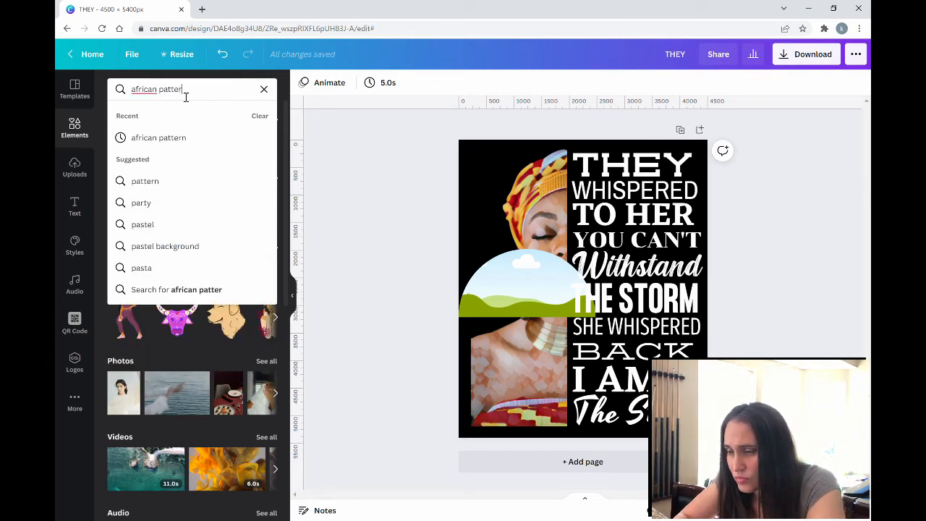
text(n)
key(Return)
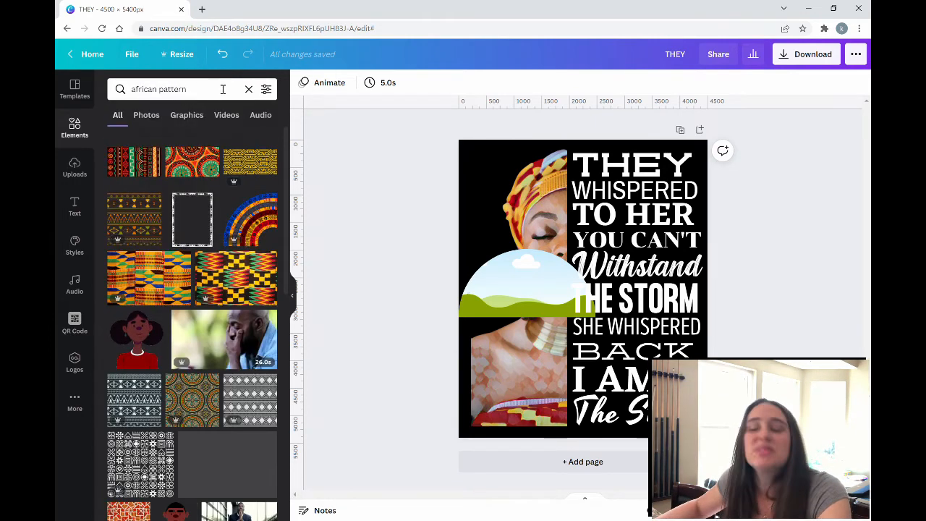
click(158, 123)
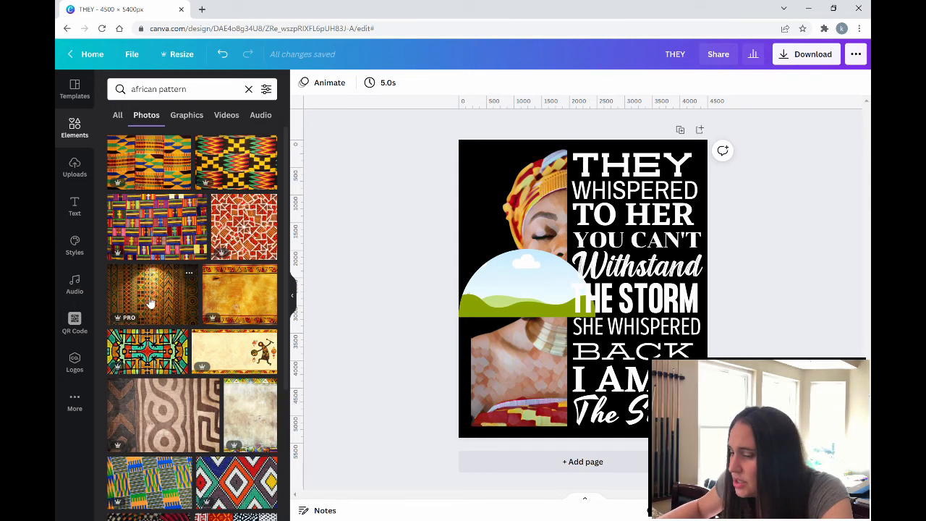
Fill the half-circle frame with the brown and gold pattern photo and rotate it a quarter turn so its flat side faces the quote
drag(150, 302, 508, 293)
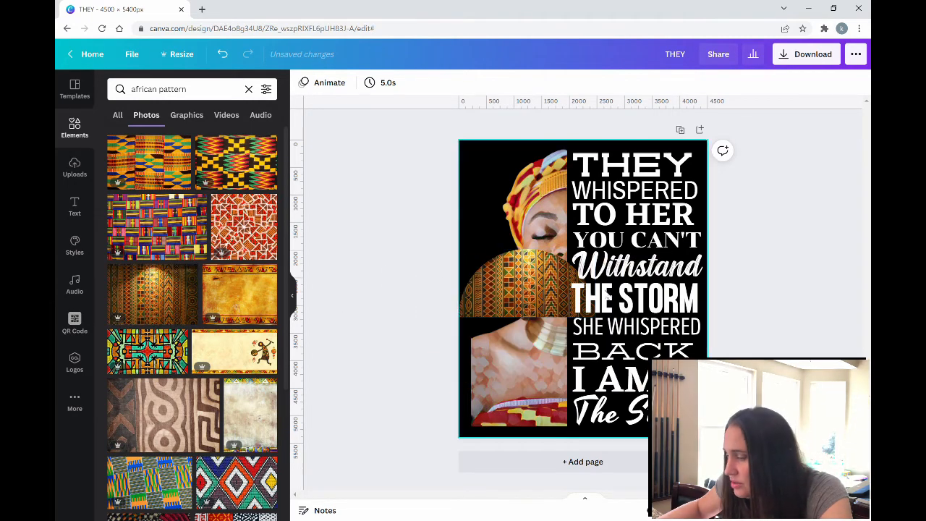
click(514, 286)
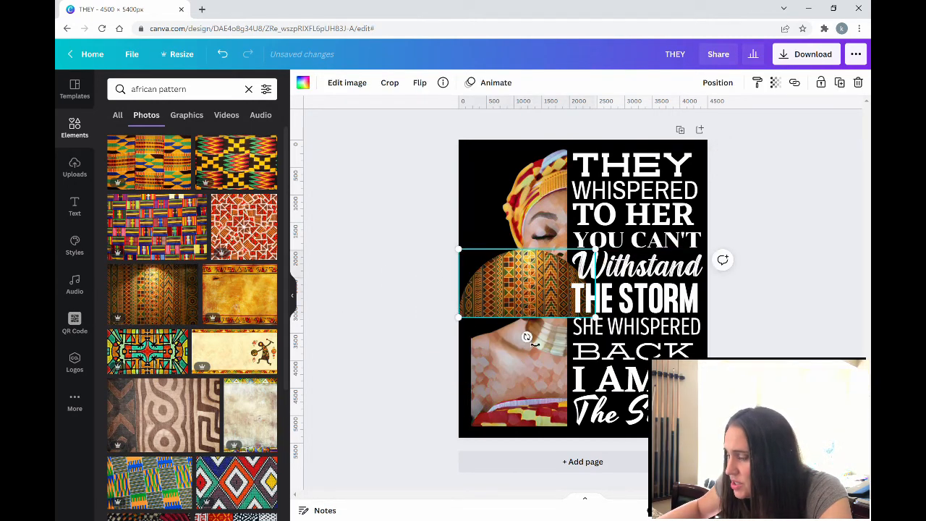
drag(527, 336, 563, 288)
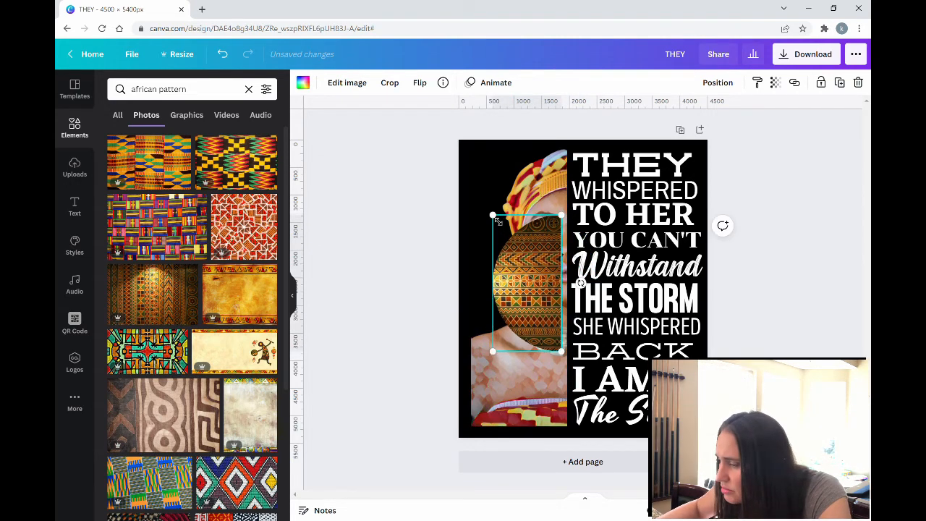
Enlarge the patterned half circle to about 3,528 x 1,764 and align its flat side with the portrait's straight edge
drag(496, 220, 461, 176)
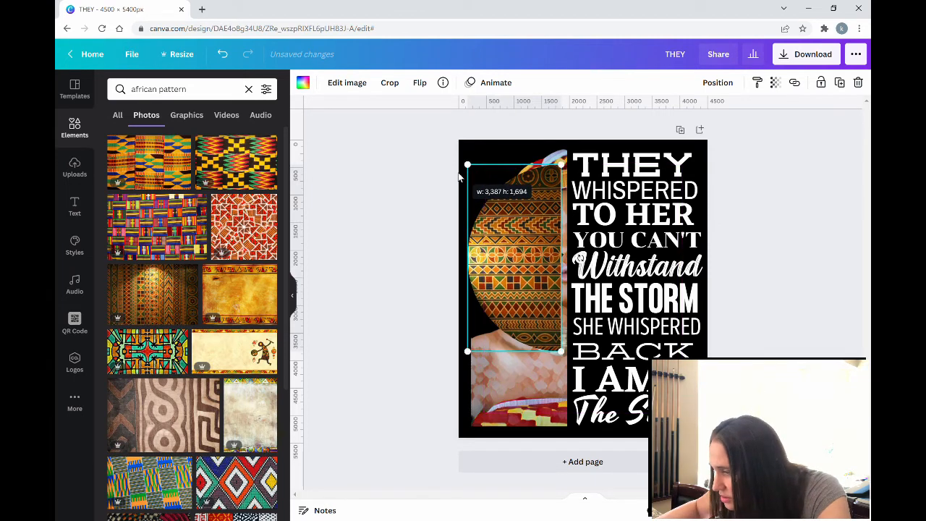
drag(562, 362, 569, 364)
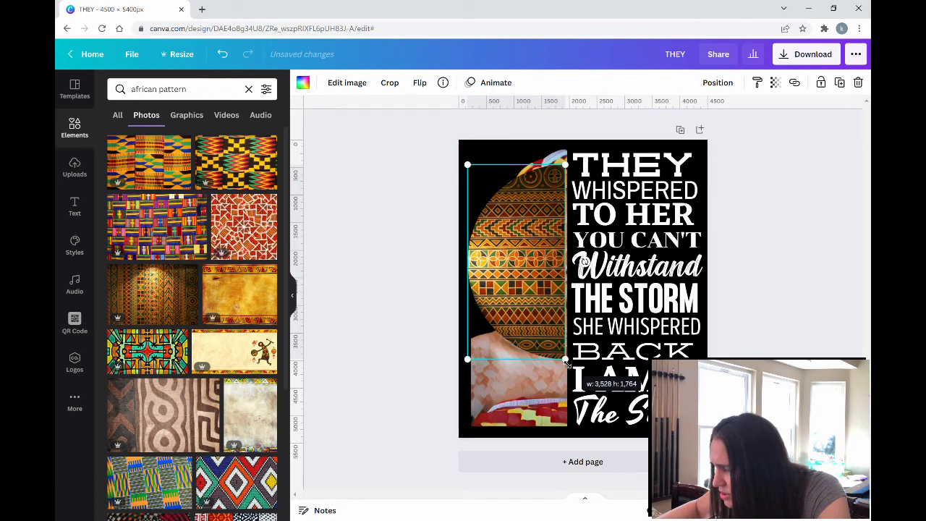
drag(567, 364, 568, 364)
drag(529, 311, 535, 320)
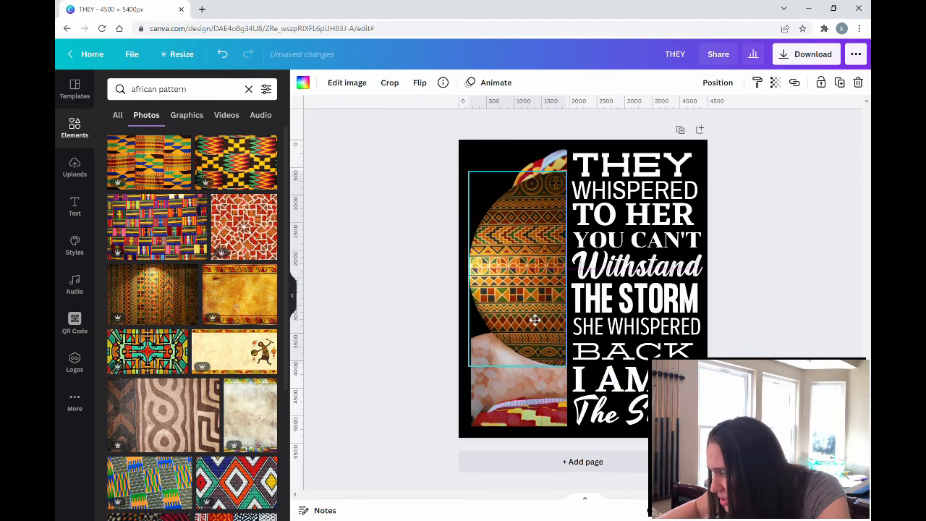
Send the patterned half circle to the back, behind the portrait
right_click(534, 320)
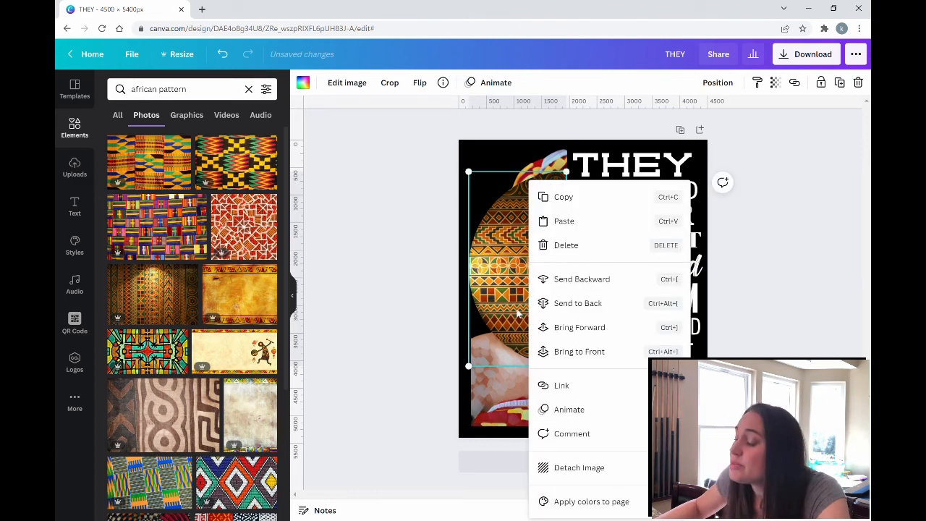
click(562, 312)
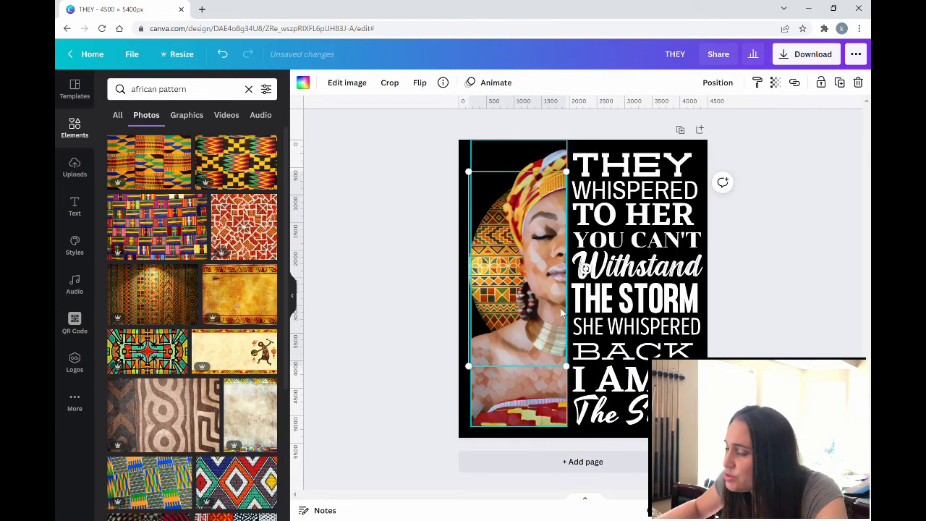
click(832, 311)
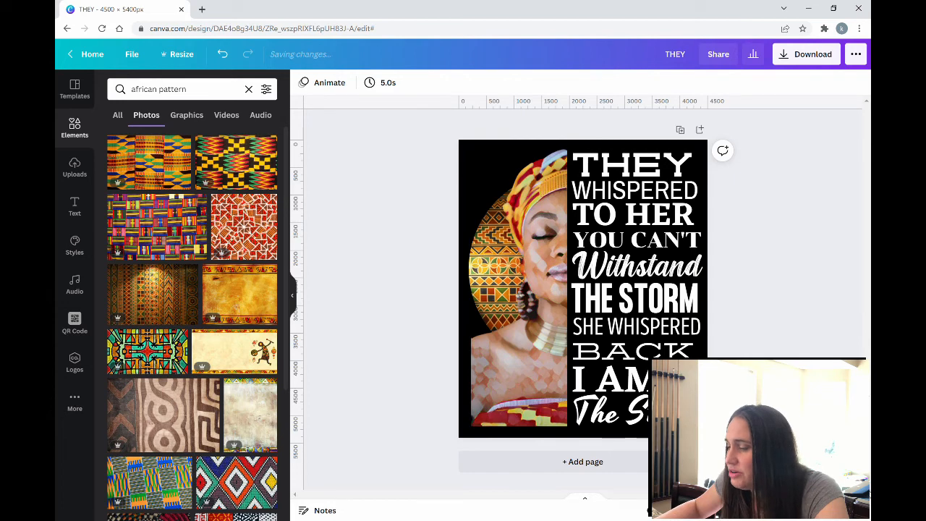
click(293, 296)
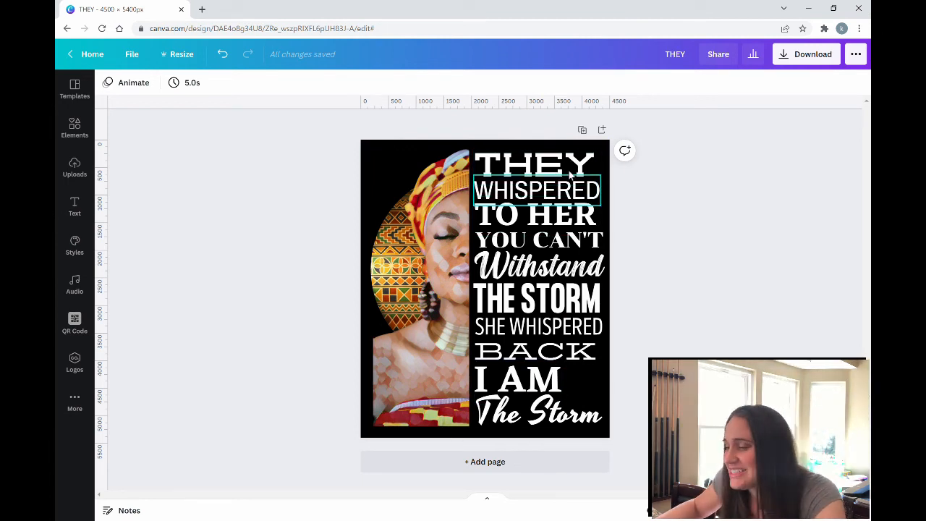
Color the word "THEY" with the dark red from the portrait's photo colors, and lighten it to #AD3731
click(510, 179)
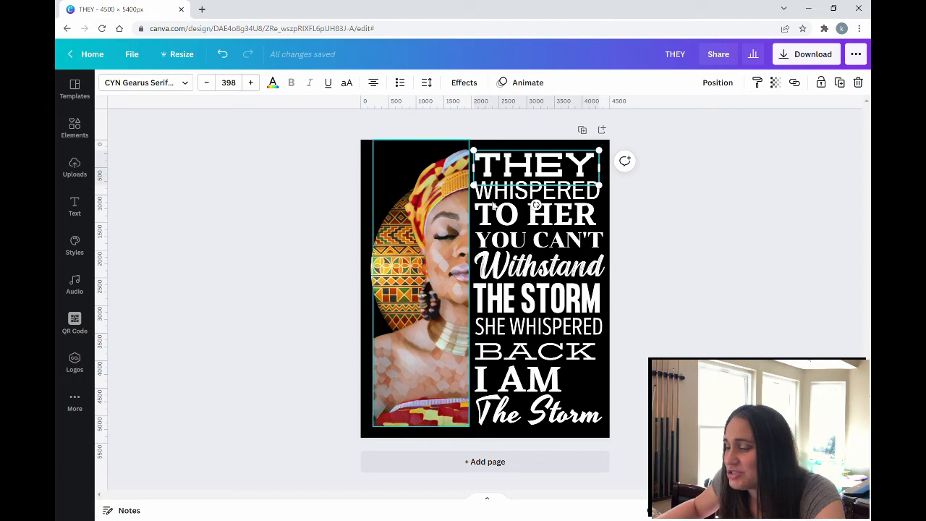
click(272, 84)
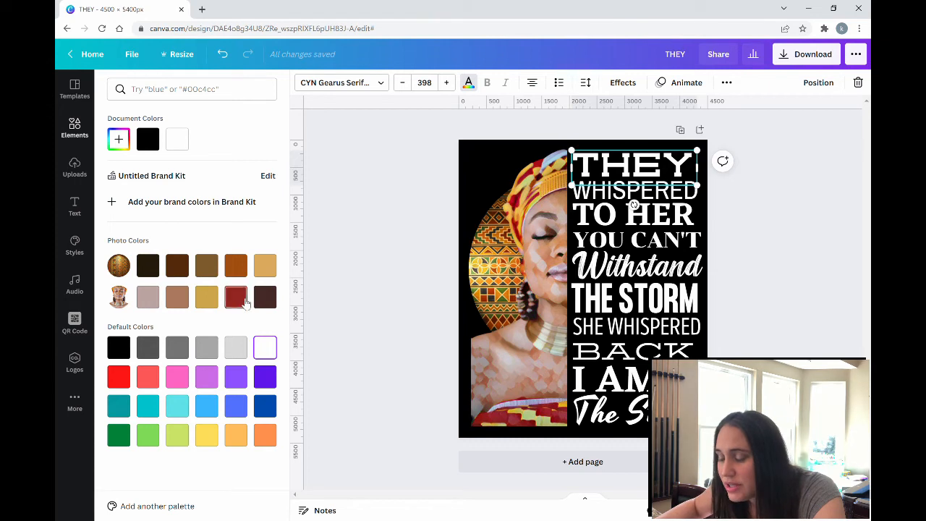
click(245, 303)
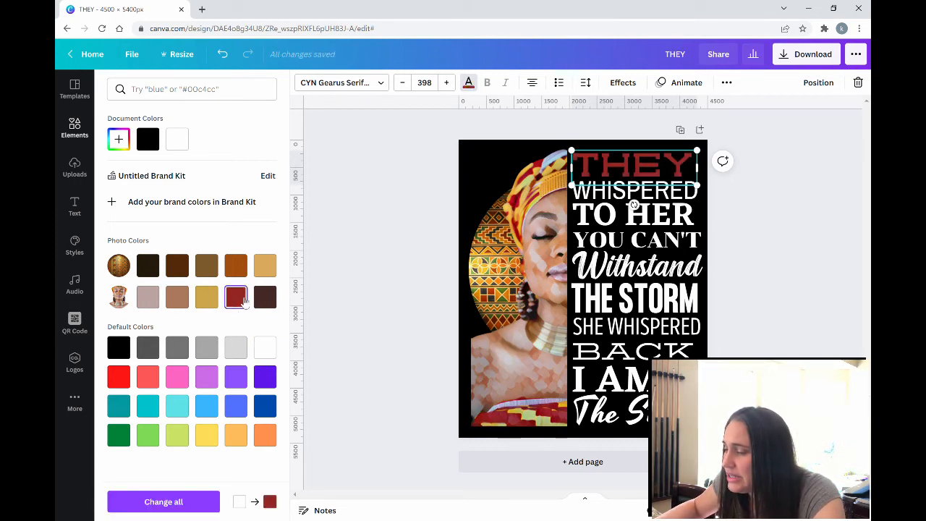
click(118, 139)
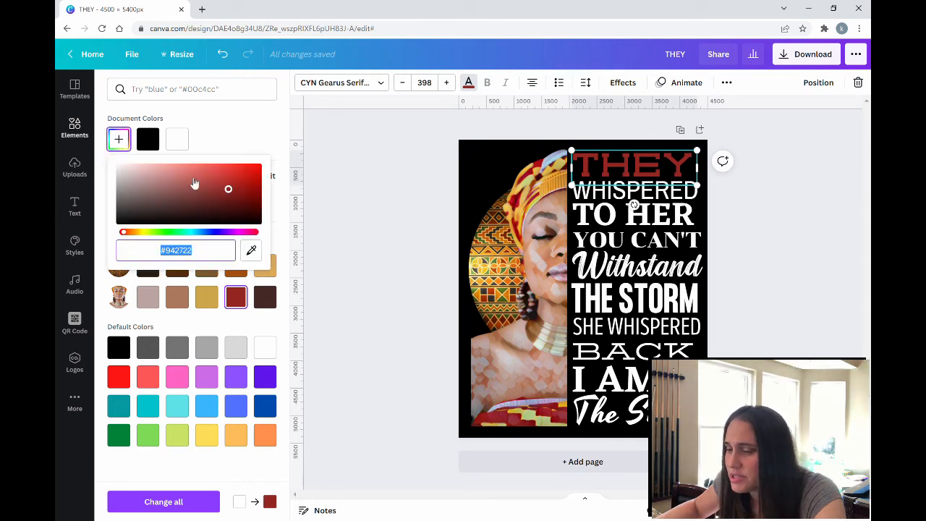
drag(231, 190, 228, 185)
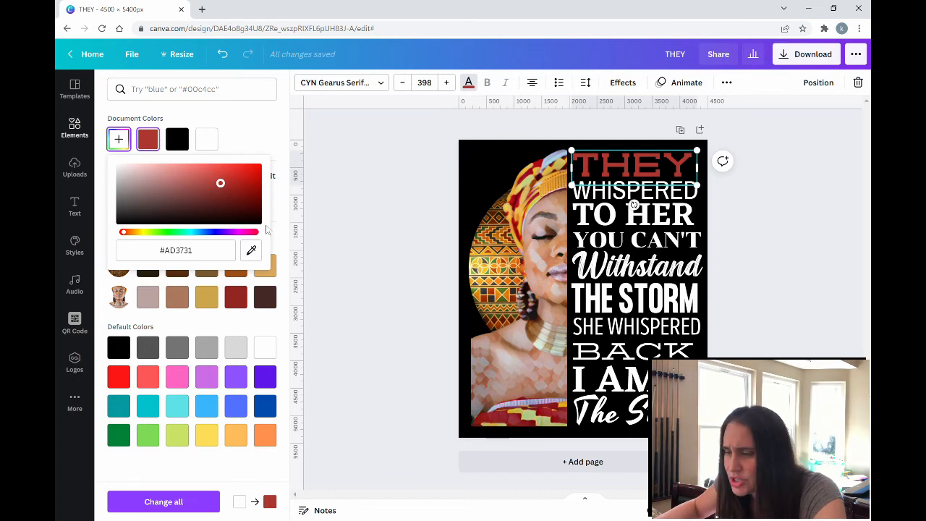
click(350, 356)
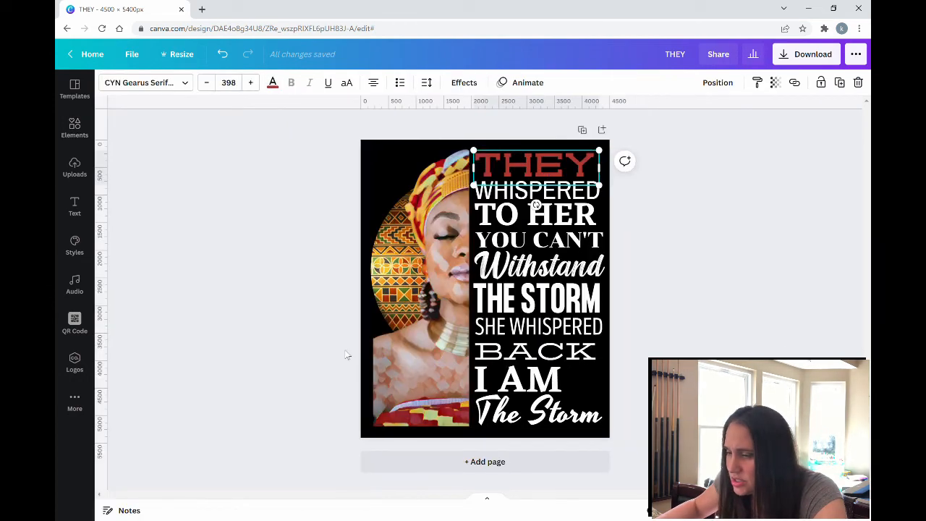
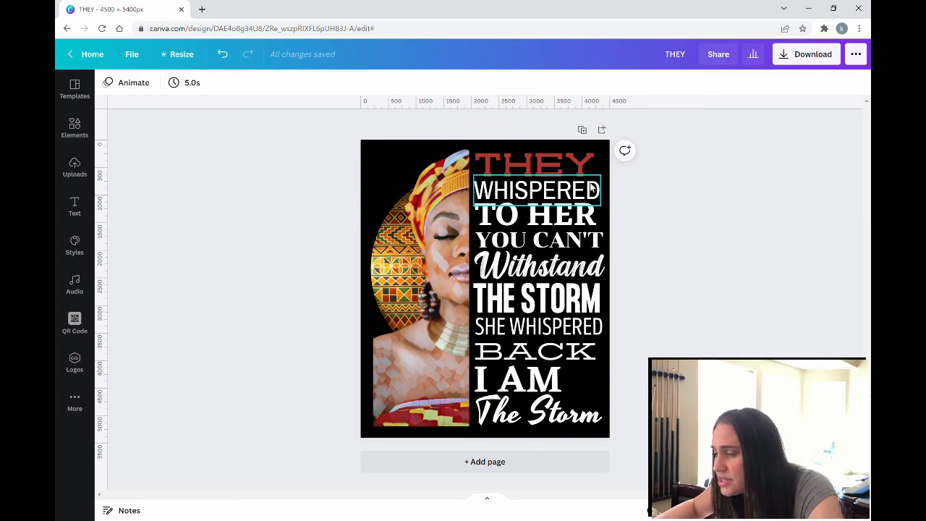
Color the quote lines "WHISPERED" and "TO HER" with the same document red as "THEY"
click(591, 188)
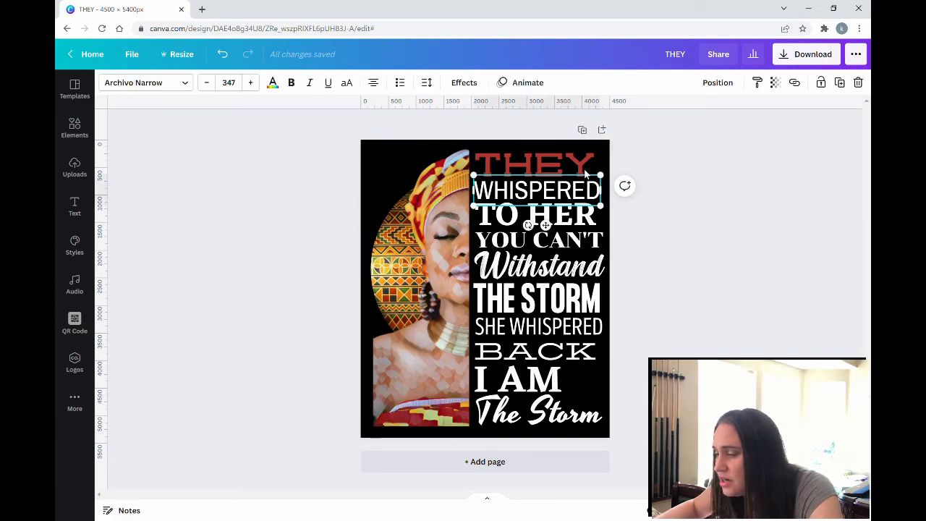
click(276, 84)
click(177, 140)
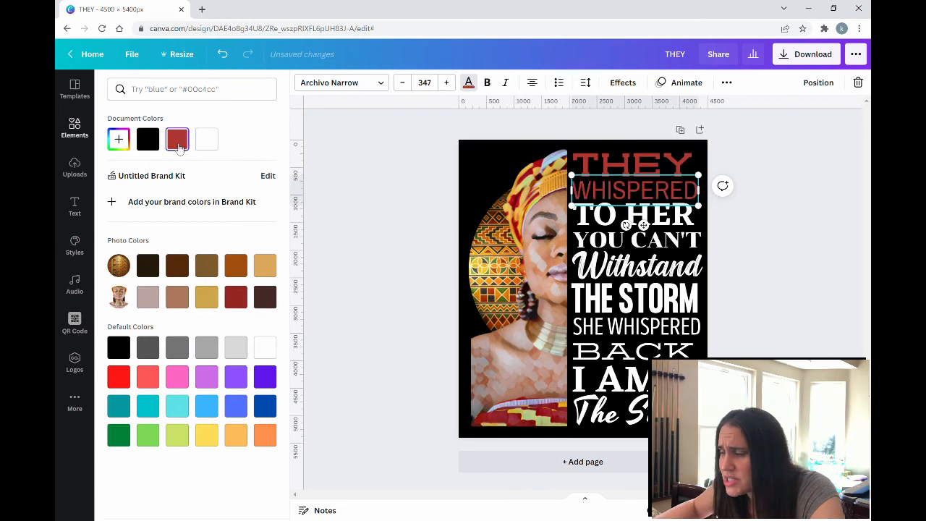
click(630, 215)
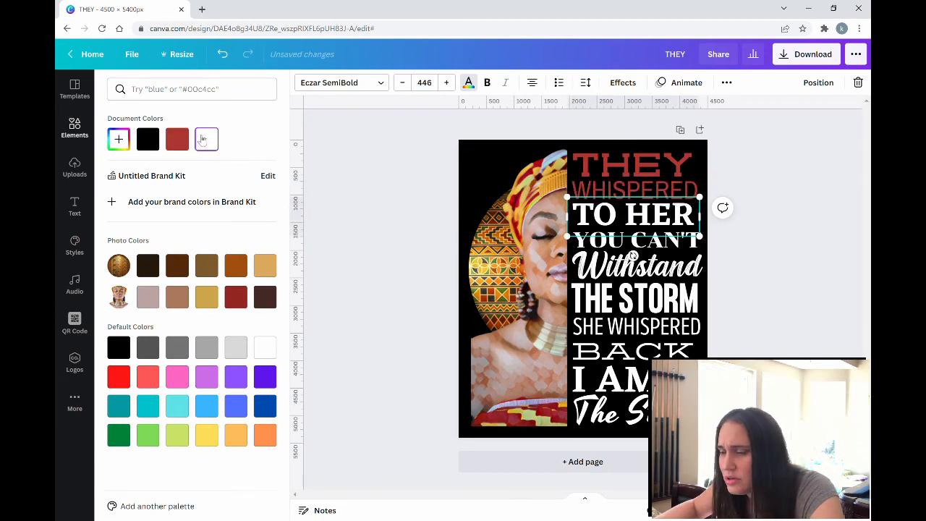
click(178, 141)
click(737, 257)
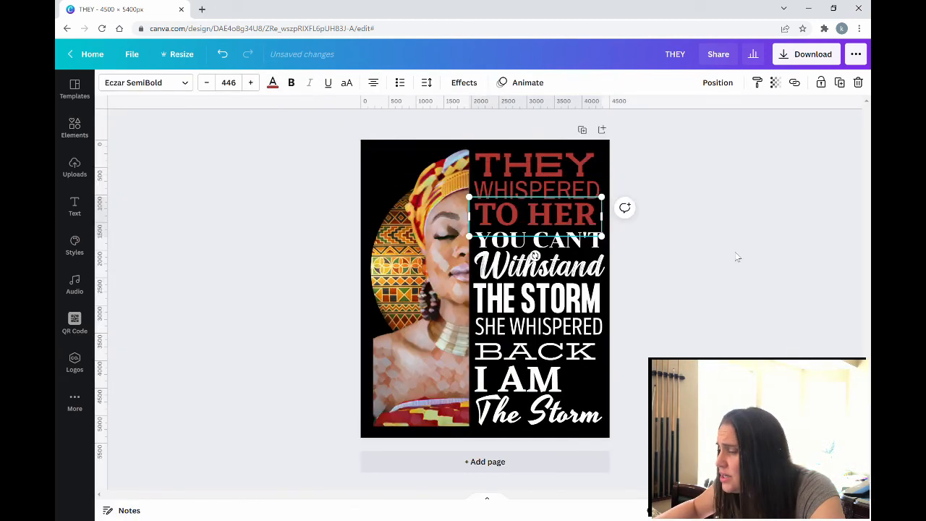
Color "YOU CAN'T" with the gold from the portrait's photo colors, and apply the same gold to "Withstand"
click(591, 243)
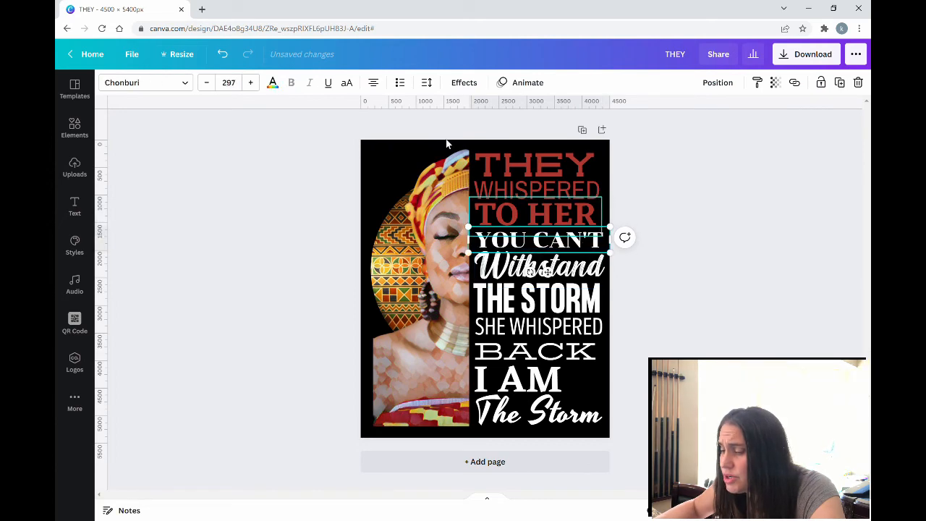
click(272, 82)
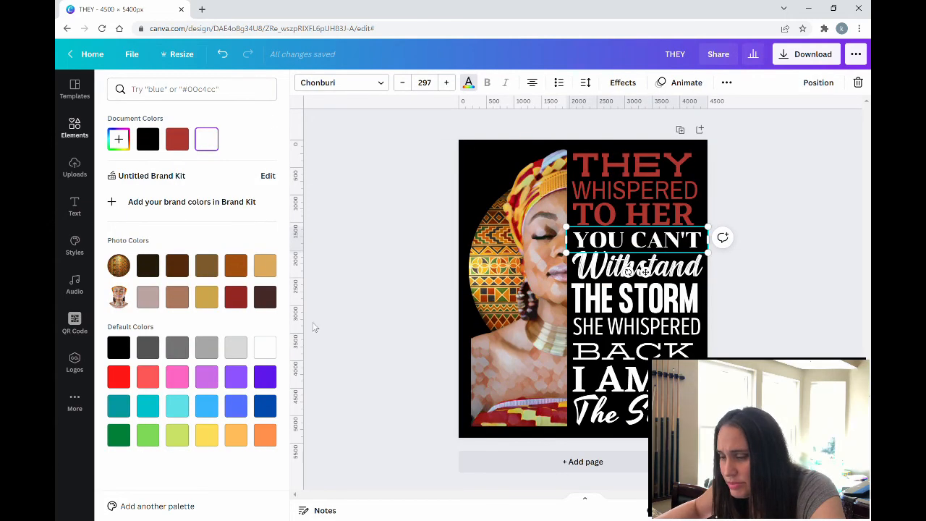
click(266, 269)
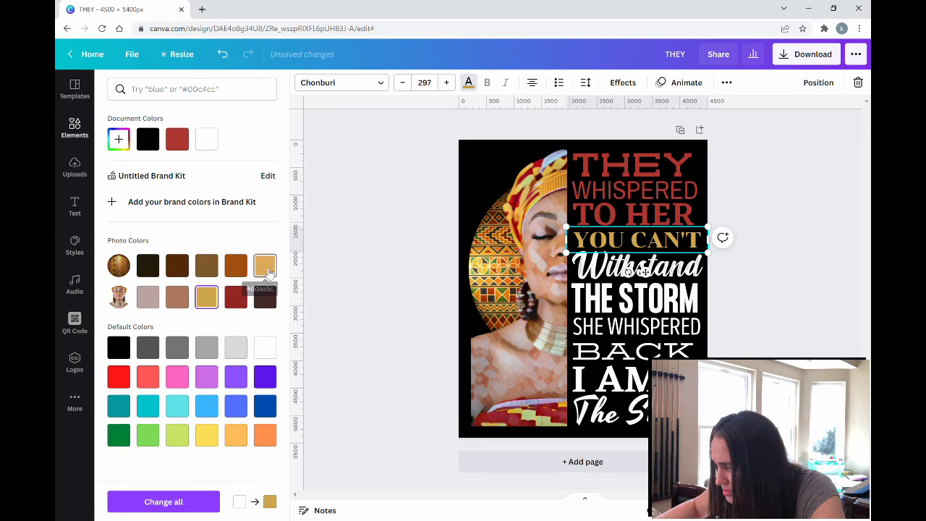
key(Escape)
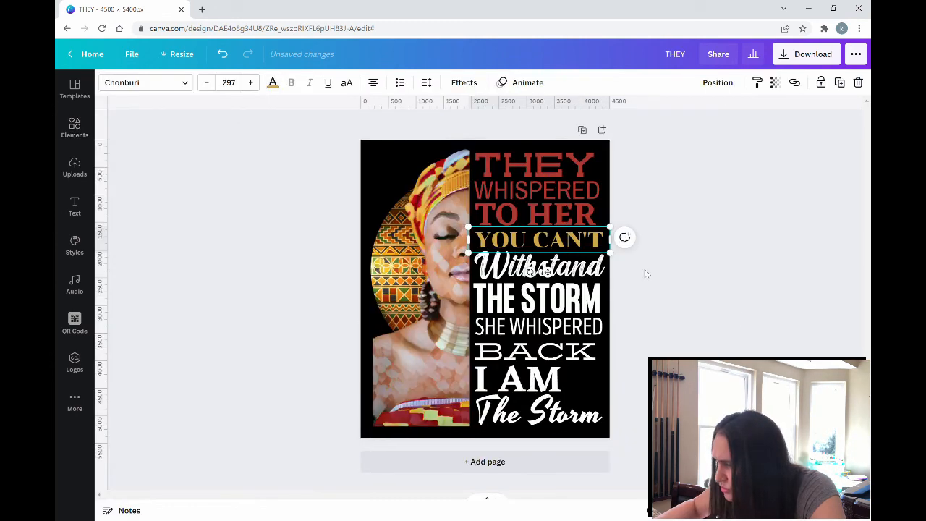
key(Tab)
click(272, 83)
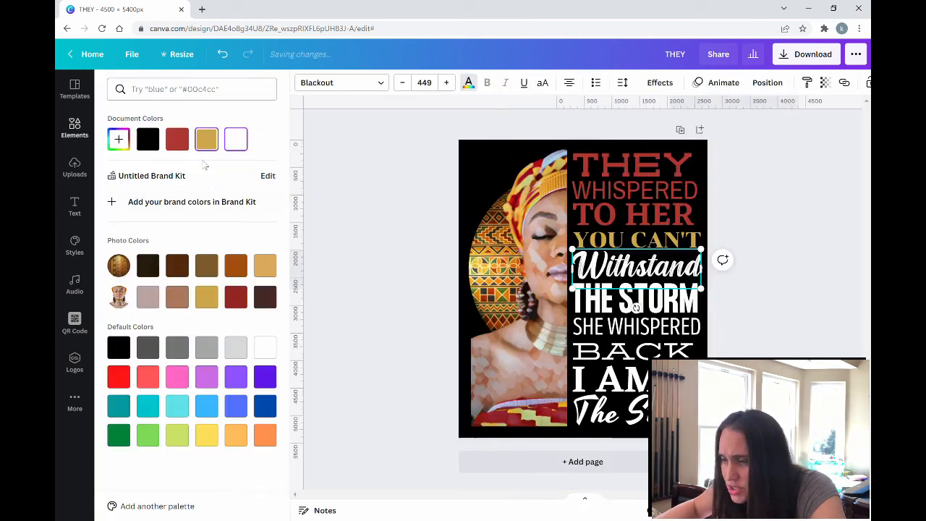
click(206, 139)
Apply the document gold to the quote lines "THE STORM" and "SHE WHISPERED"
click(636, 307)
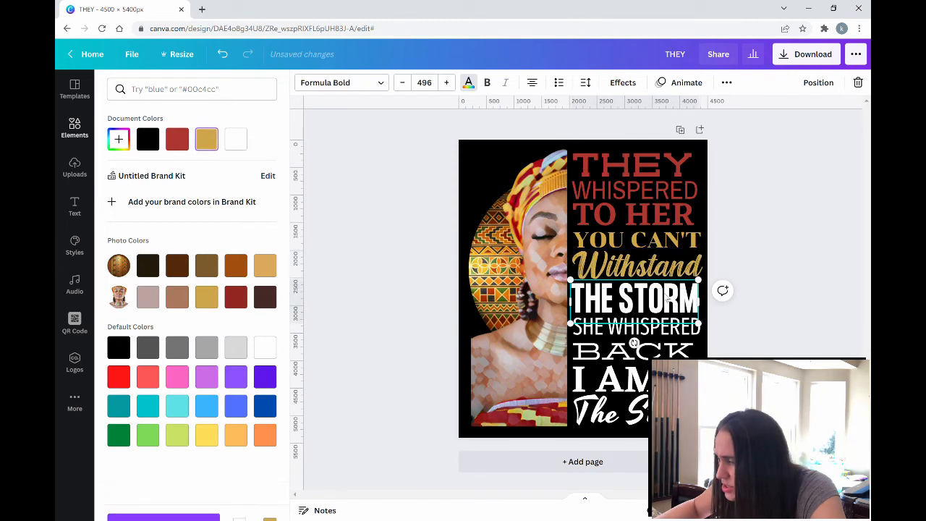
click(216, 141)
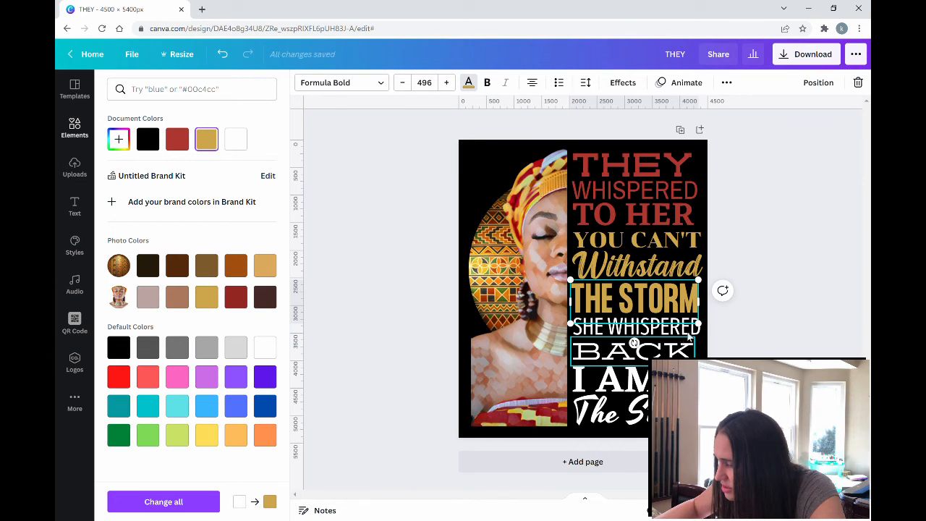
click(691, 329)
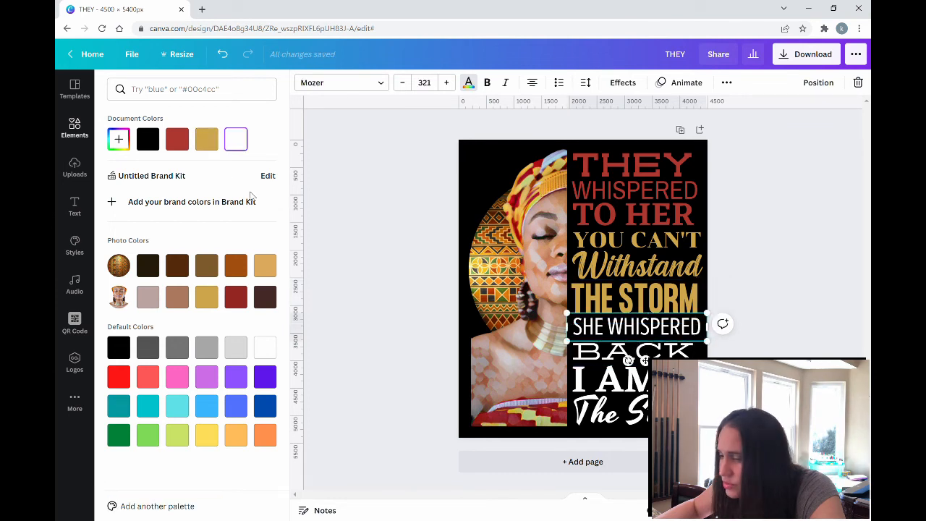
click(207, 143)
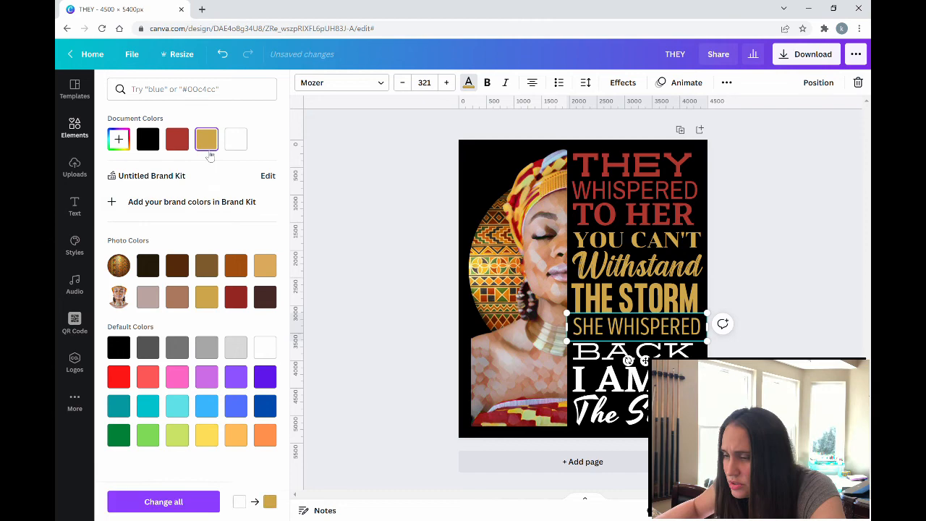
click(786, 286)
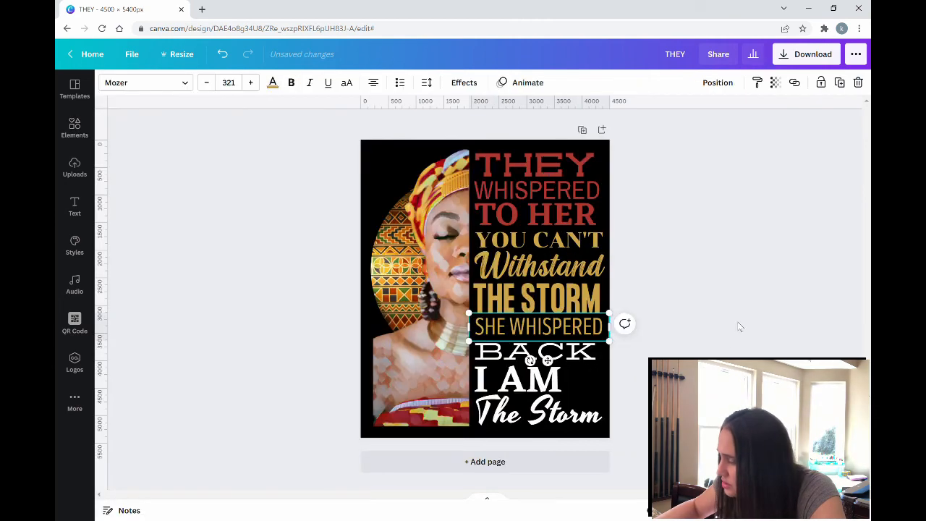
Color the word "BACK" with the default dark green, and soften it to #30A261
click(590, 354)
click(272, 82)
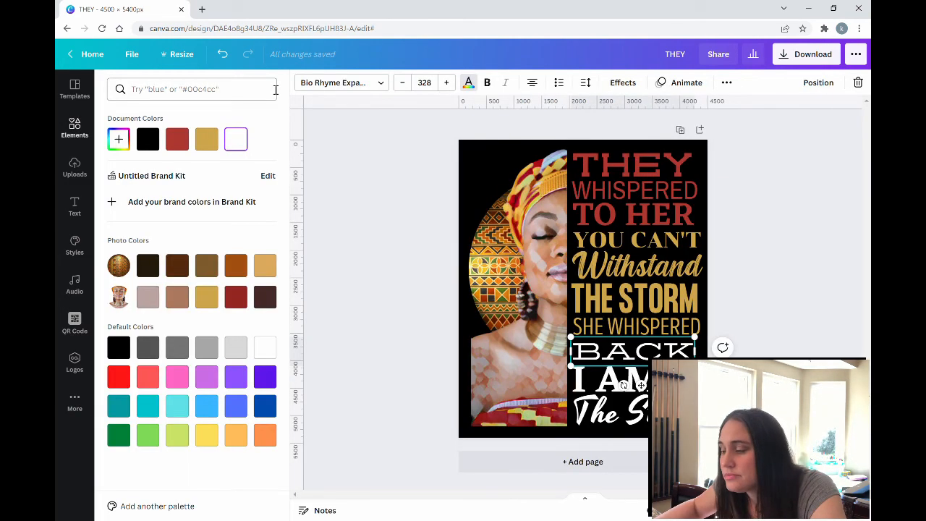
click(118, 434)
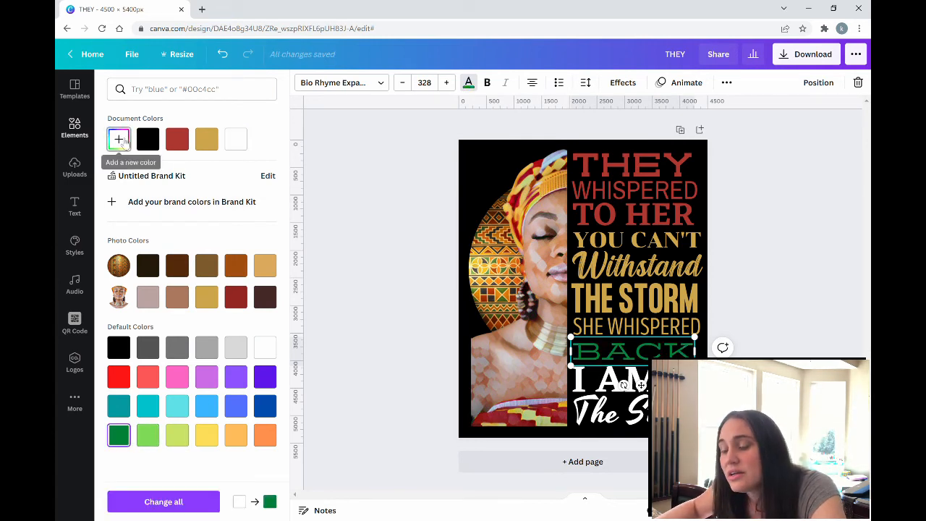
click(119, 139)
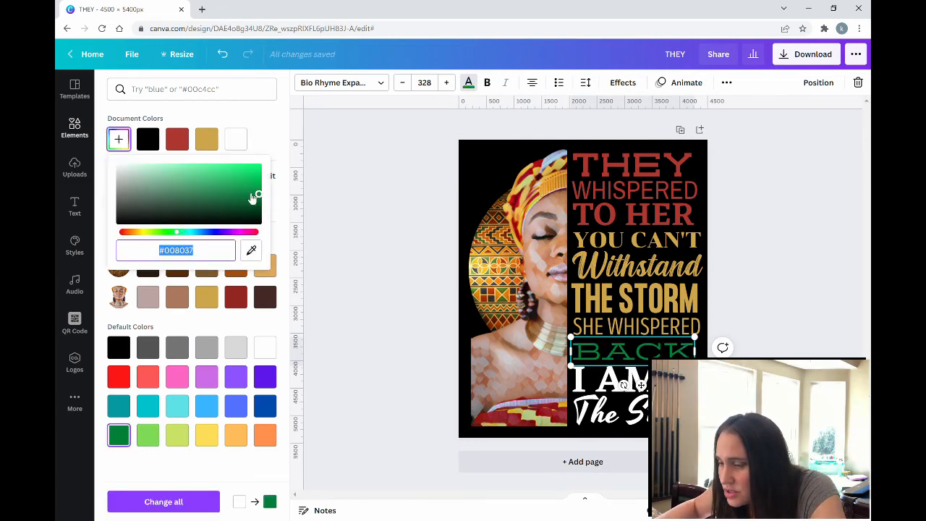
click(230, 191)
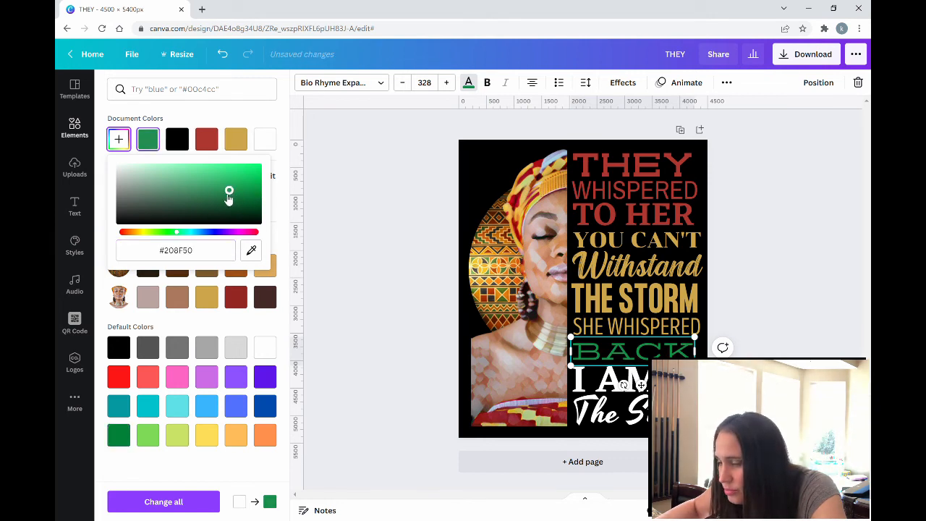
drag(228, 192, 224, 194)
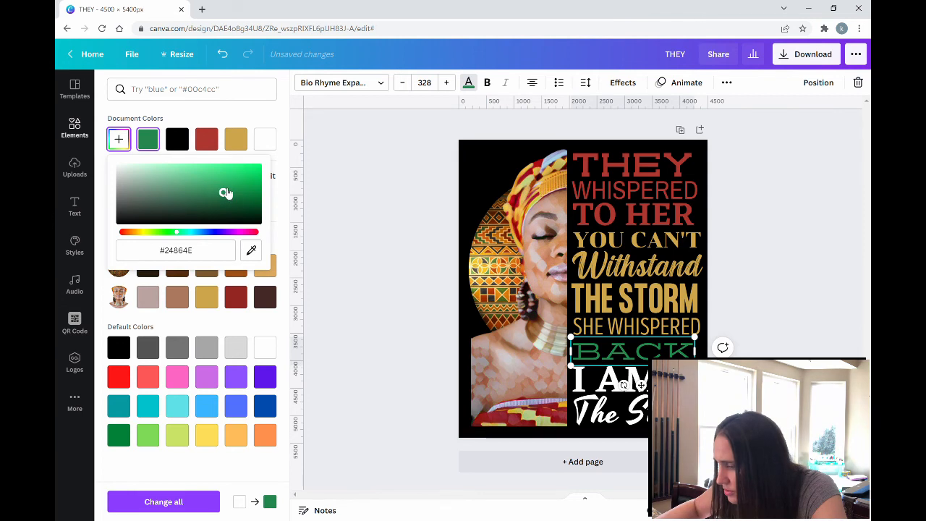
drag(224, 192, 225, 187)
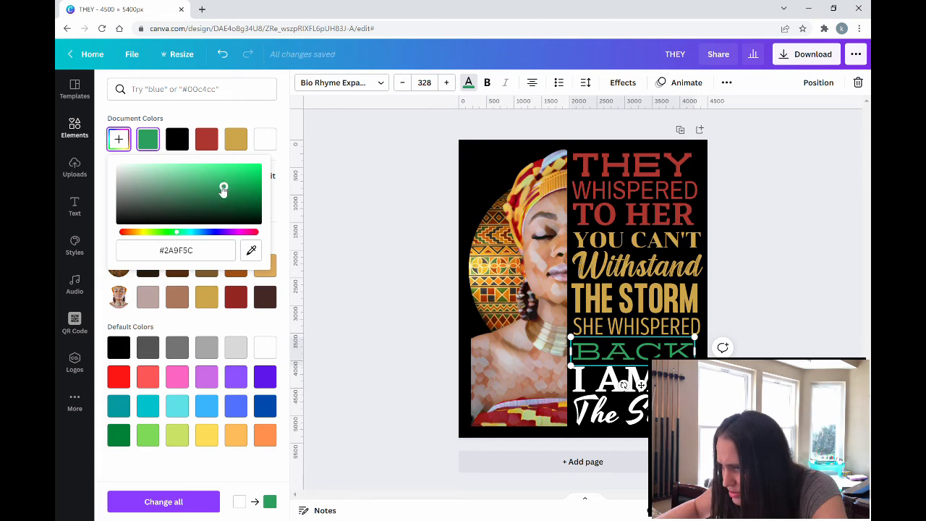
drag(224, 186, 220, 187)
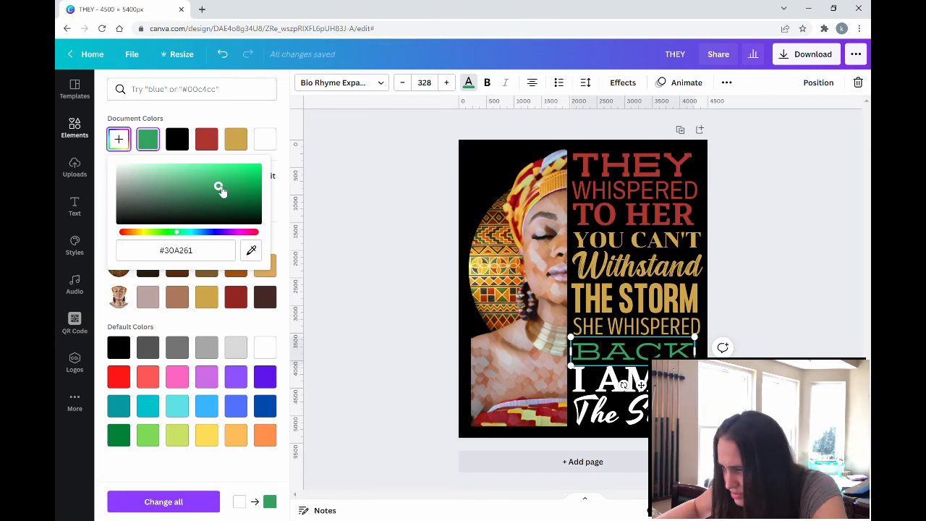
click(366, 352)
Color the last two quote lines, "I AM" and "The Storm", with the same document green as "BACK"
click(518, 380)
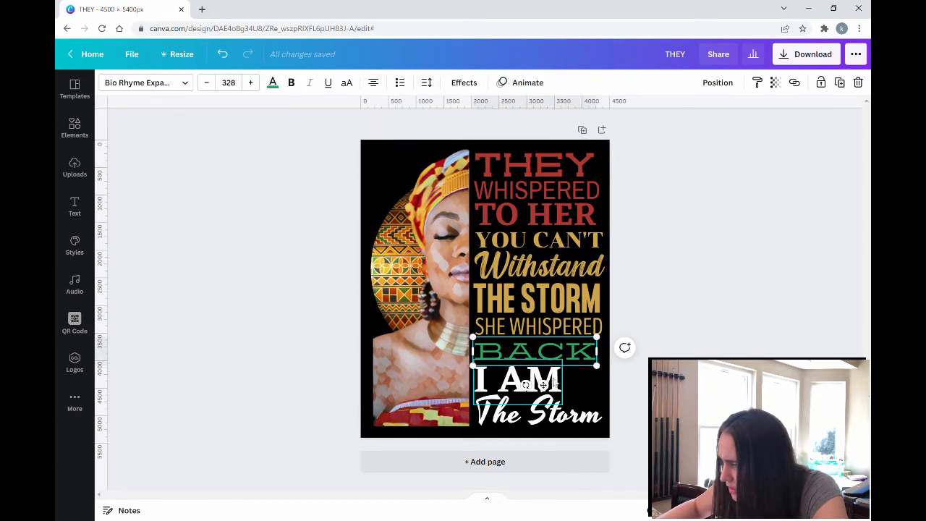
click(272, 83)
click(177, 139)
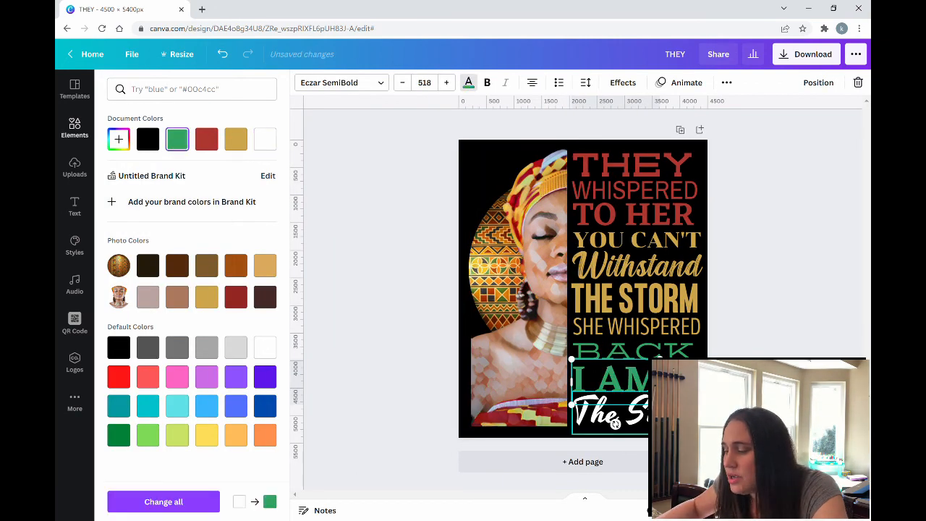
click(614, 423)
click(177, 138)
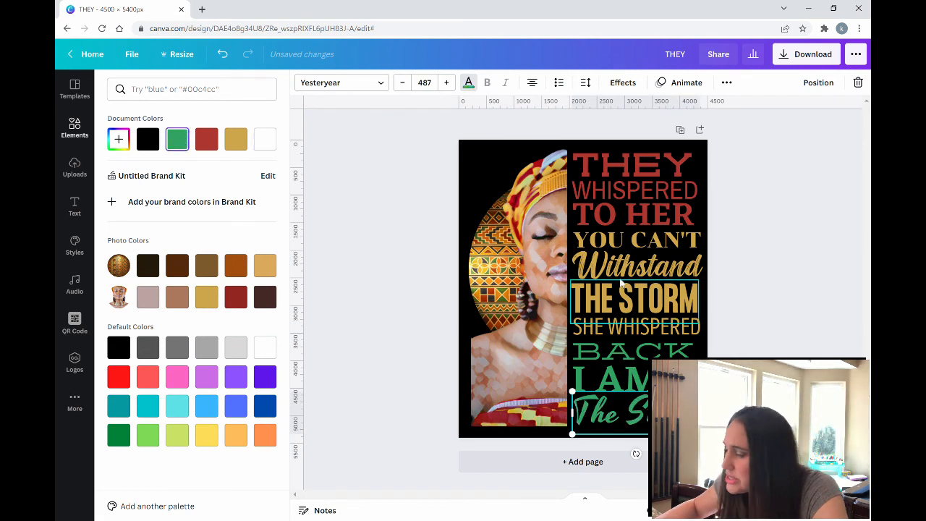
click(745, 260)
click(745, 259)
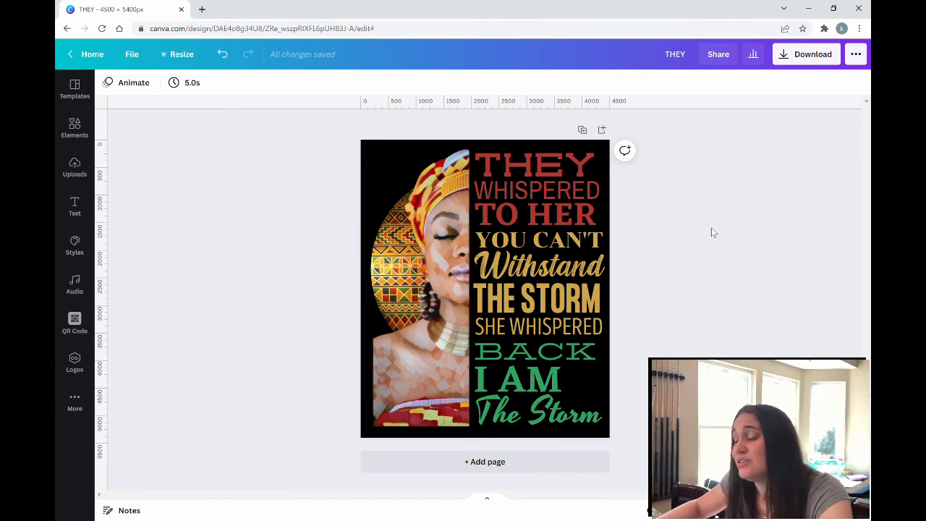
Add a Shadow effect to the word "THEY" and make the shadow white
click(581, 156)
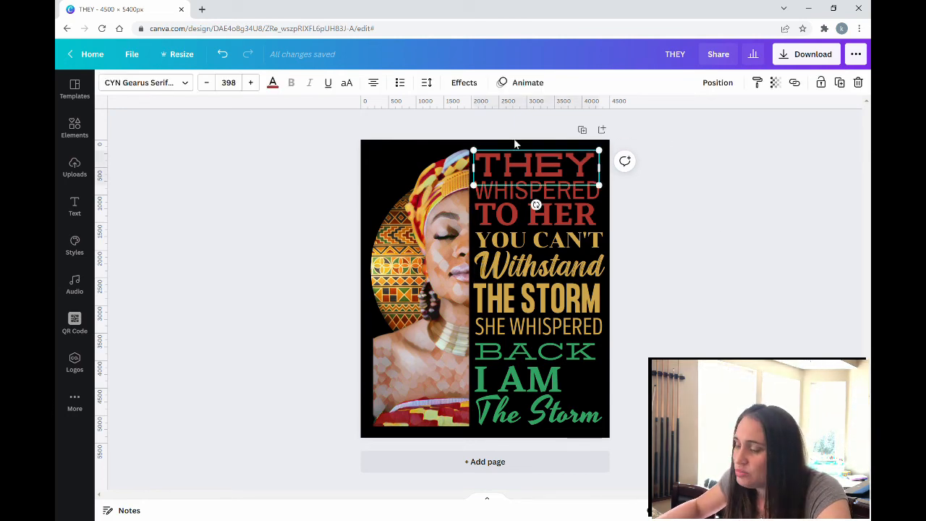
click(464, 82)
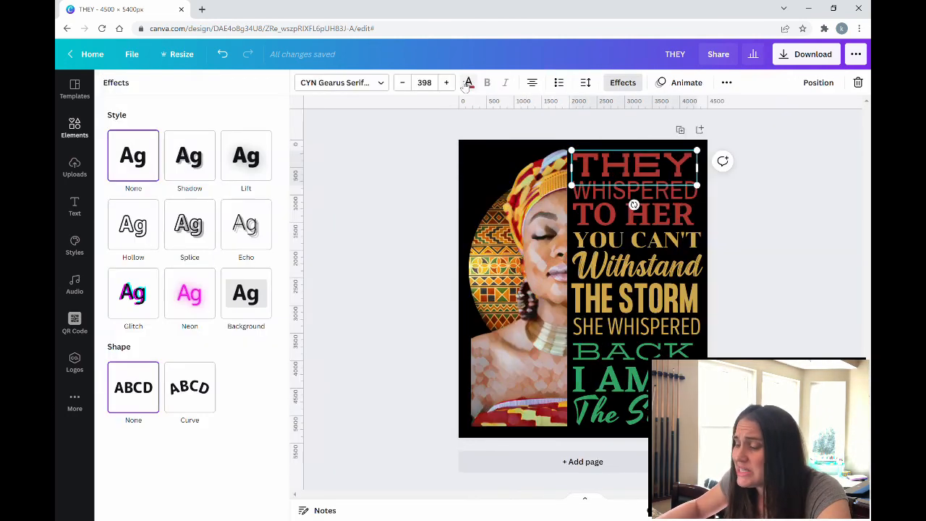
click(197, 149)
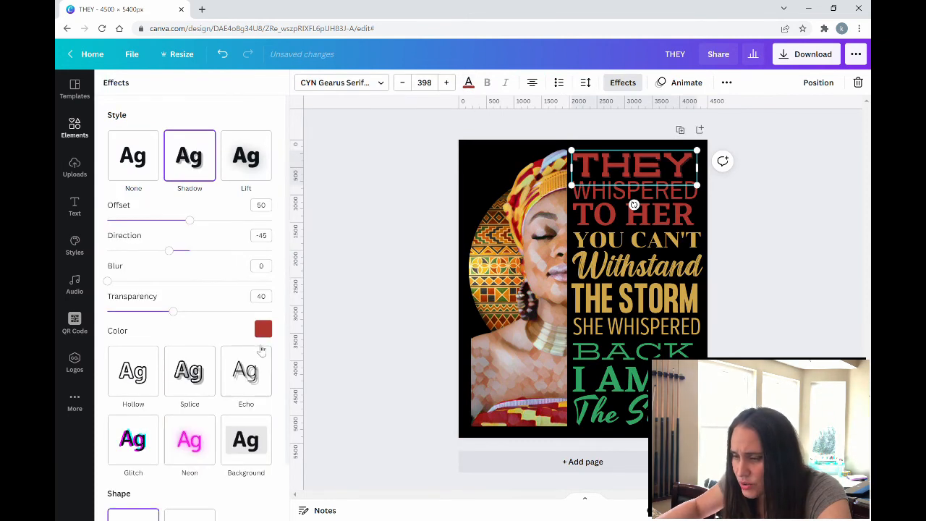
click(262, 330)
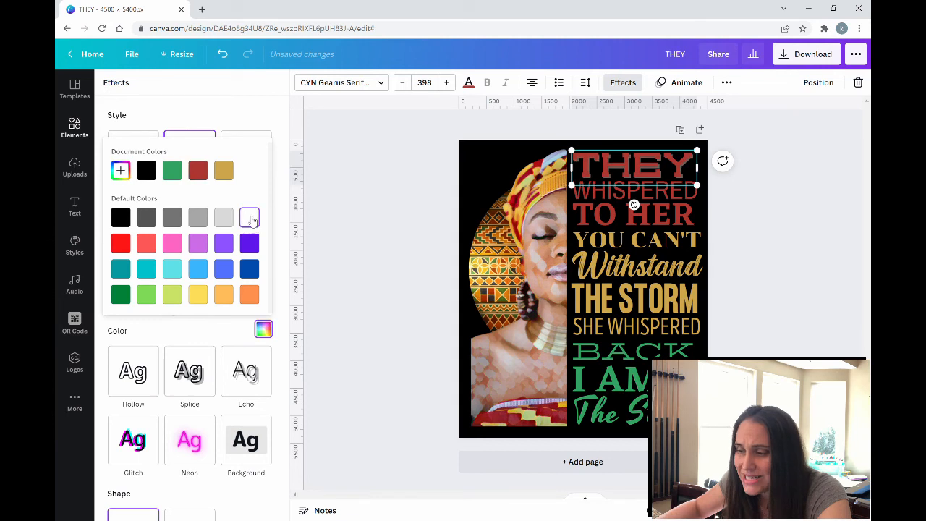
click(228, 109)
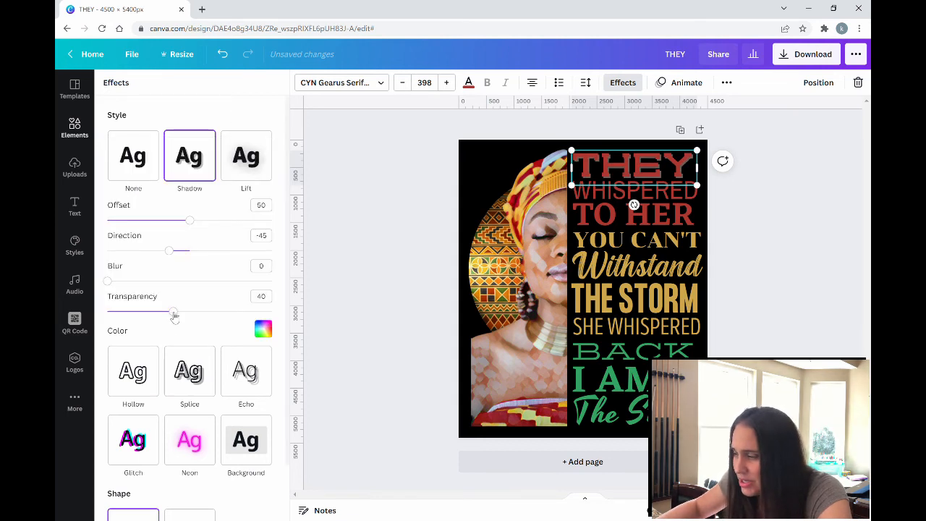
Set the transparency of the shadow on "THEY" to 100 and its offset to 26
drag(174, 316, 287, 333)
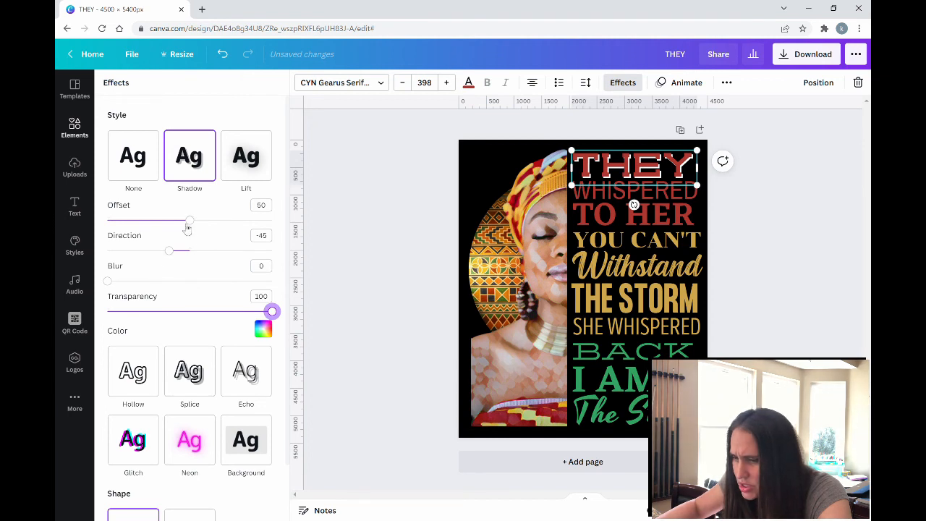
drag(192, 222, 154, 219)
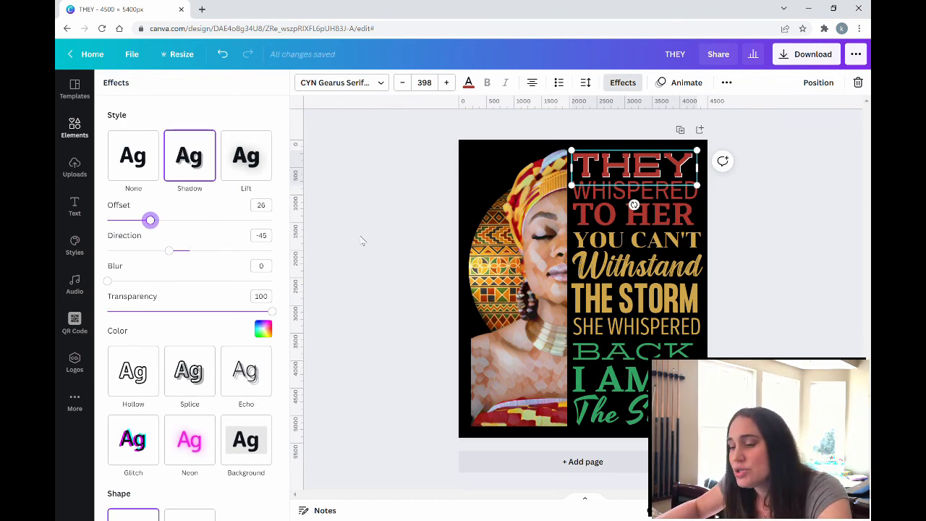
click(378, 230)
click(378, 229)
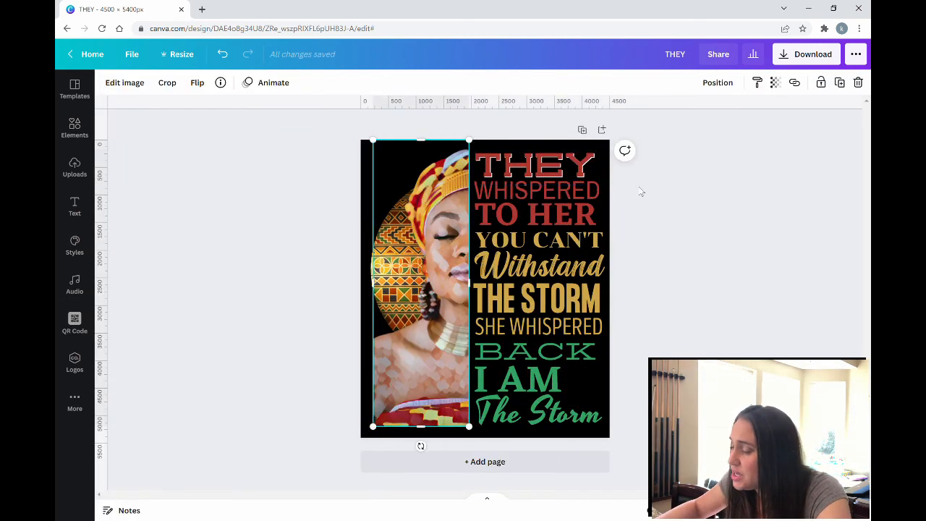
click(592, 194)
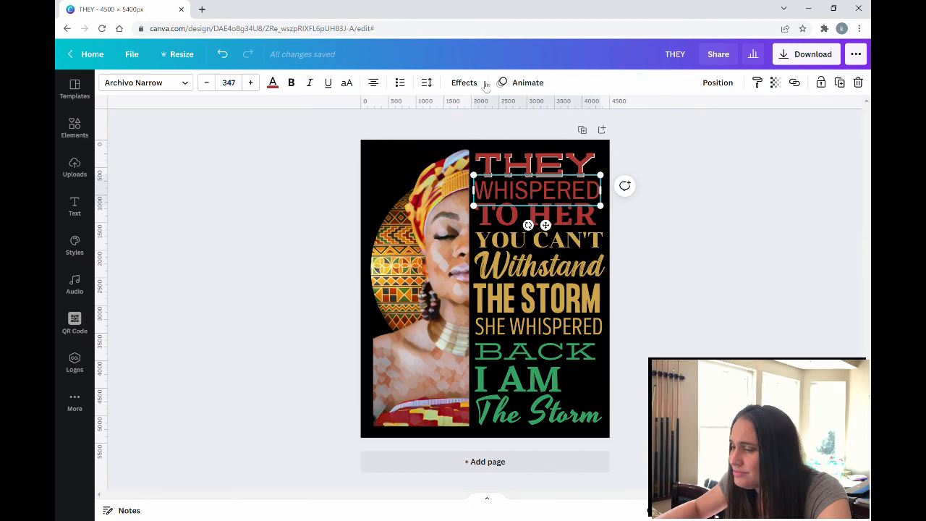
click(426, 82)
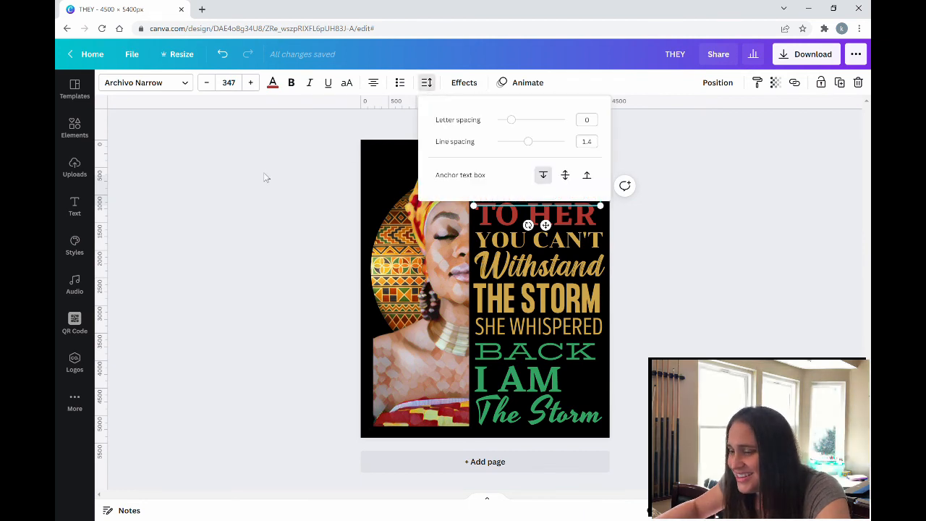
click(377, 230)
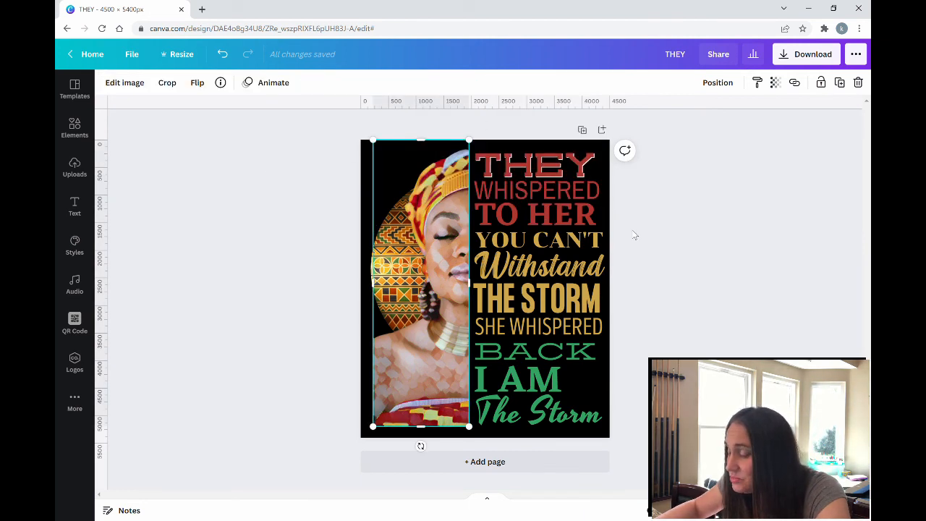
Add a white Shadow effect to the first "WHISPERED" line, with transparency 100 and a smaller offset
click(576, 189)
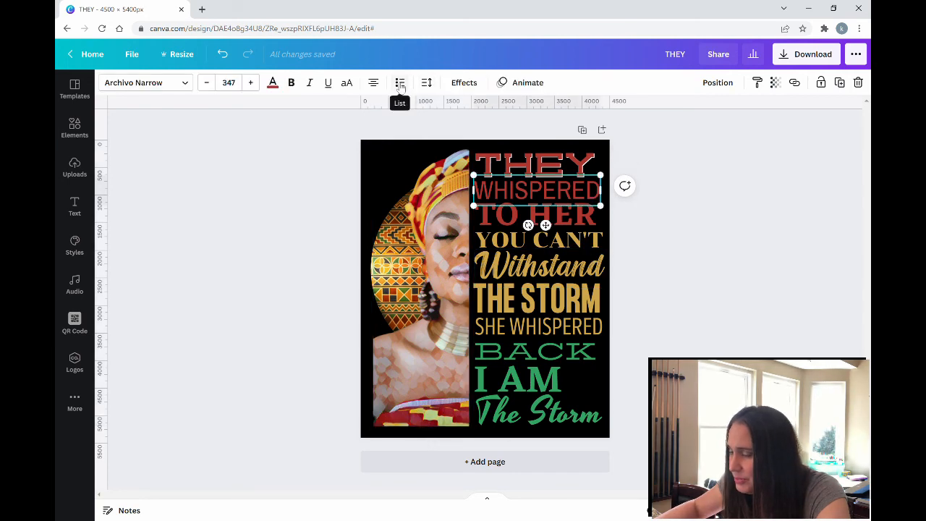
click(463, 82)
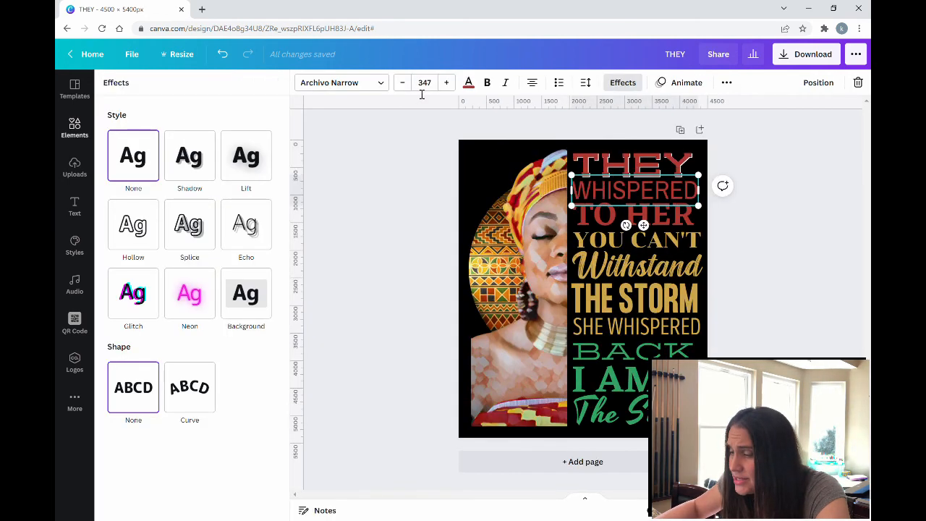
click(206, 170)
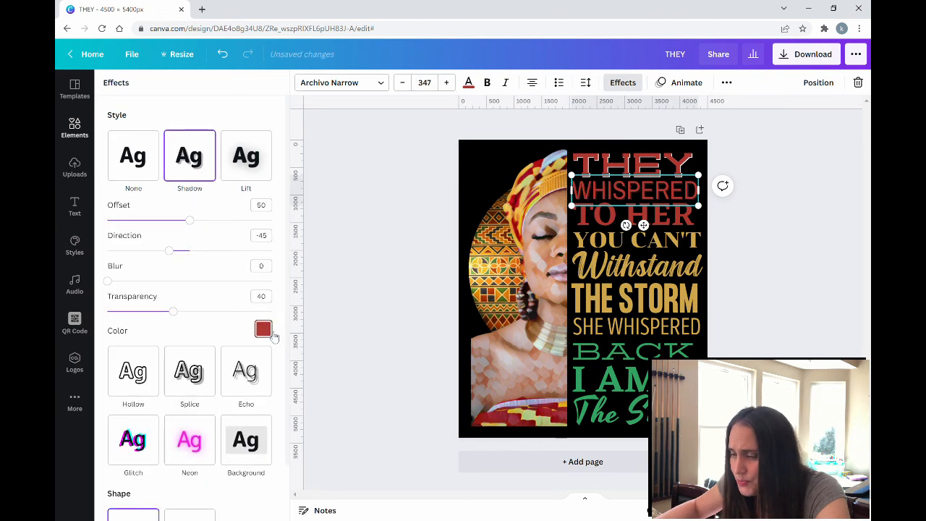
click(263, 330)
click(248, 217)
click(227, 109)
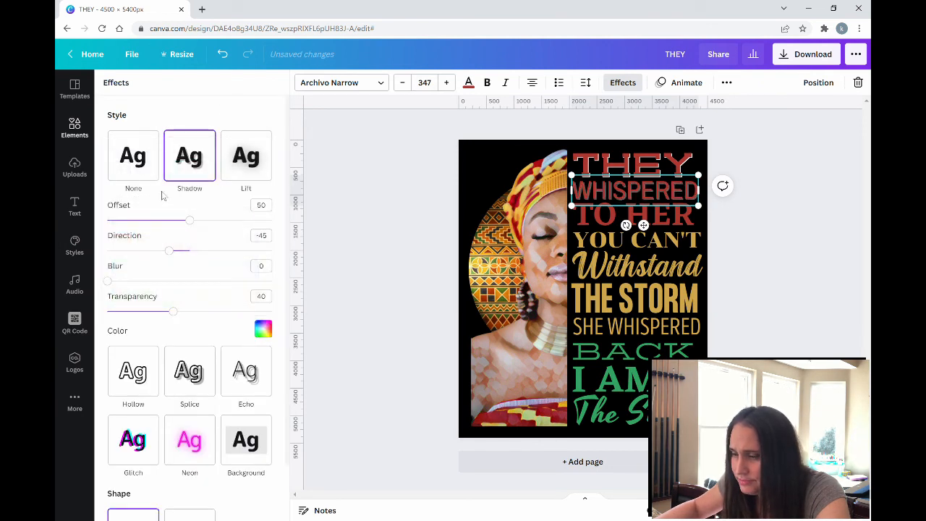
drag(177, 313, 284, 316)
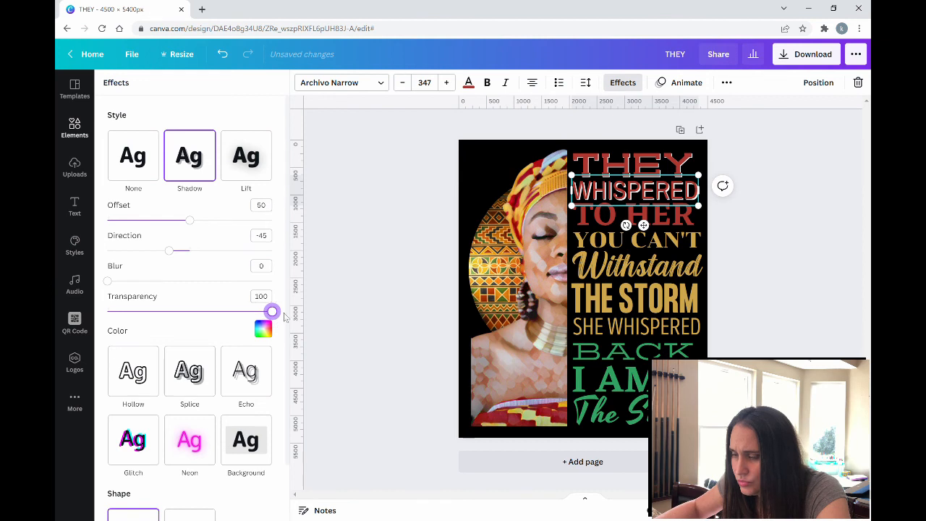
drag(192, 220, 148, 221)
click(741, 260)
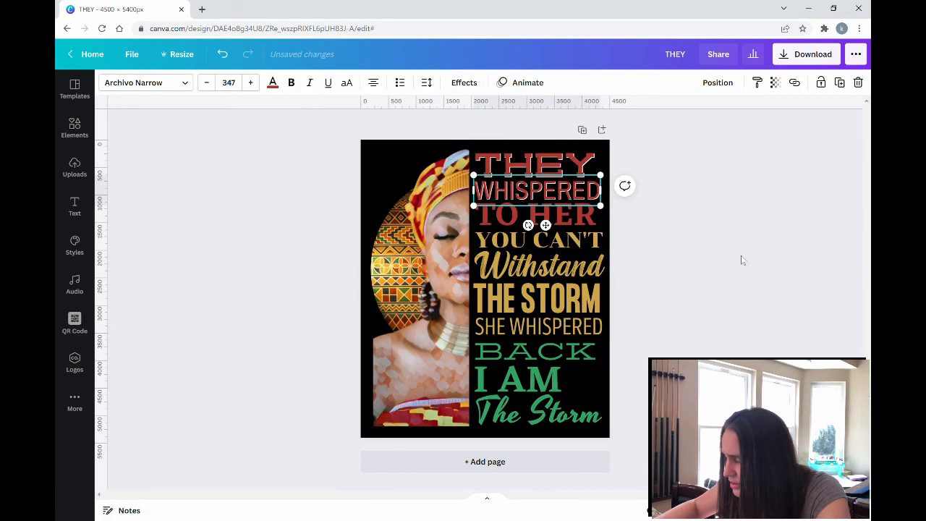
Add a white Shadow effect to the "TO HER" line, with transparency 100 and offset 25
click(597, 213)
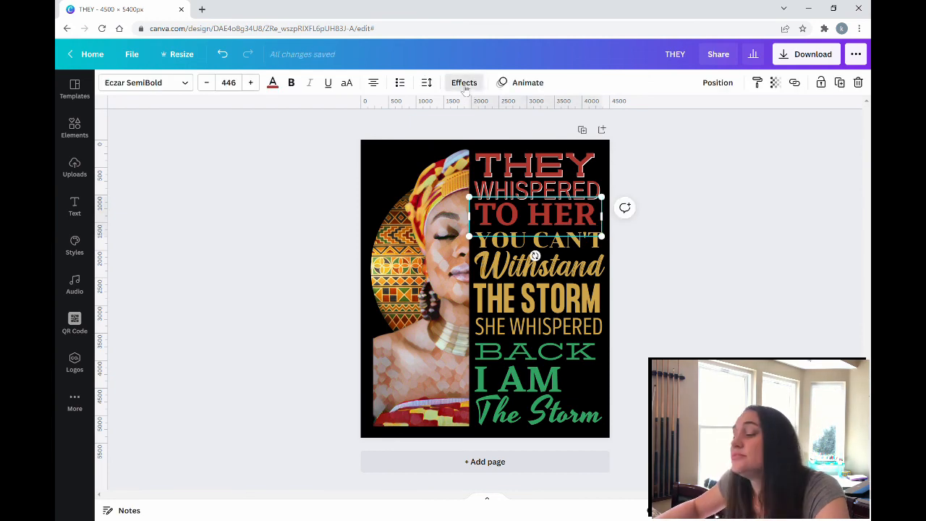
click(464, 82)
click(190, 155)
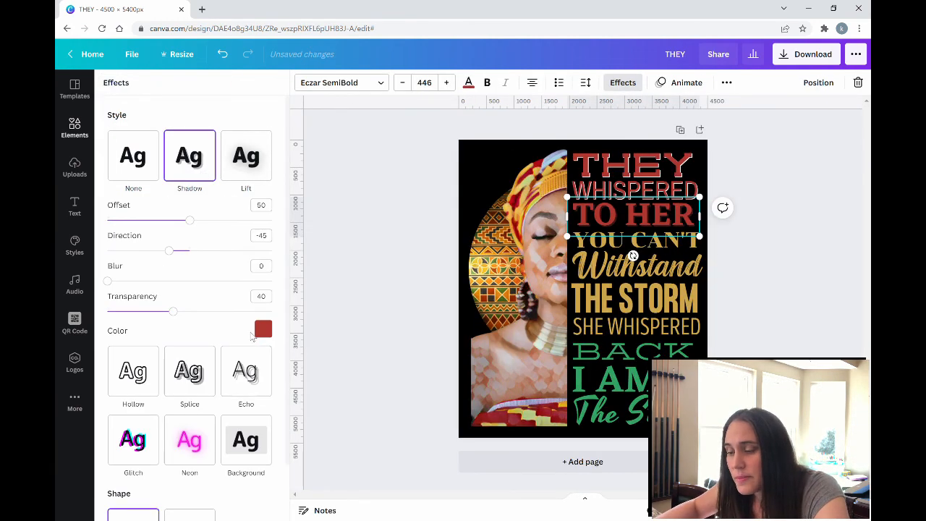
click(265, 339)
click(249, 215)
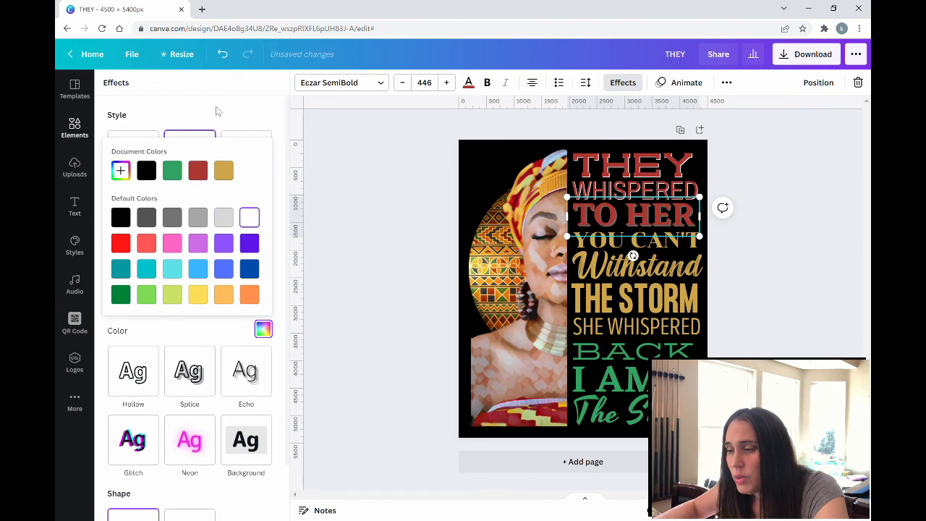
click(215, 109)
drag(174, 311, 272, 311)
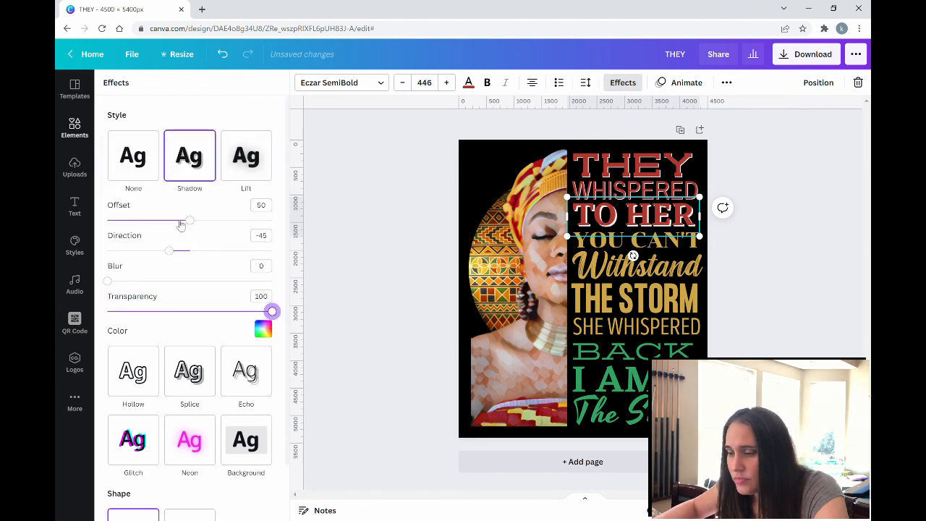
drag(192, 223, 152, 223)
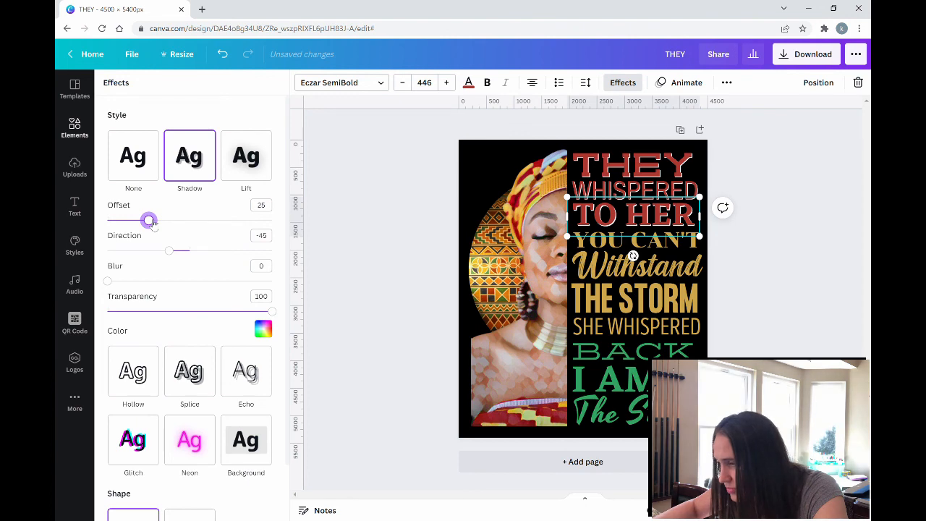
click(803, 297)
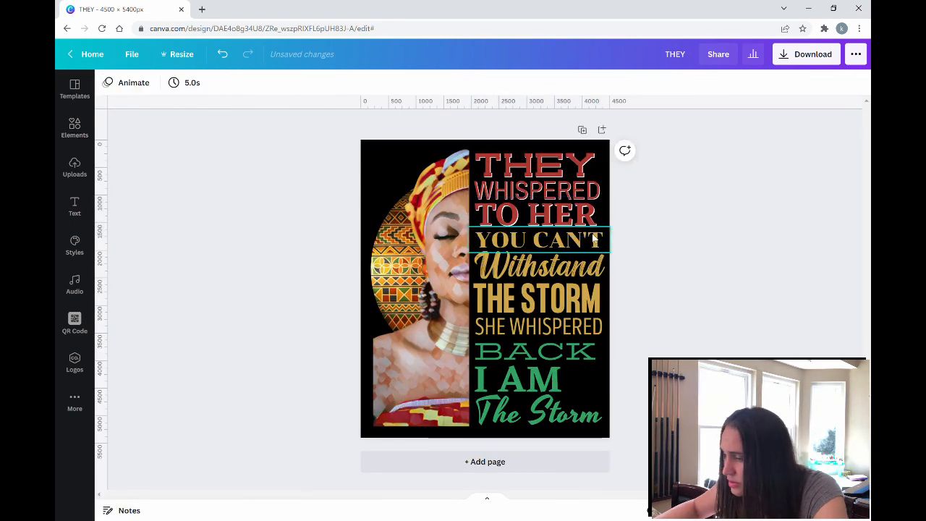
Add a white Shadow effect to the "YOU CAN'T" line, with transparency 100 and offset 31
click(539, 241)
click(463, 83)
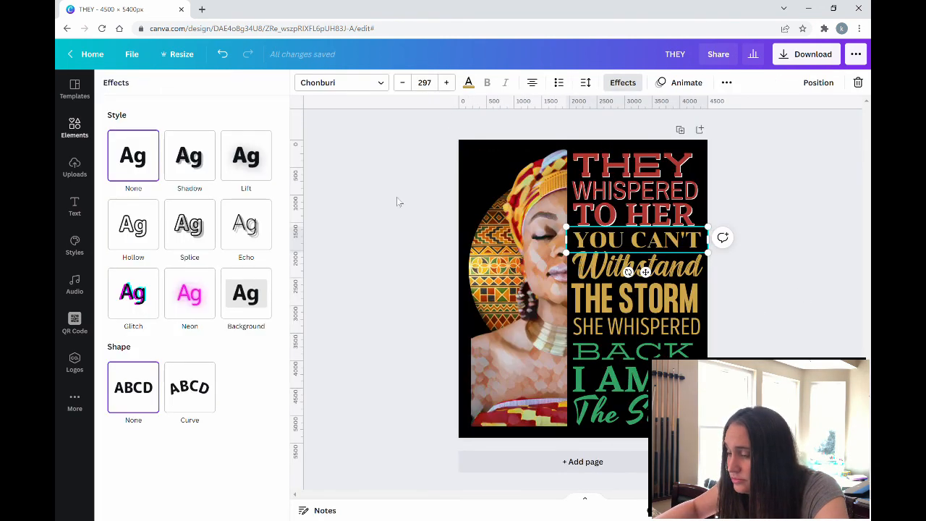
click(191, 168)
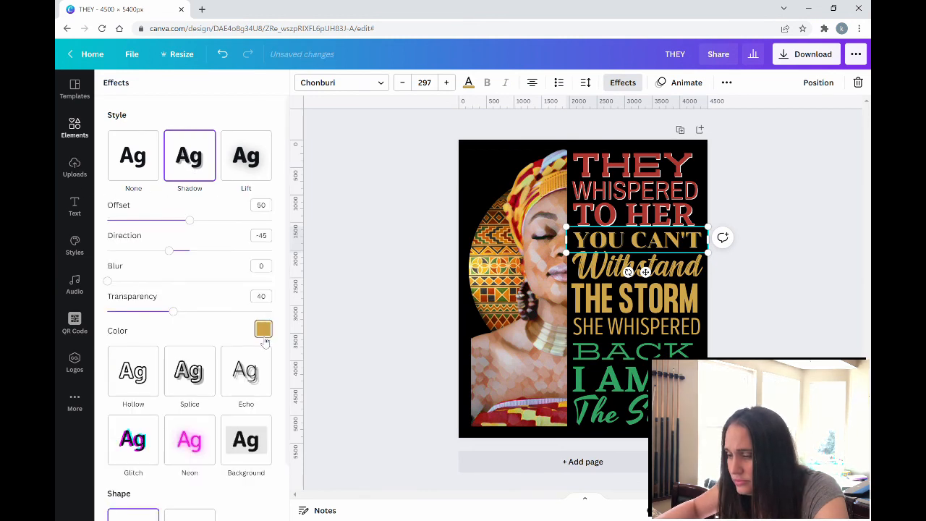
click(262, 329)
click(215, 85)
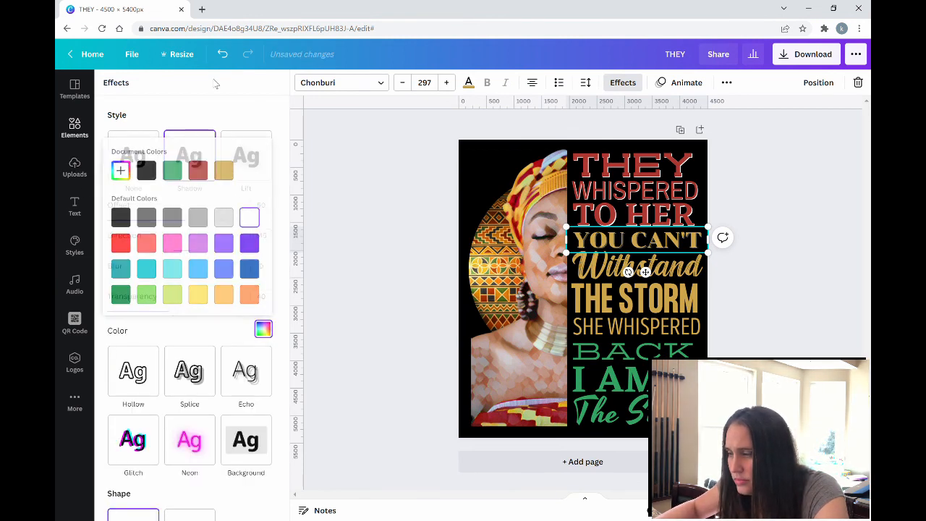
drag(174, 312, 272, 311)
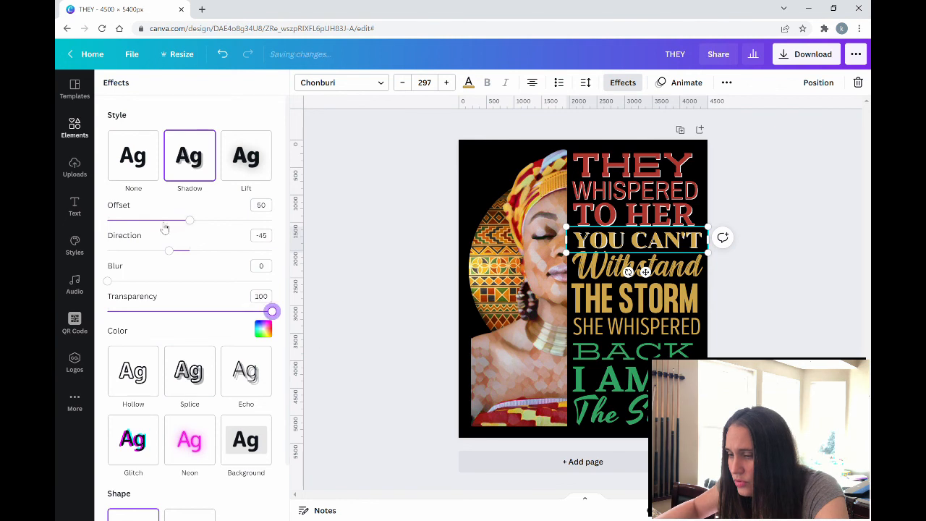
drag(190, 220, 161, 222)
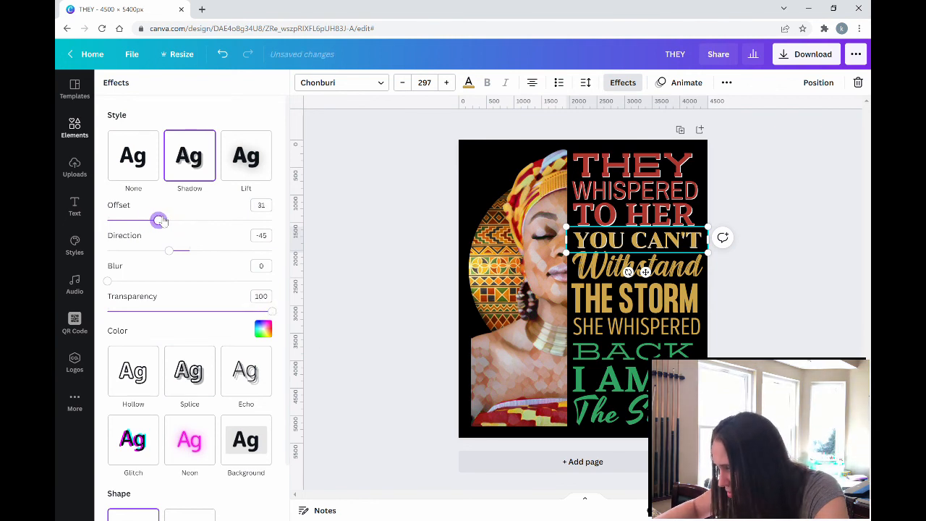
click(405, 292)
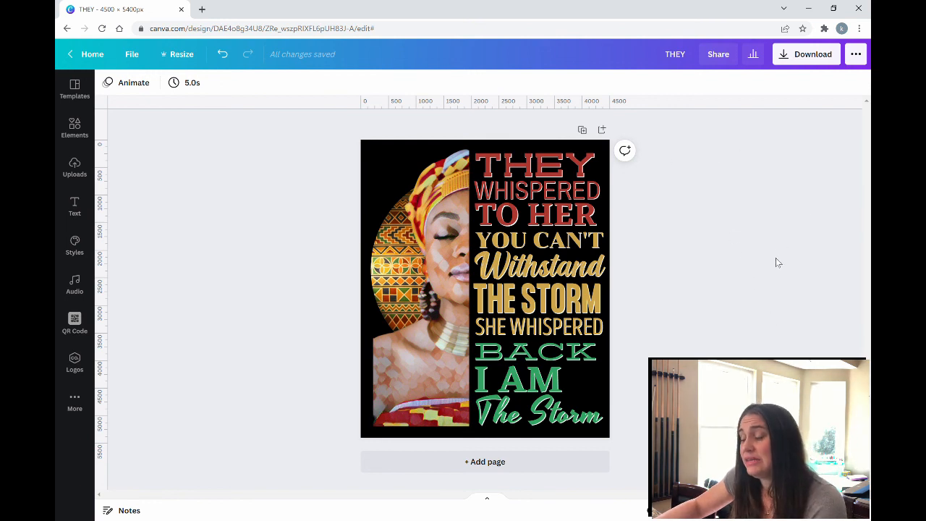
Rename the design as "I am the storm"
click(669, 58)
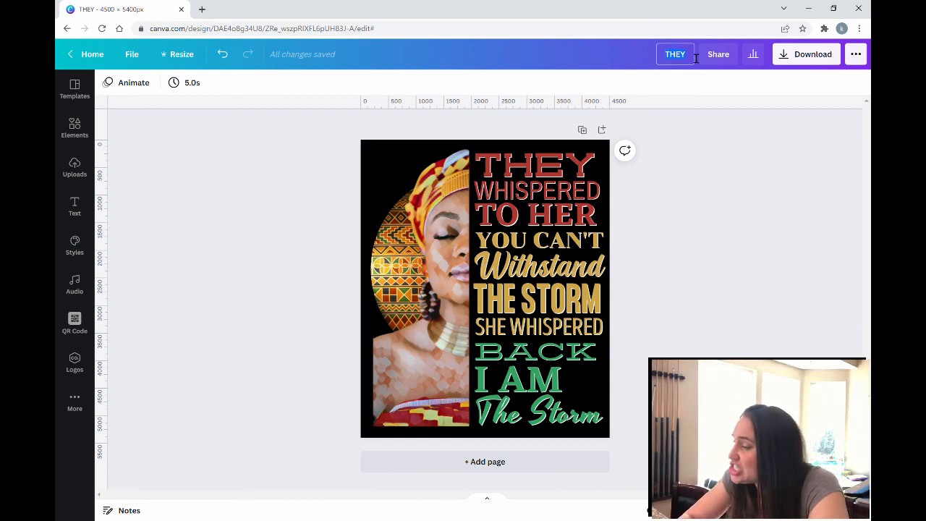
key(BackSpace)
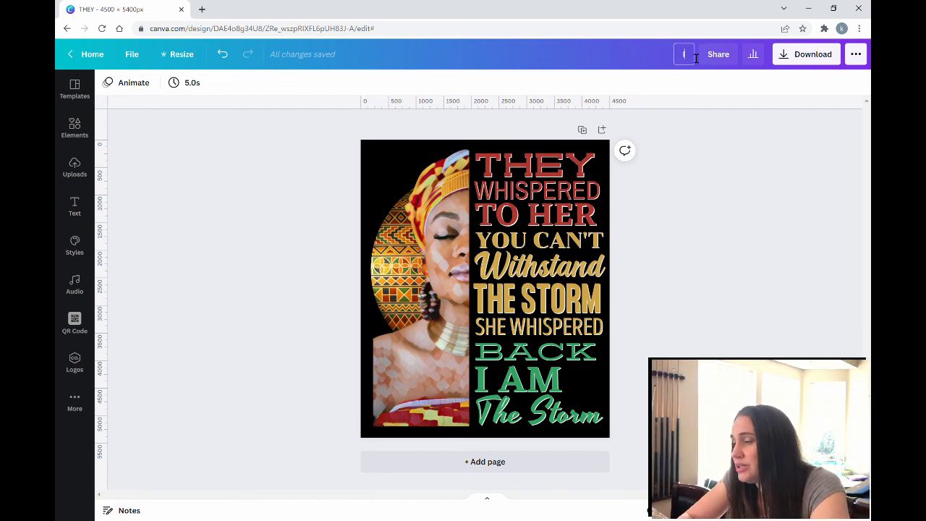
text(I am)
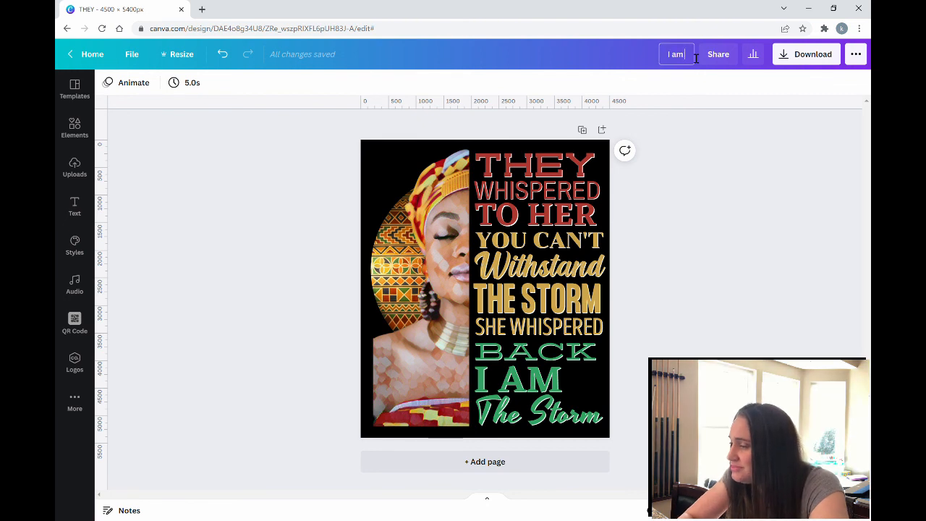
text( the stor)
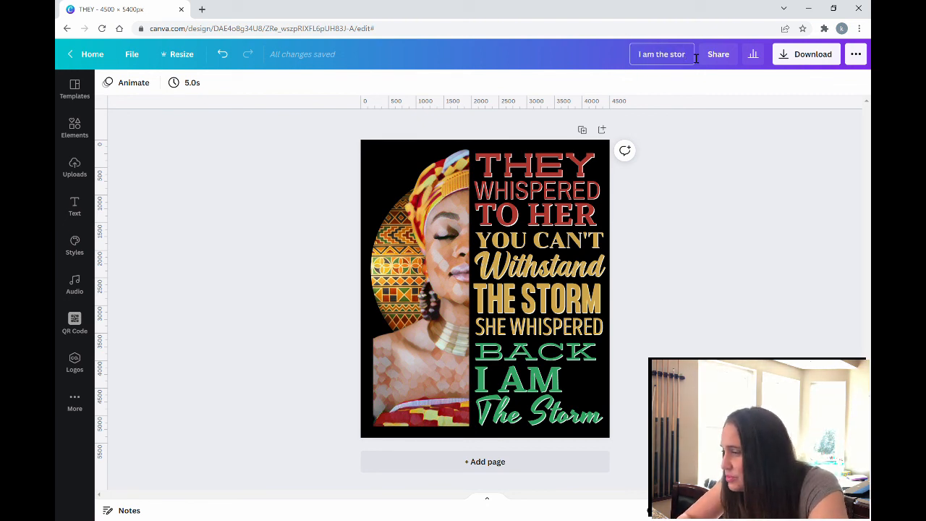
text(m)
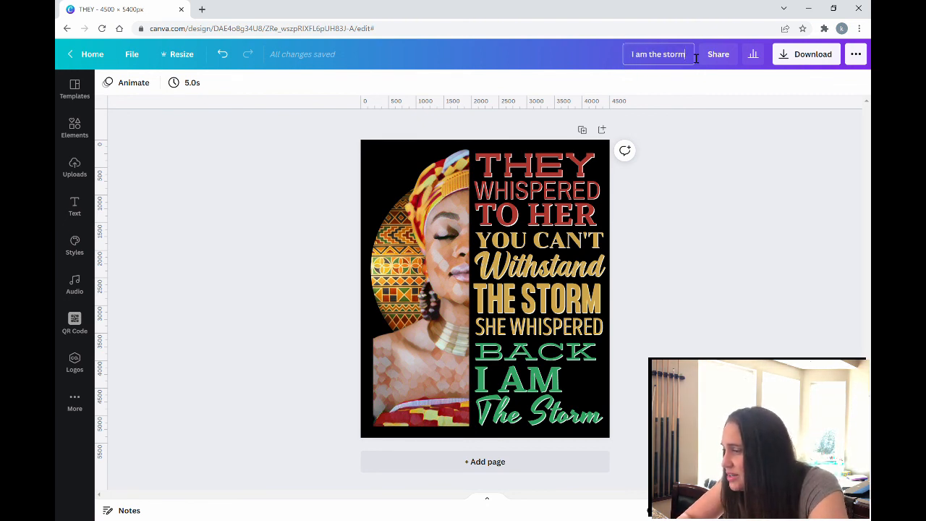
click(734, 277)
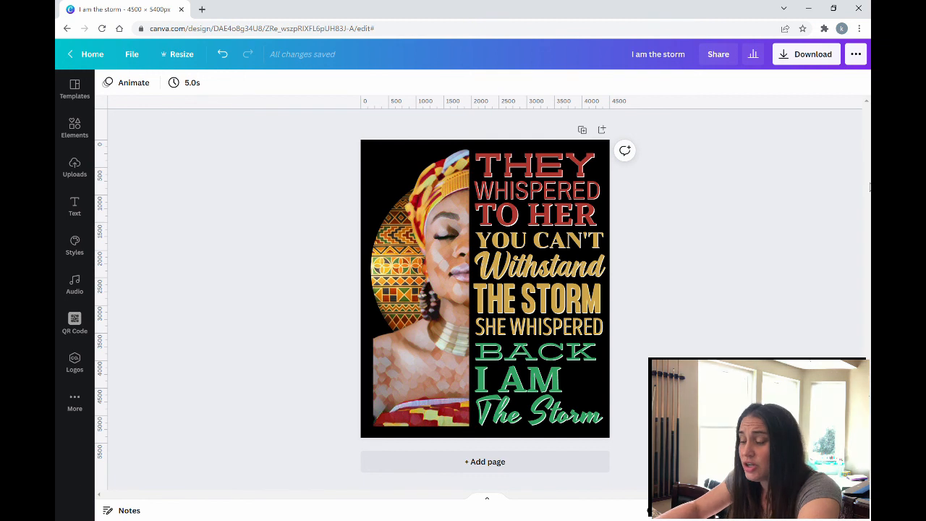
Download the design as a PNG at size 1 with a transparent background
click(830, 55)
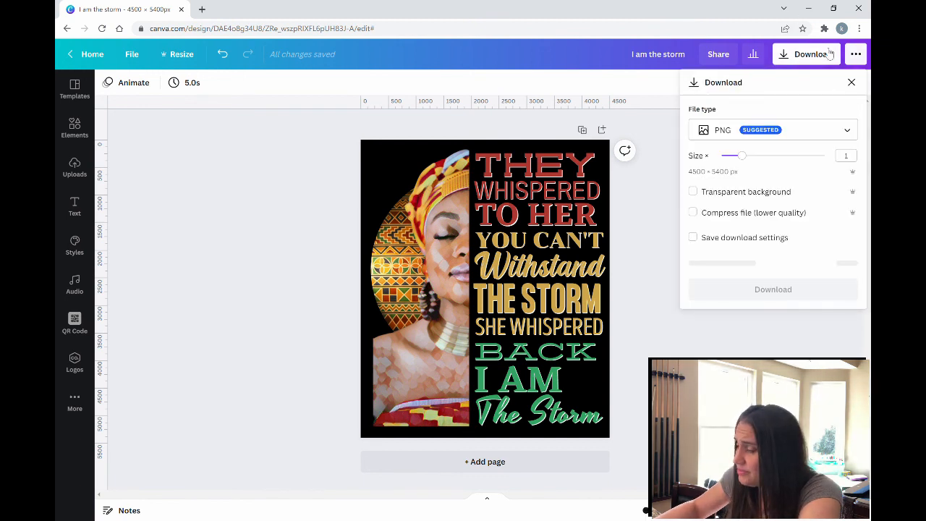
click(778, 196)
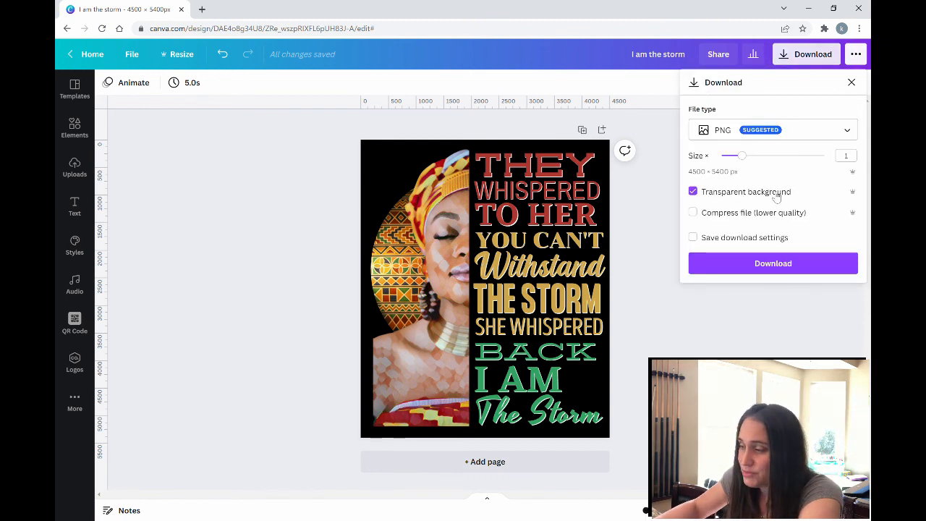
click(796, 264)
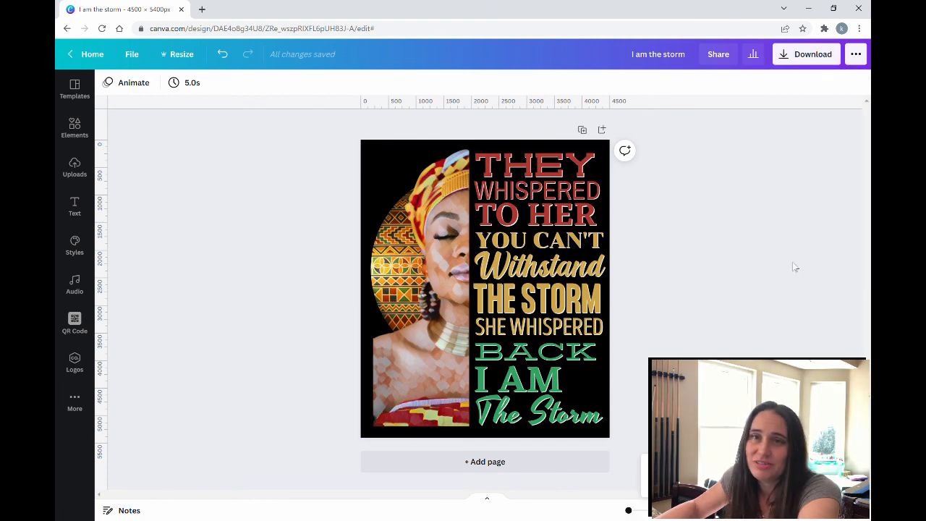